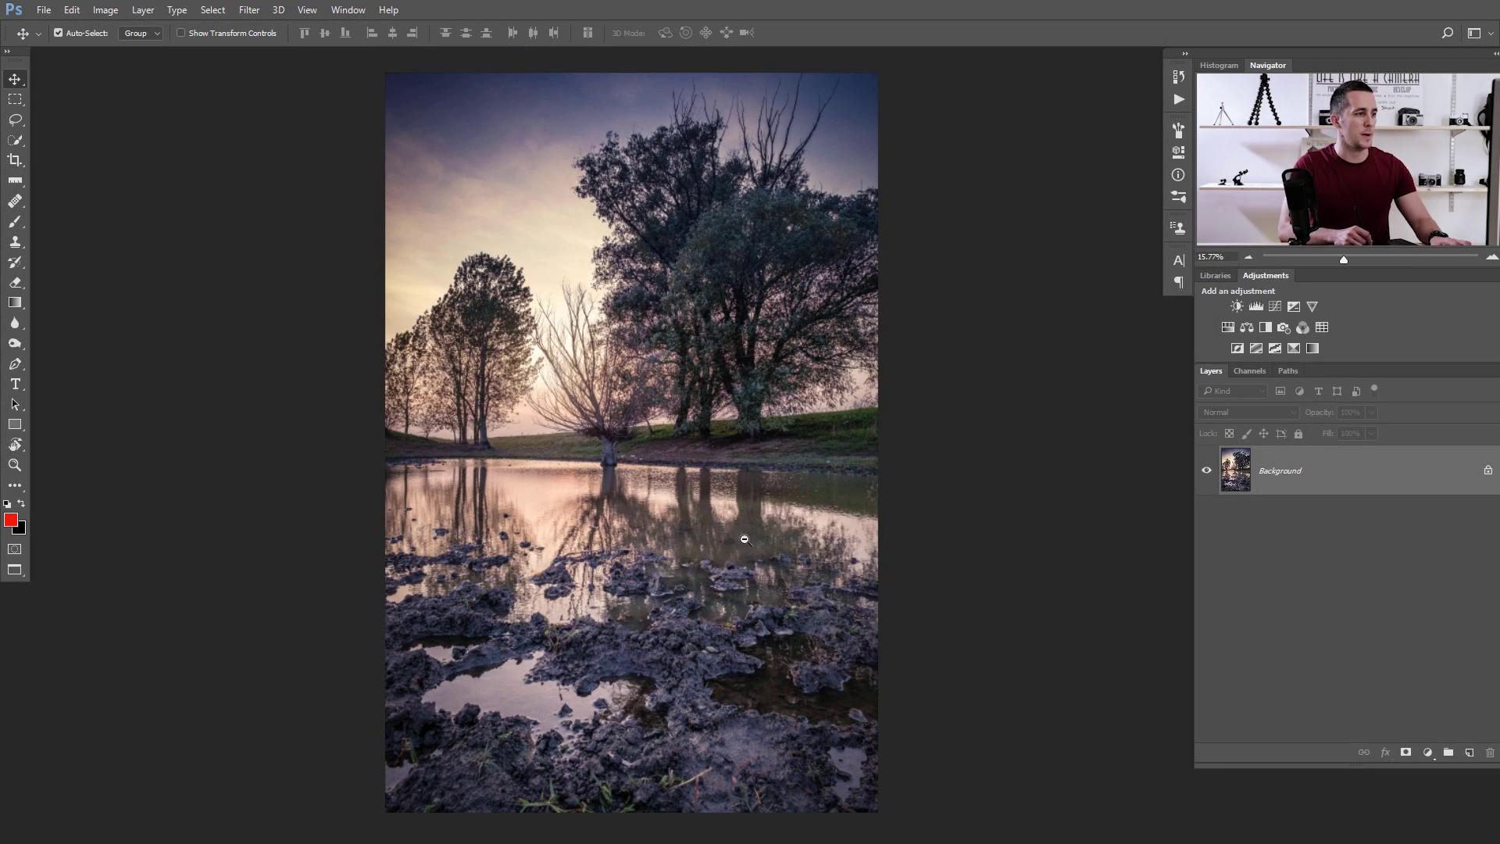
- Zoom in to about 114% and pan around the water reflections and rocks to inspect the grain
scroll(715, 534, up, 5)
drag(734, 597, 731, 488)
scroll(715, 461, up, 3)
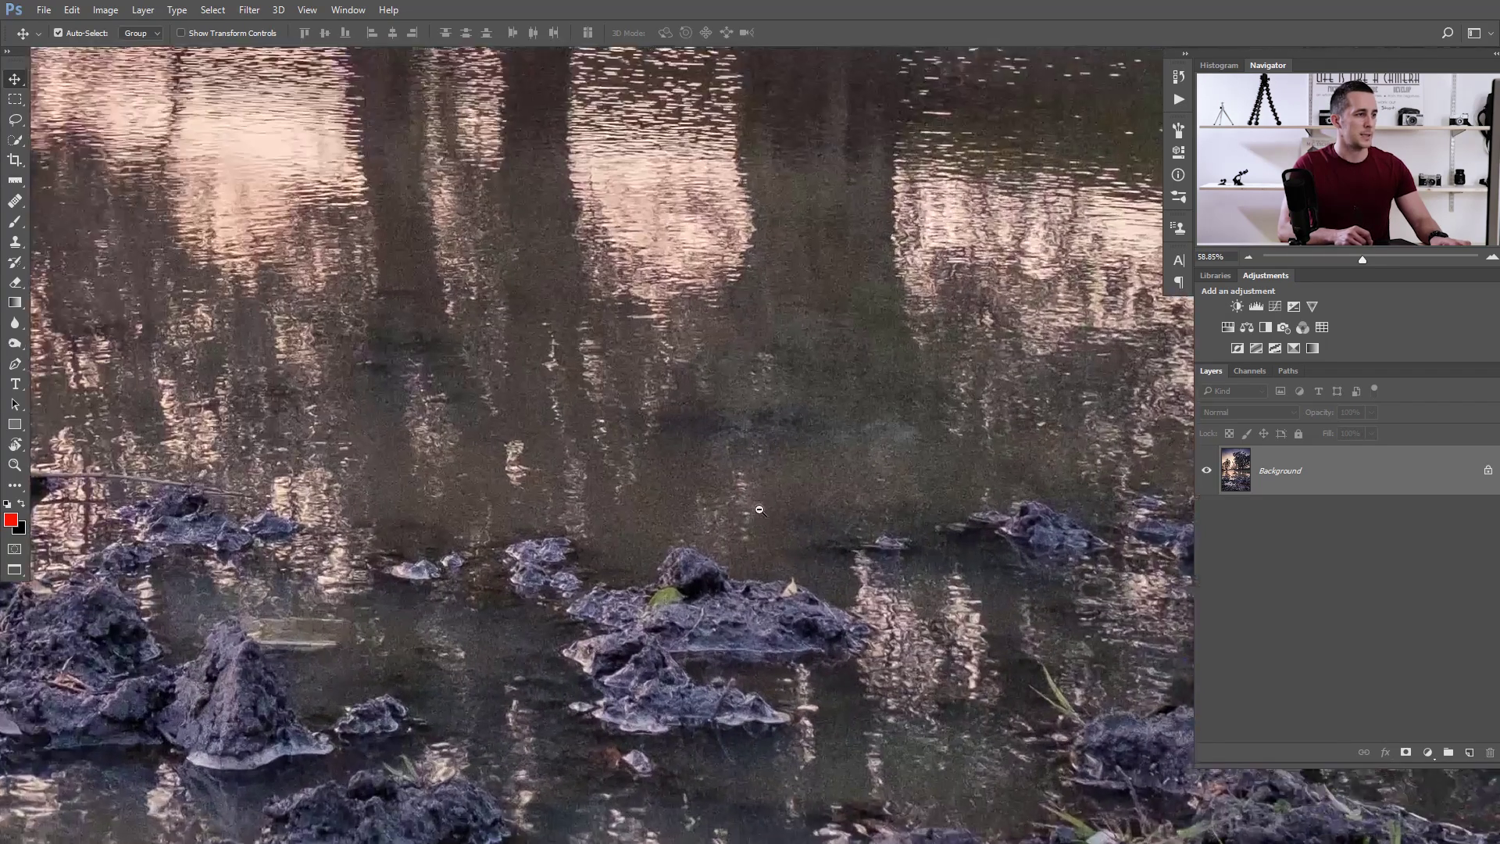
drag(610, 563, 666, 448)
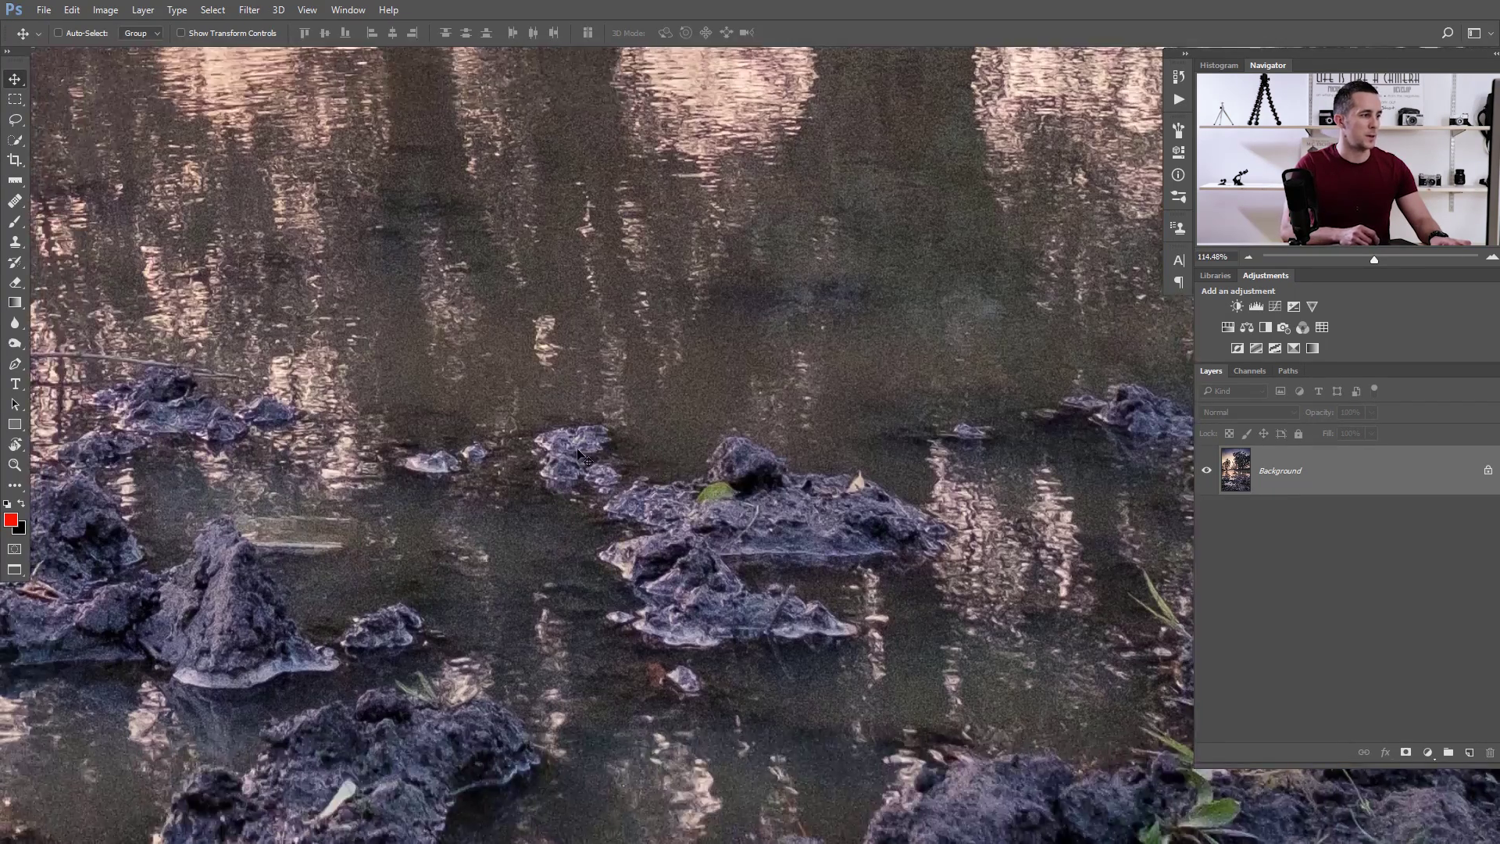
drag(780, 470, 709, 576)
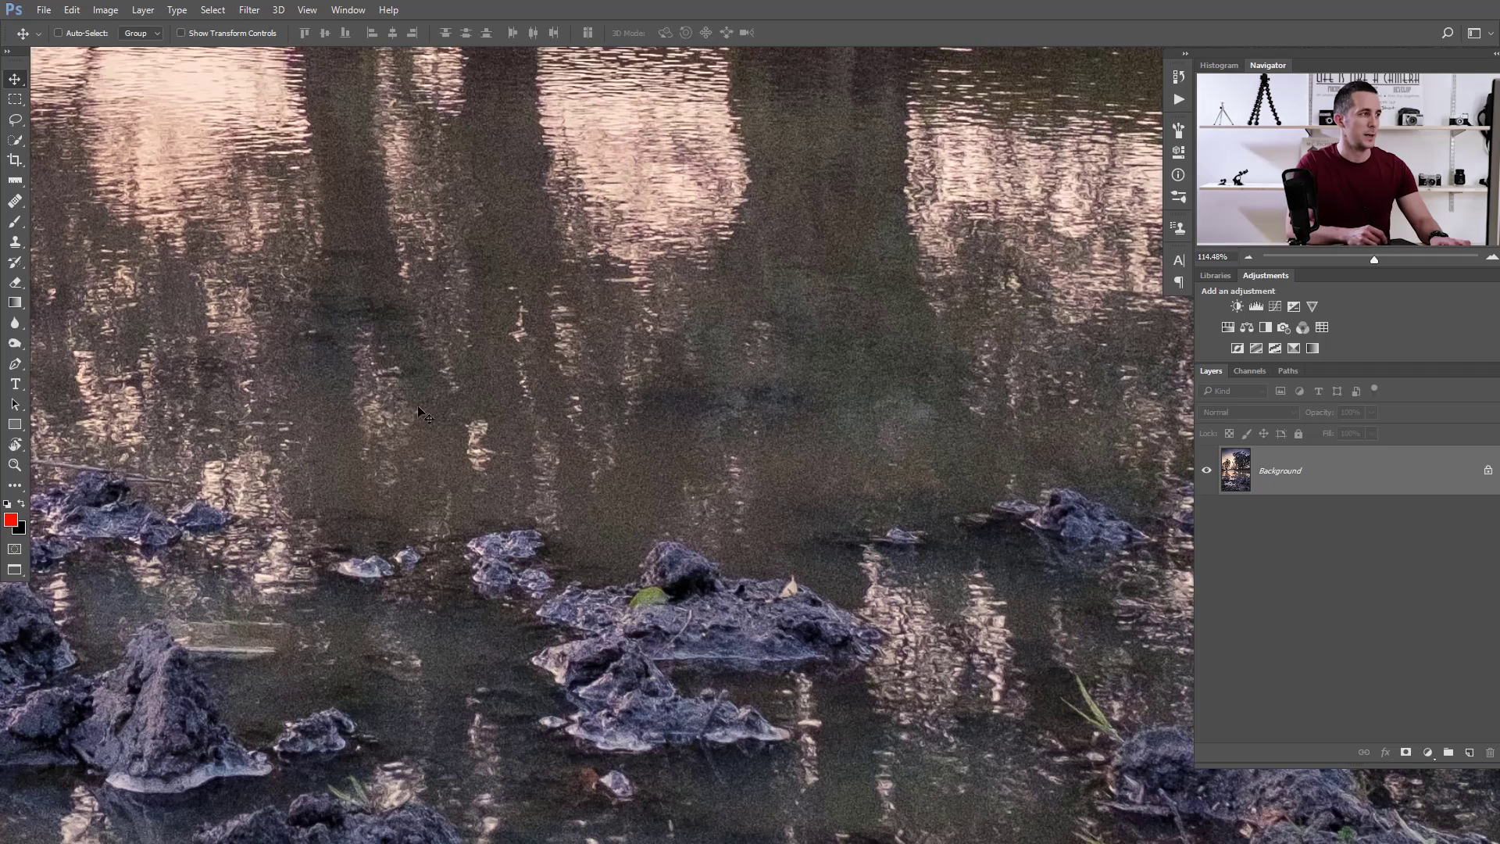
drag(837, 409, 482, 372)
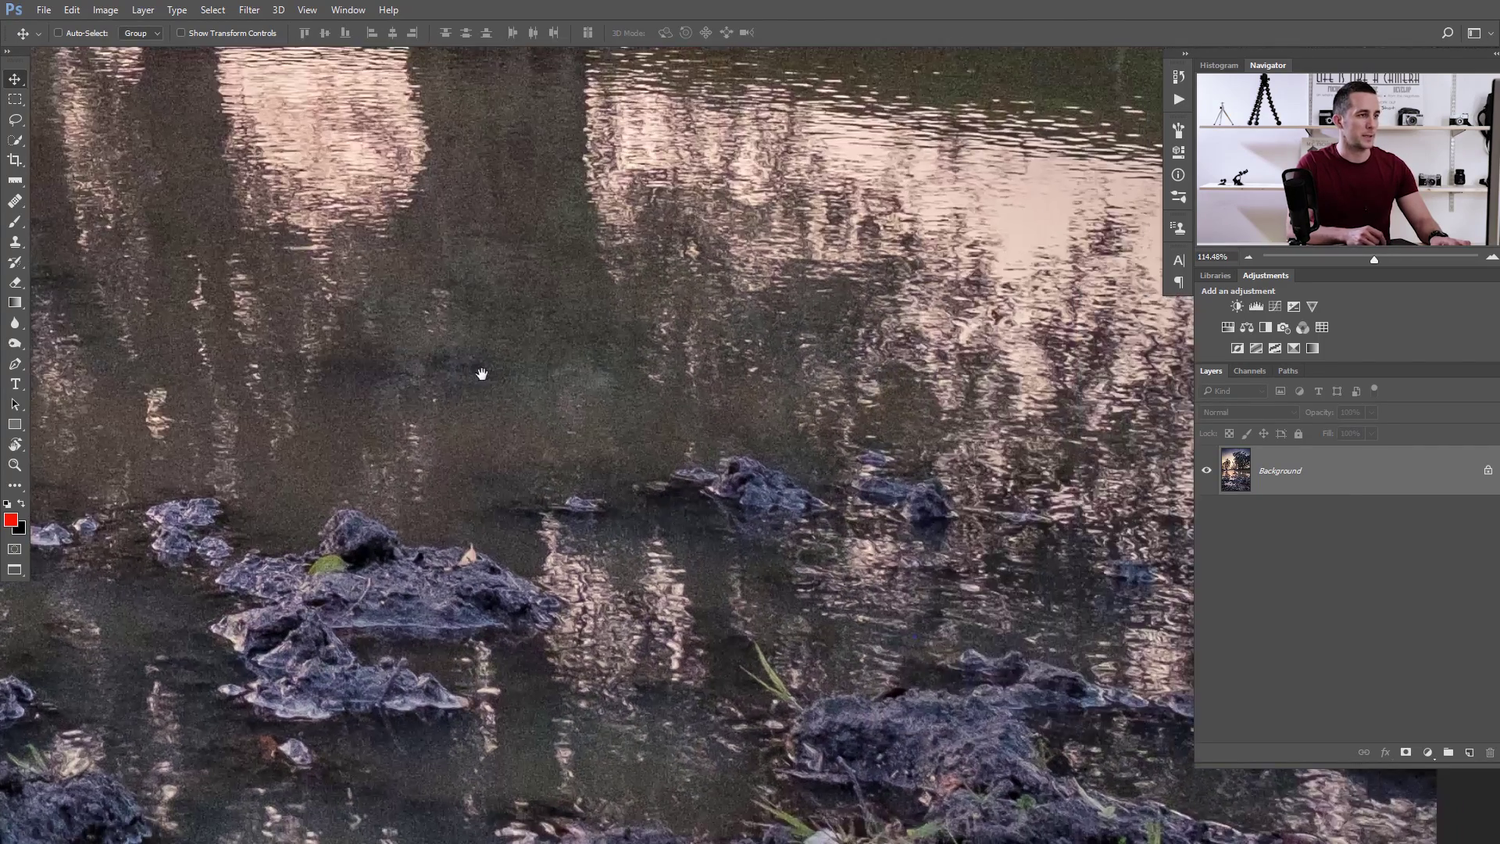
drag(580, 443, 630, 525)
drag(537, 420, 637, 443)
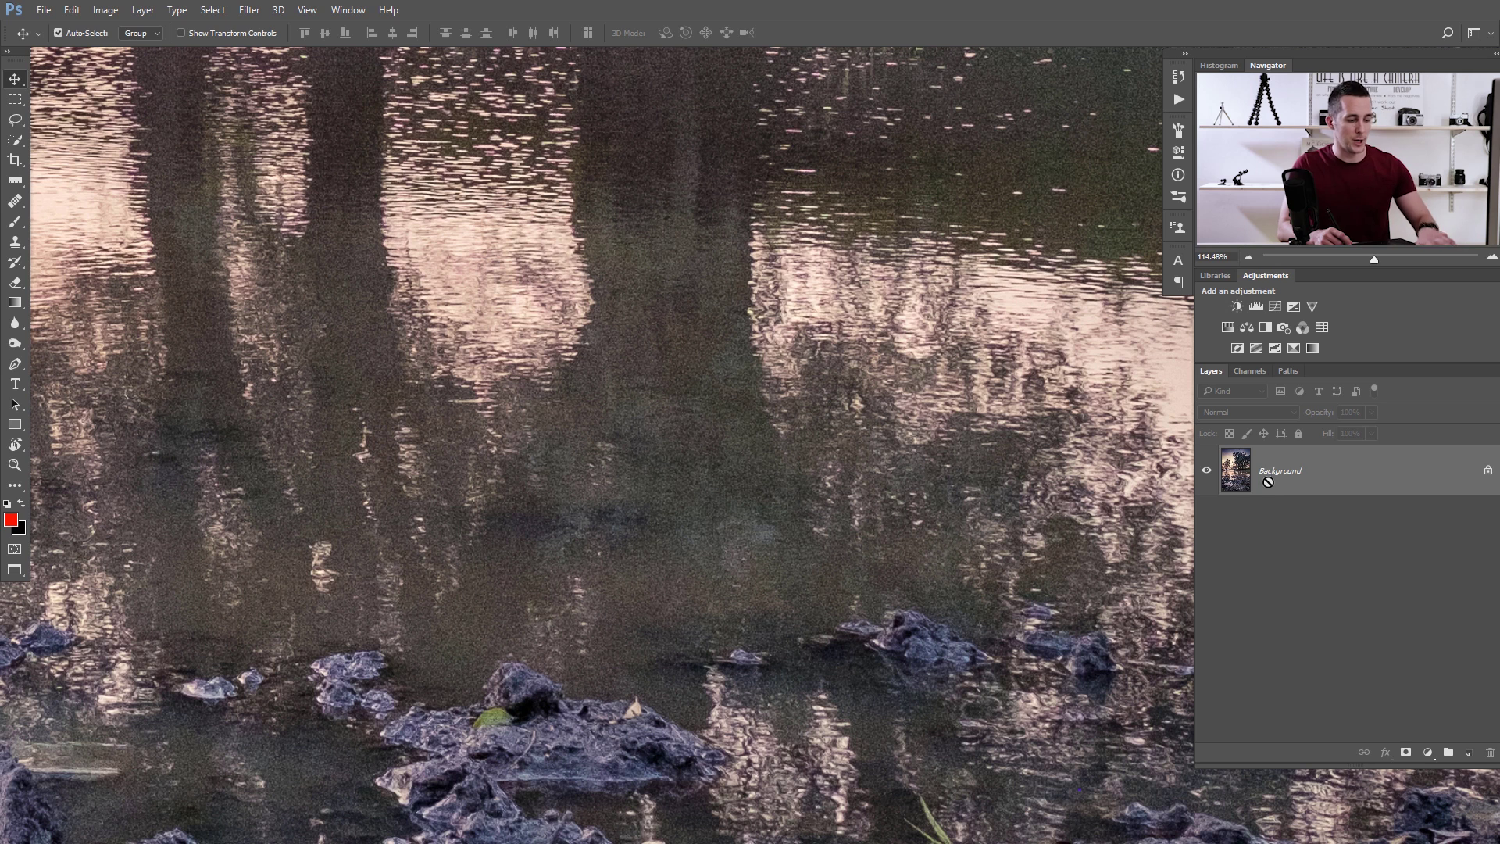
- Duplicate the Background into Layer 1 and bring up the Reduce Noise filter dialog
key(ctrl+j)
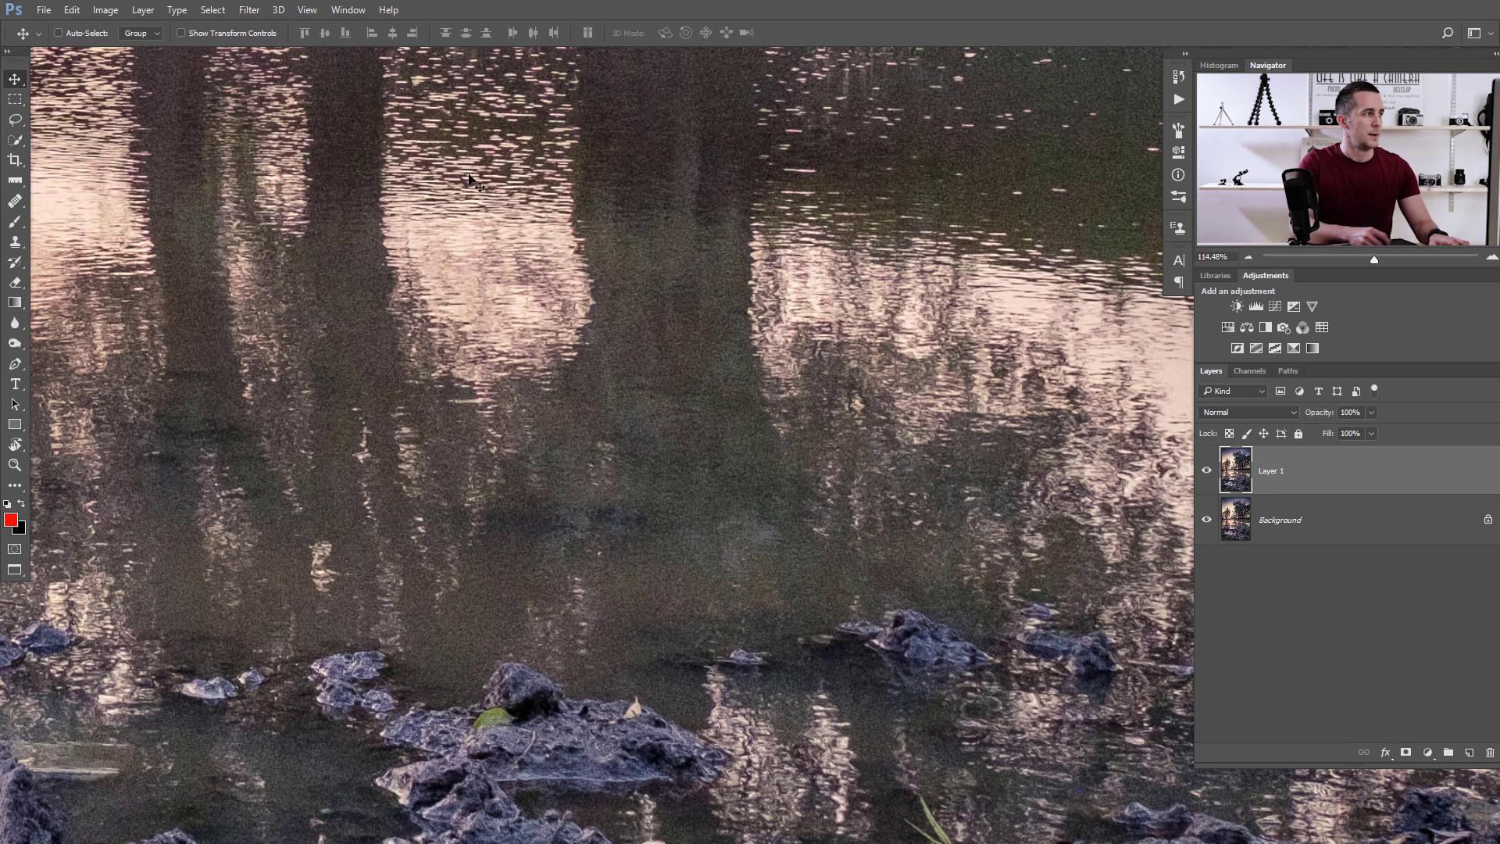
click(250, 10)
mouse_move(308, 227)
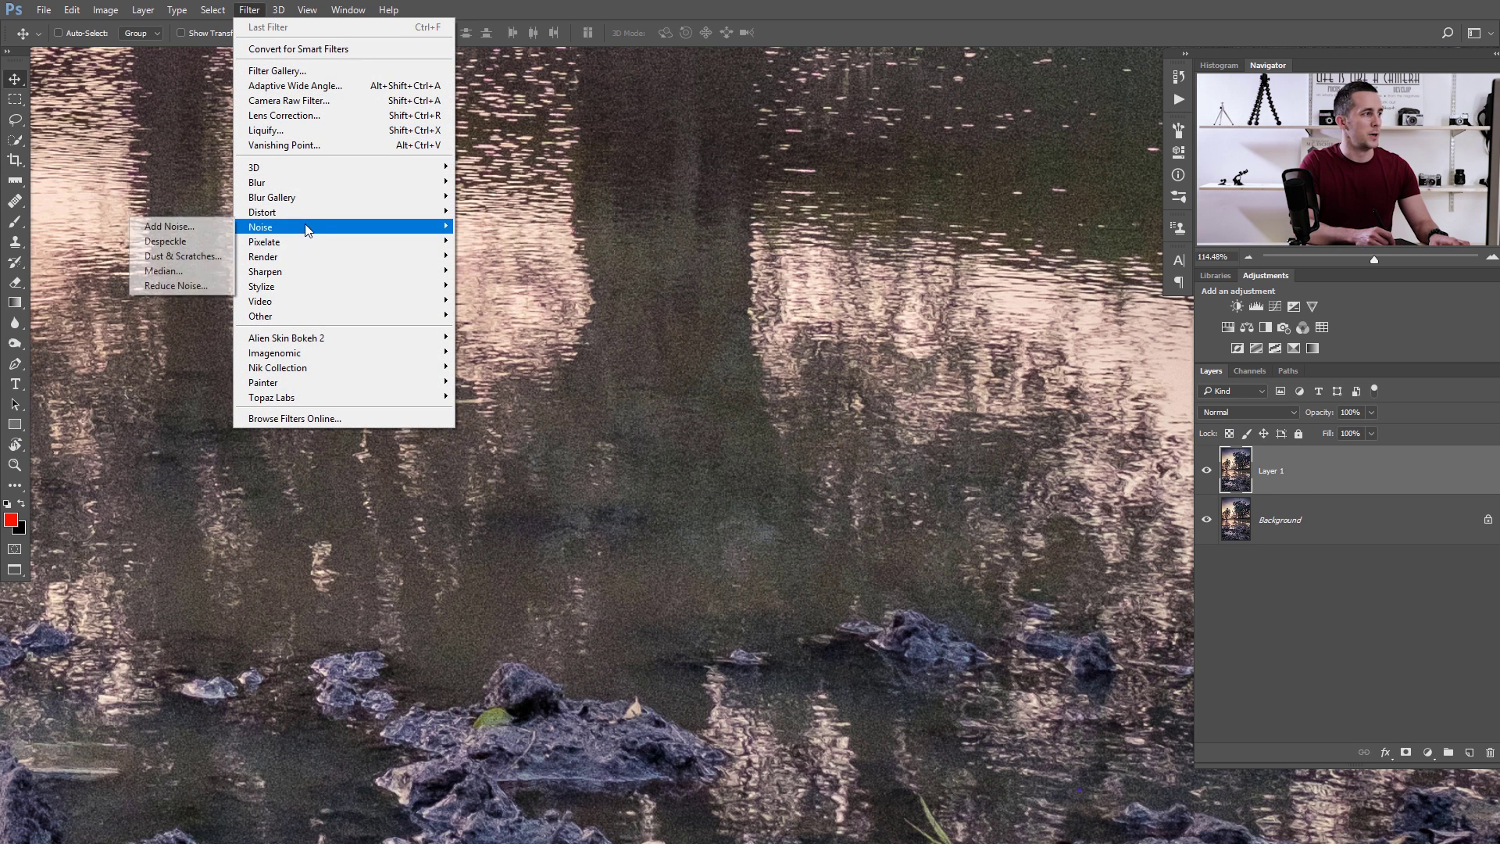
click(176, 286)
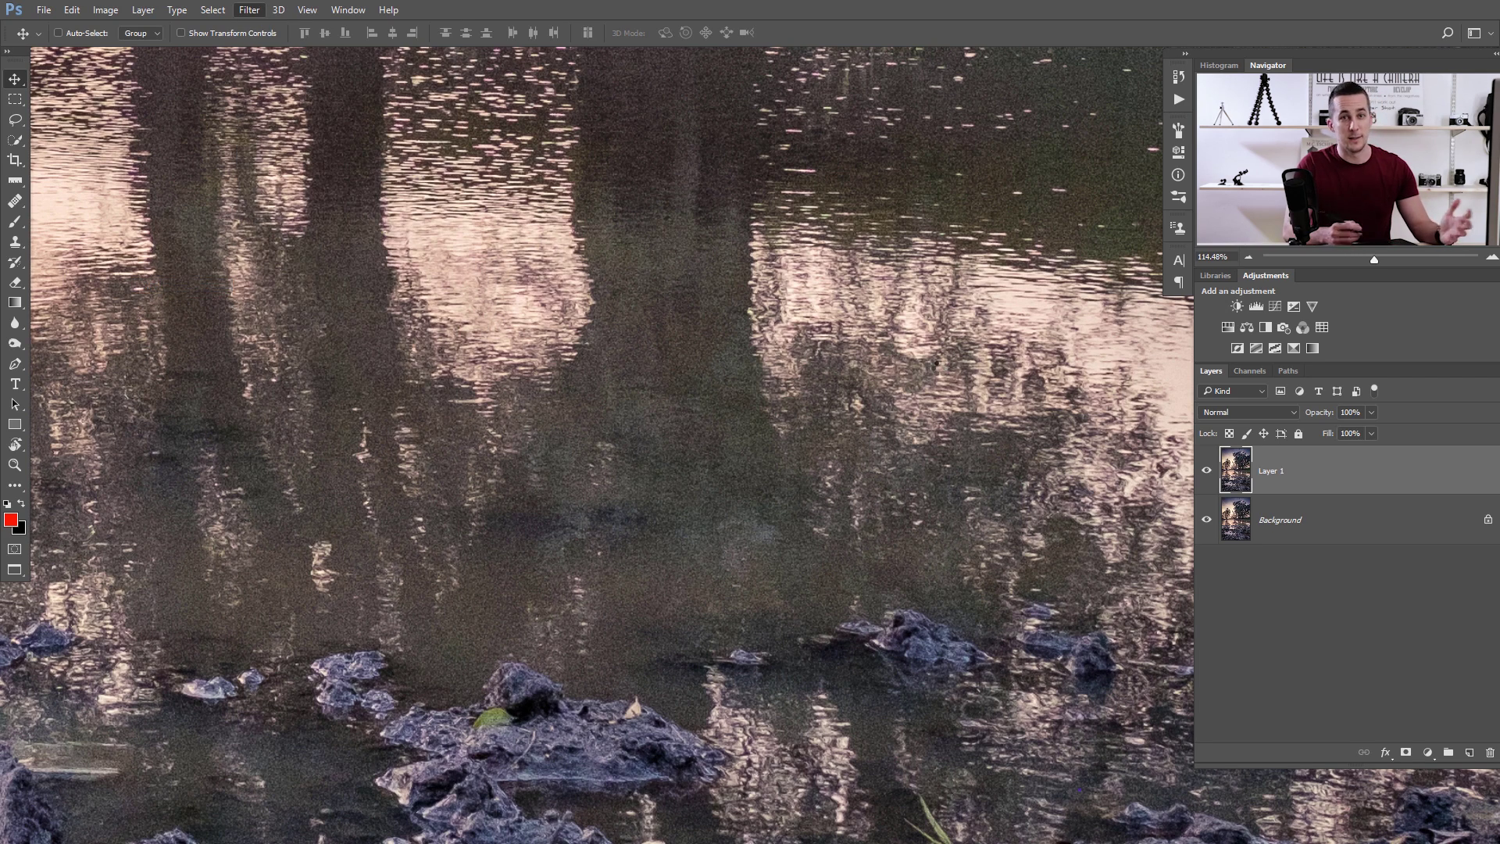
drag(757, 148, 922, 167)
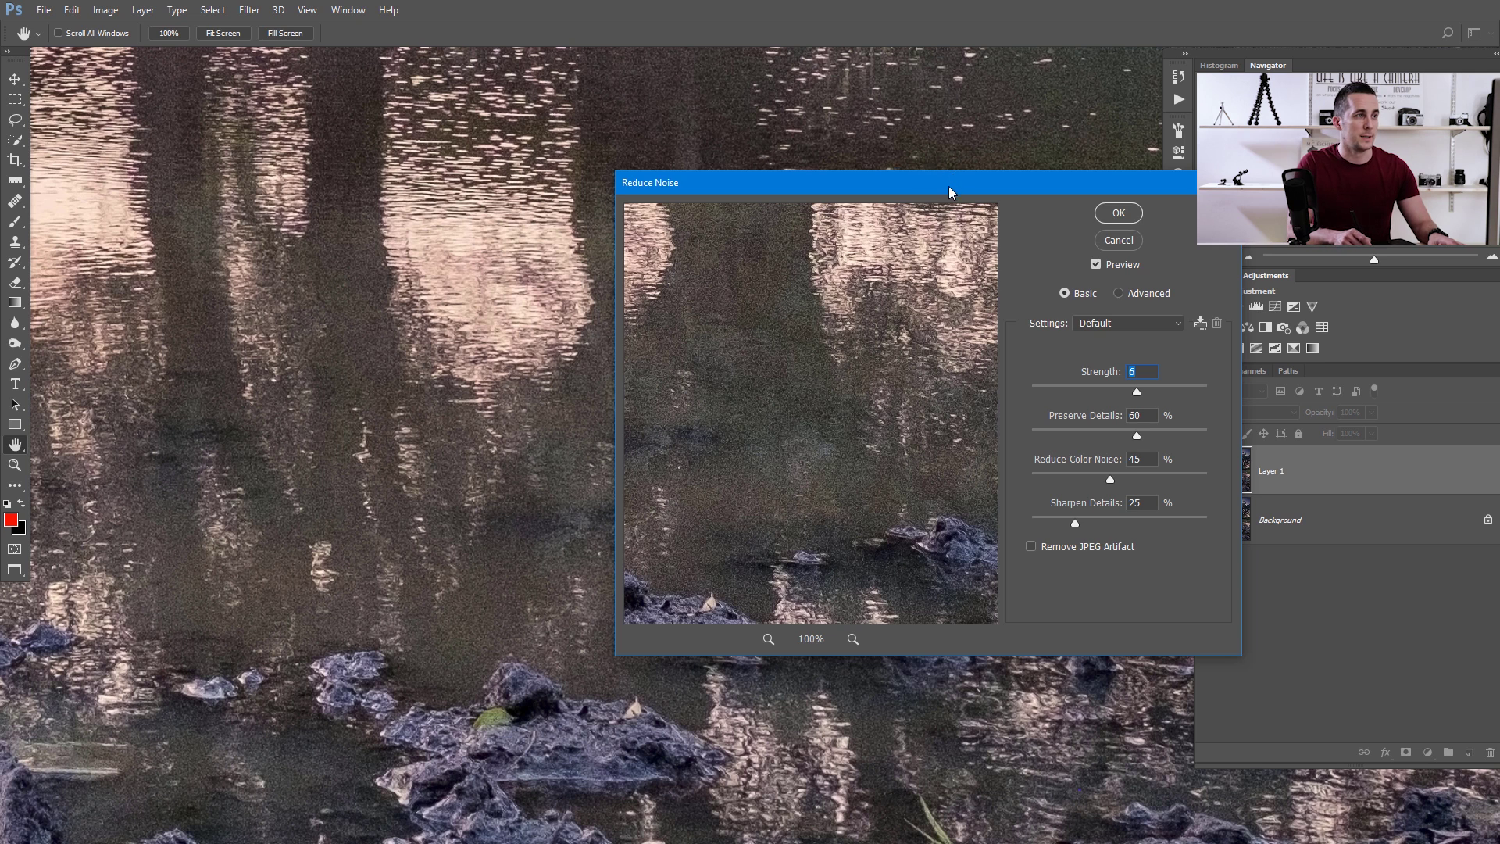
drag(949, 186, 977, 215)
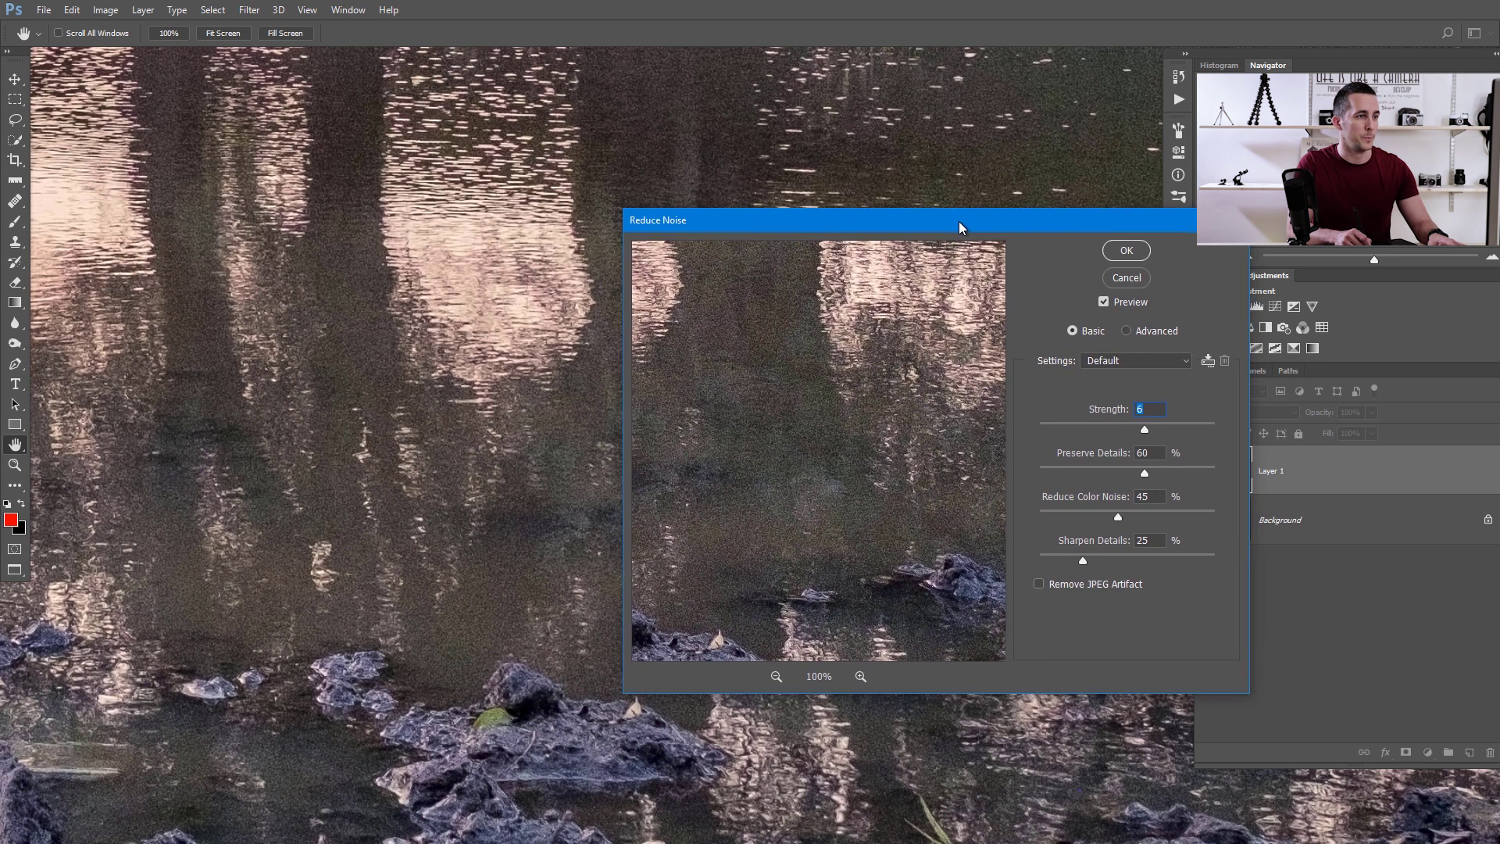
- Look through the Advanced Per Channel noise options, then return to Basic mode
click(1156, 327)
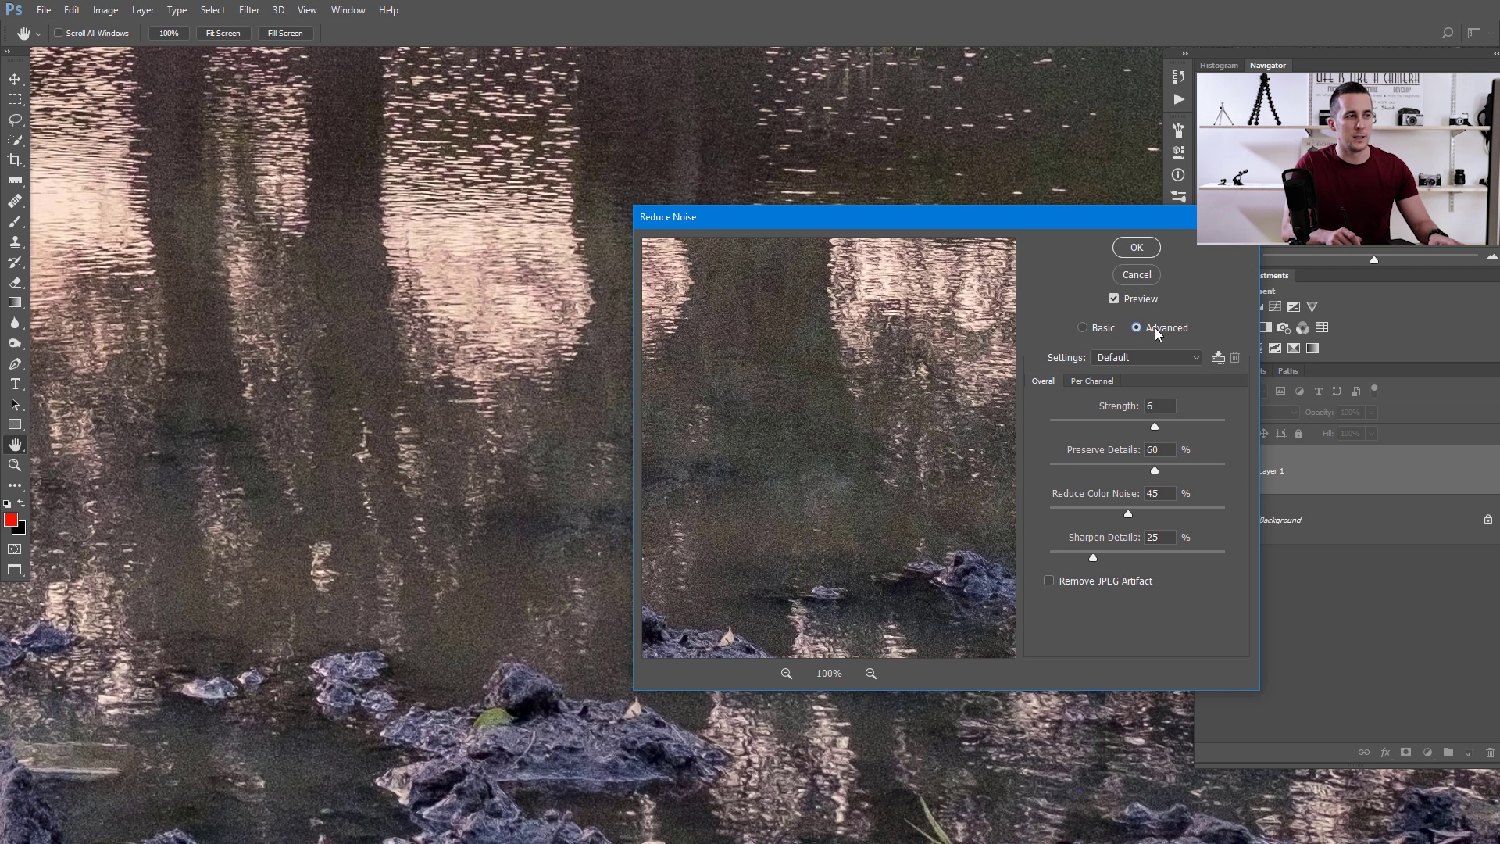
click(1092, 381)
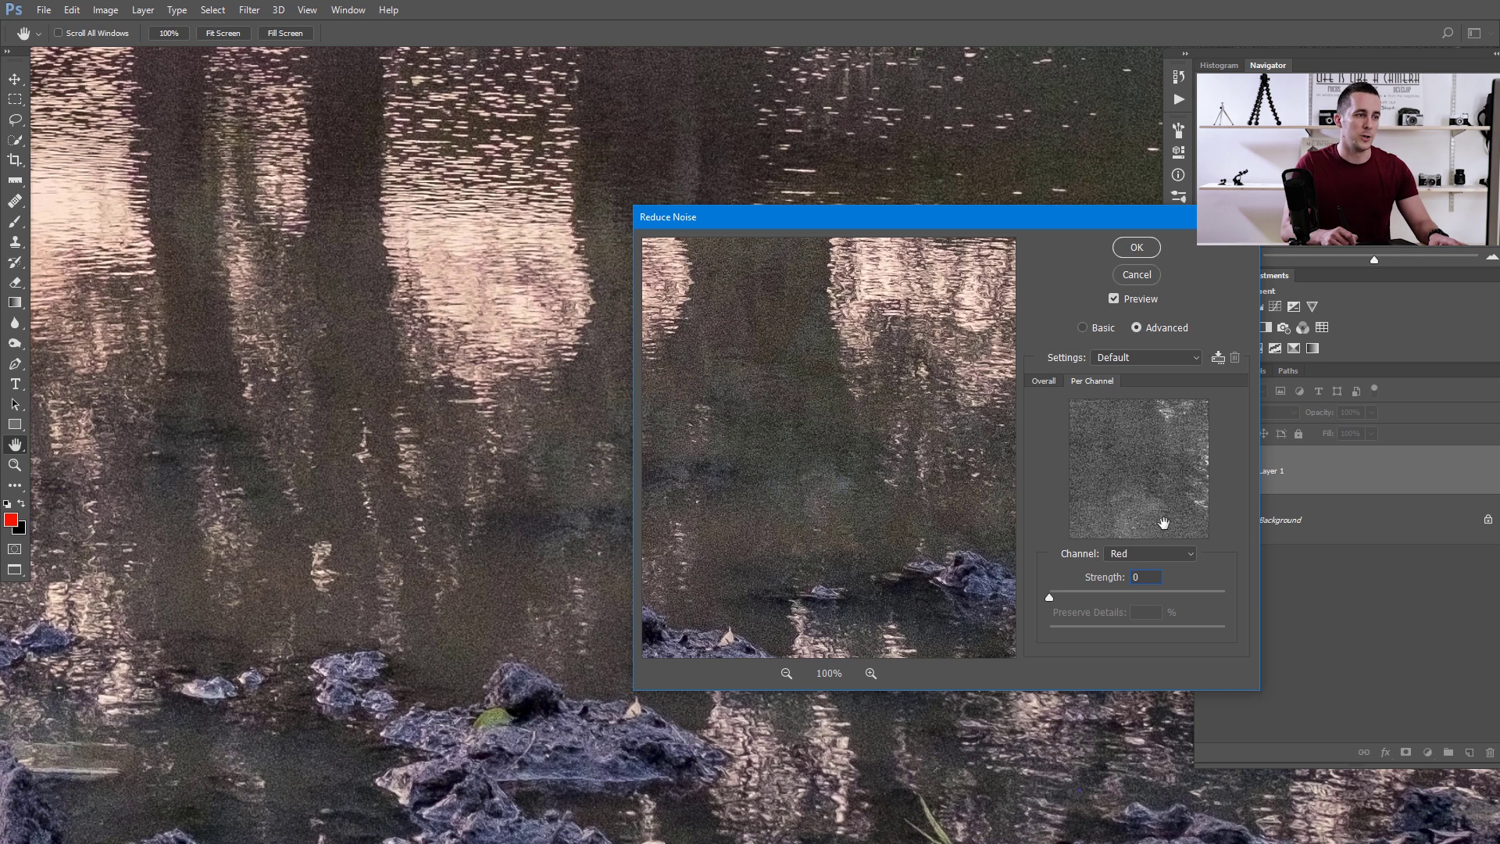
click(1126, 553)
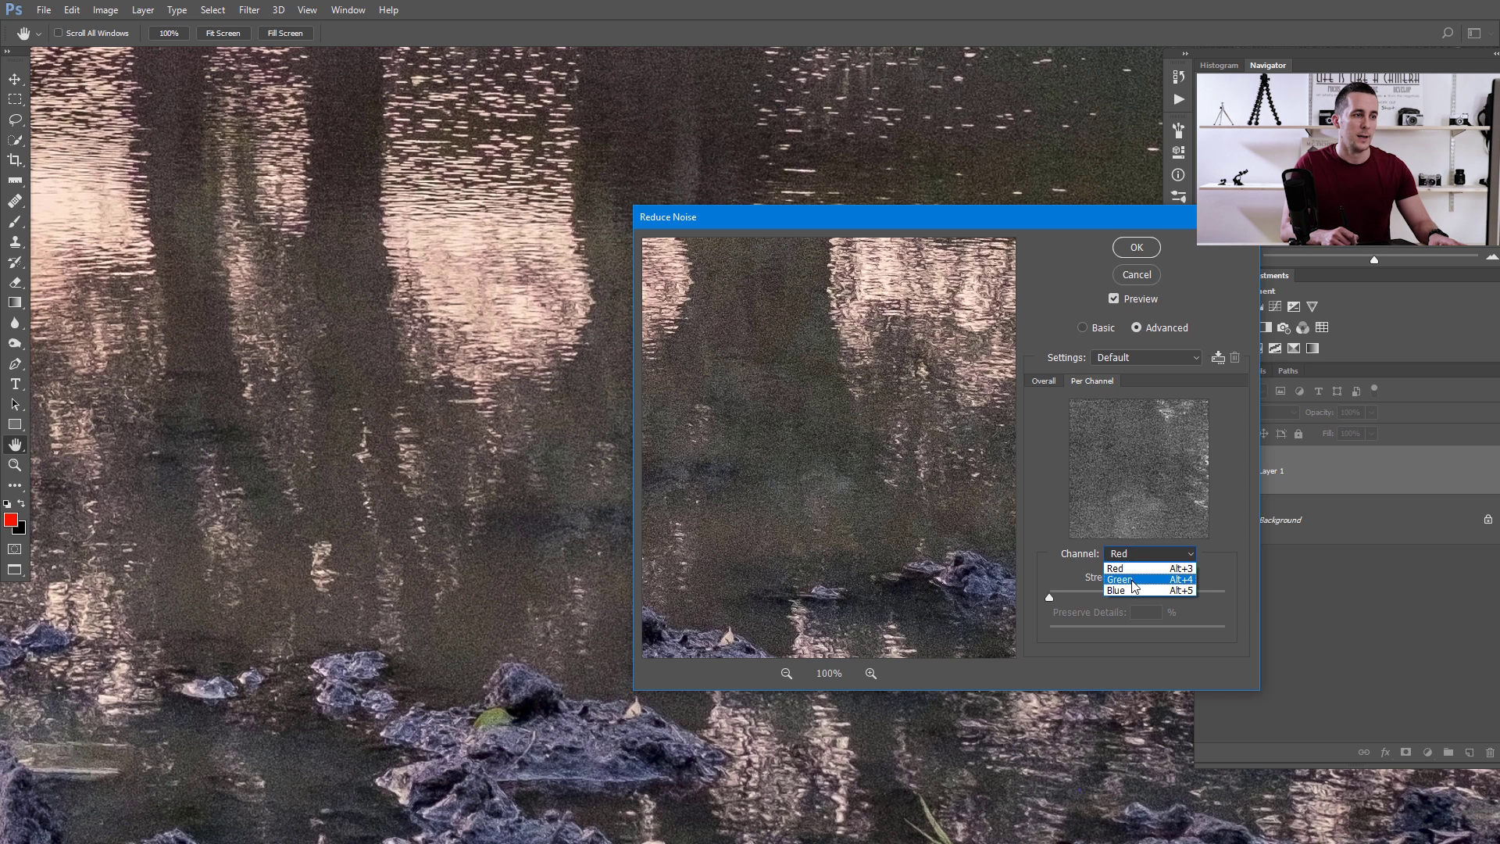
click(1044, 381)
click(1044, 381)
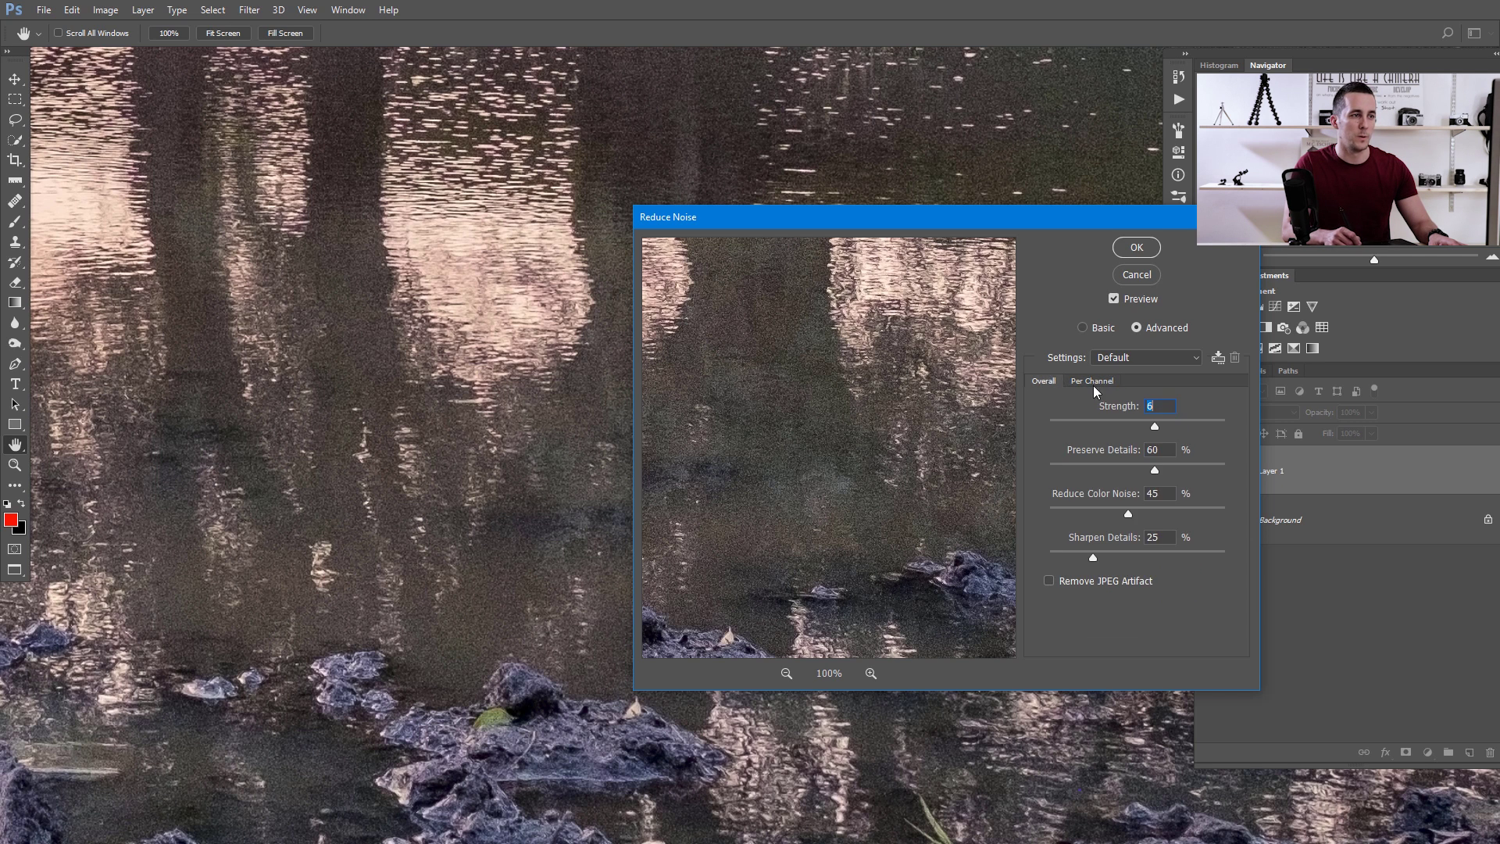
click(1100, 331)
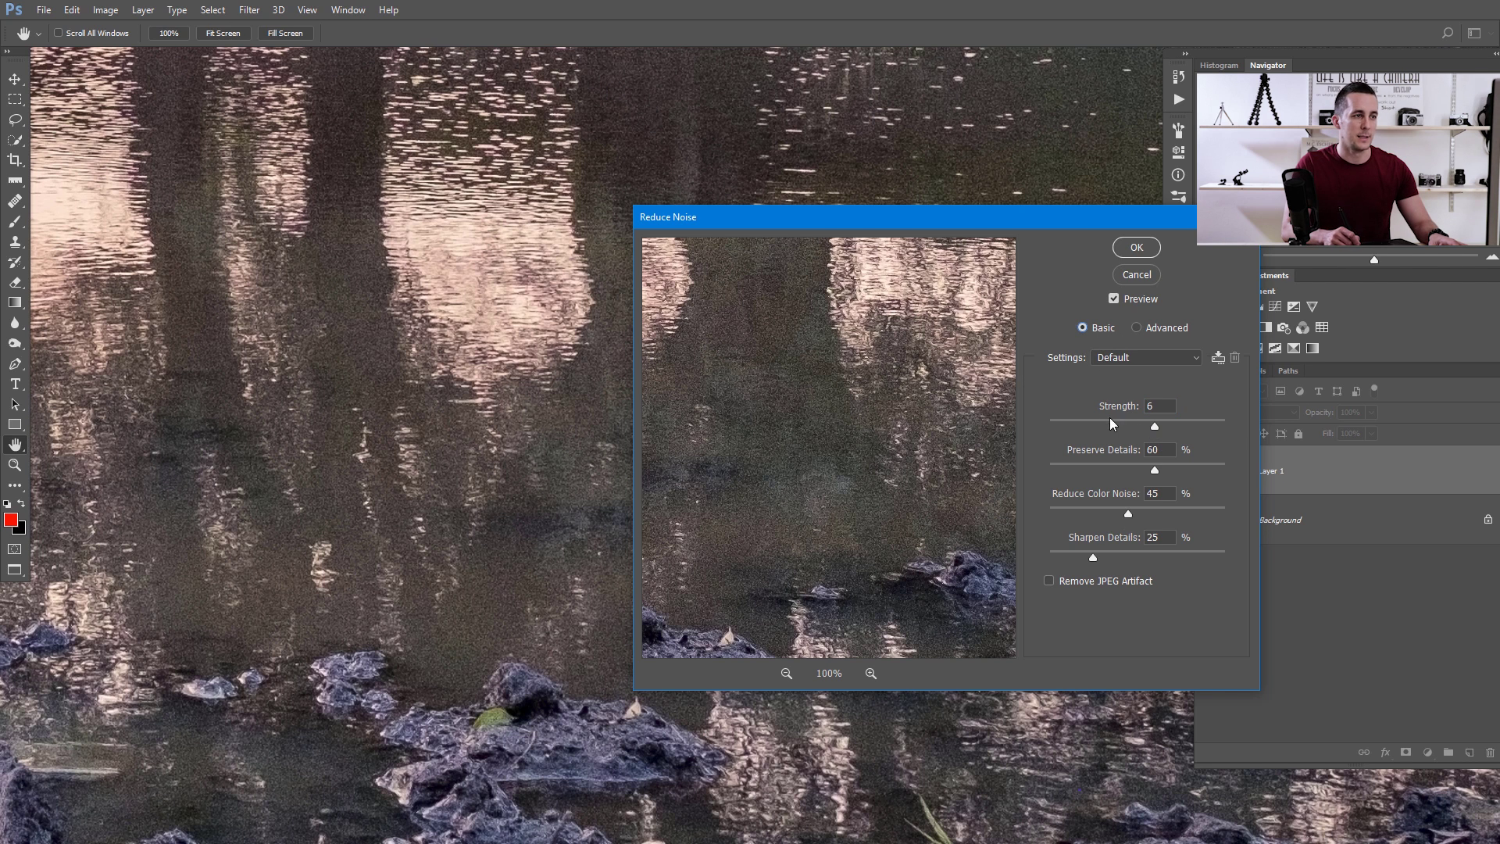
- Apply Reduce Noise with Strength 10, Preserve Details 5% and Sharpen Details 18%
drag(1075, 218, 1160, 165)
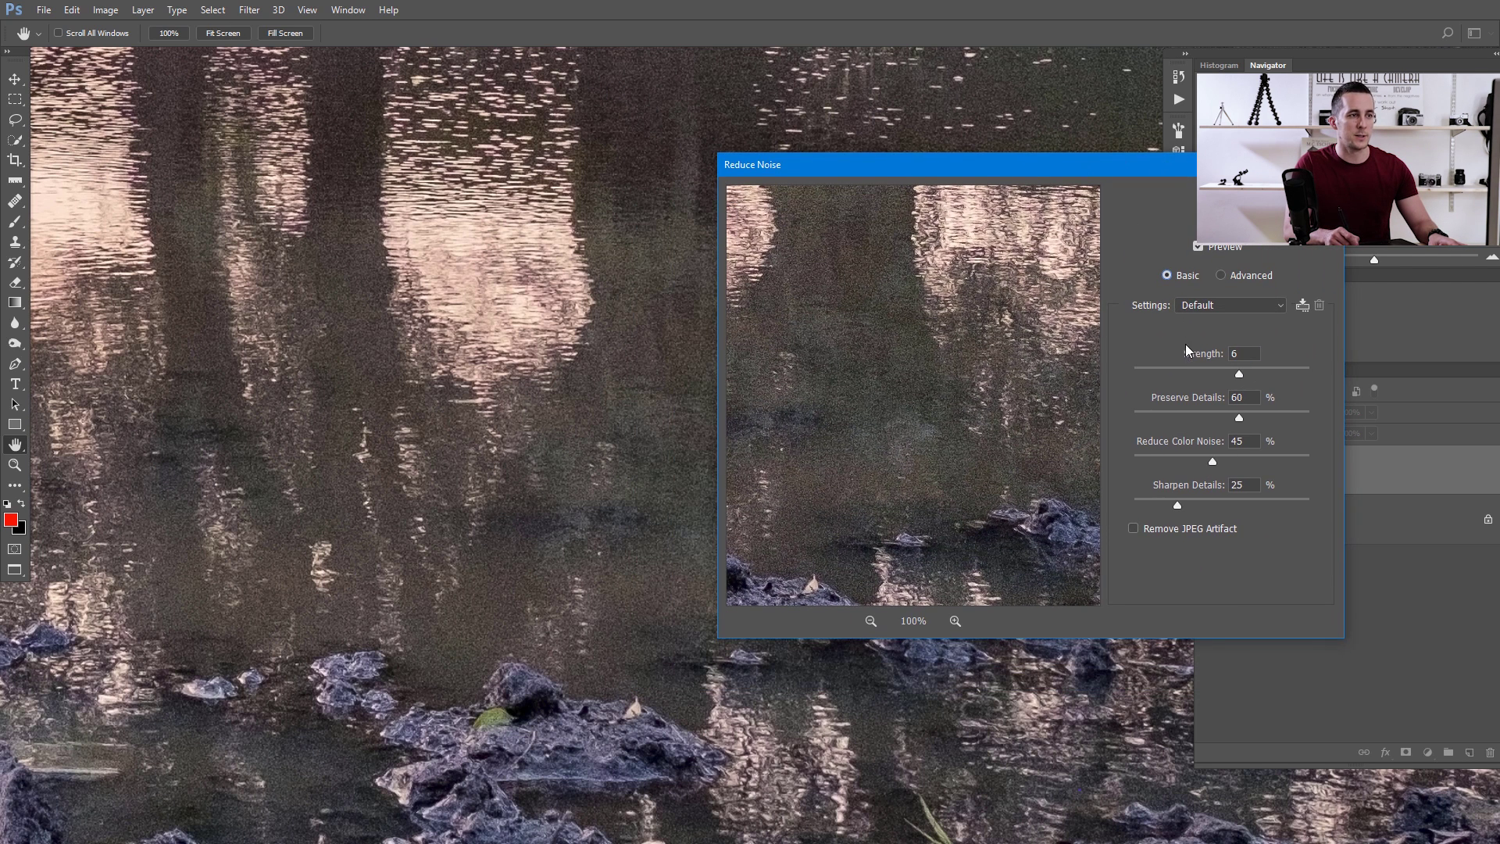
mouse_move(1241, 375)
mouse_down()
mouse_move(1161, 378)
mouse_move(1299, 386)
mouse_move(1246, 382)
mouse_up()
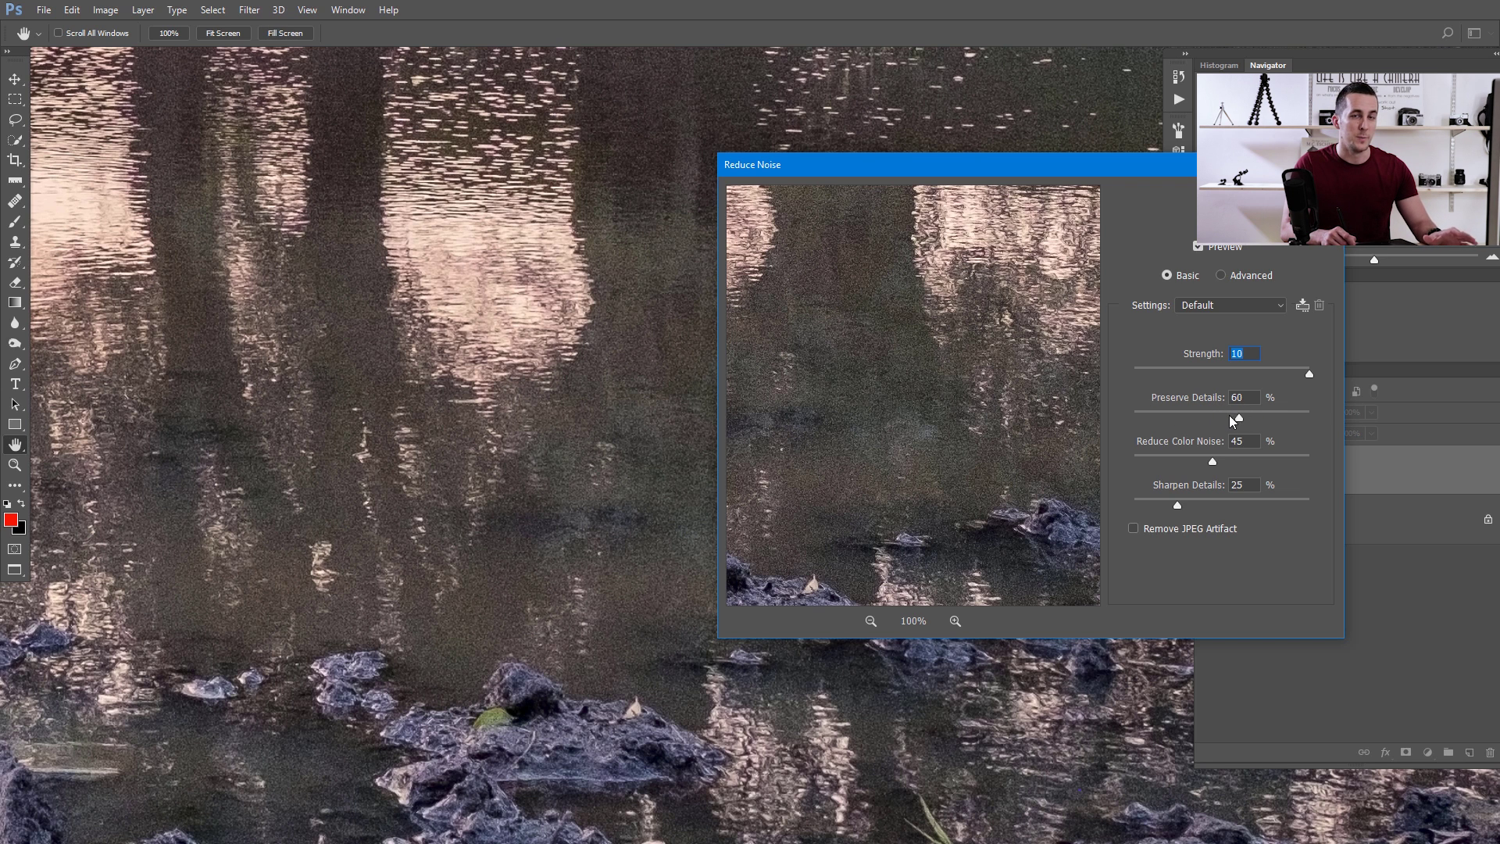
click(1240, 419)
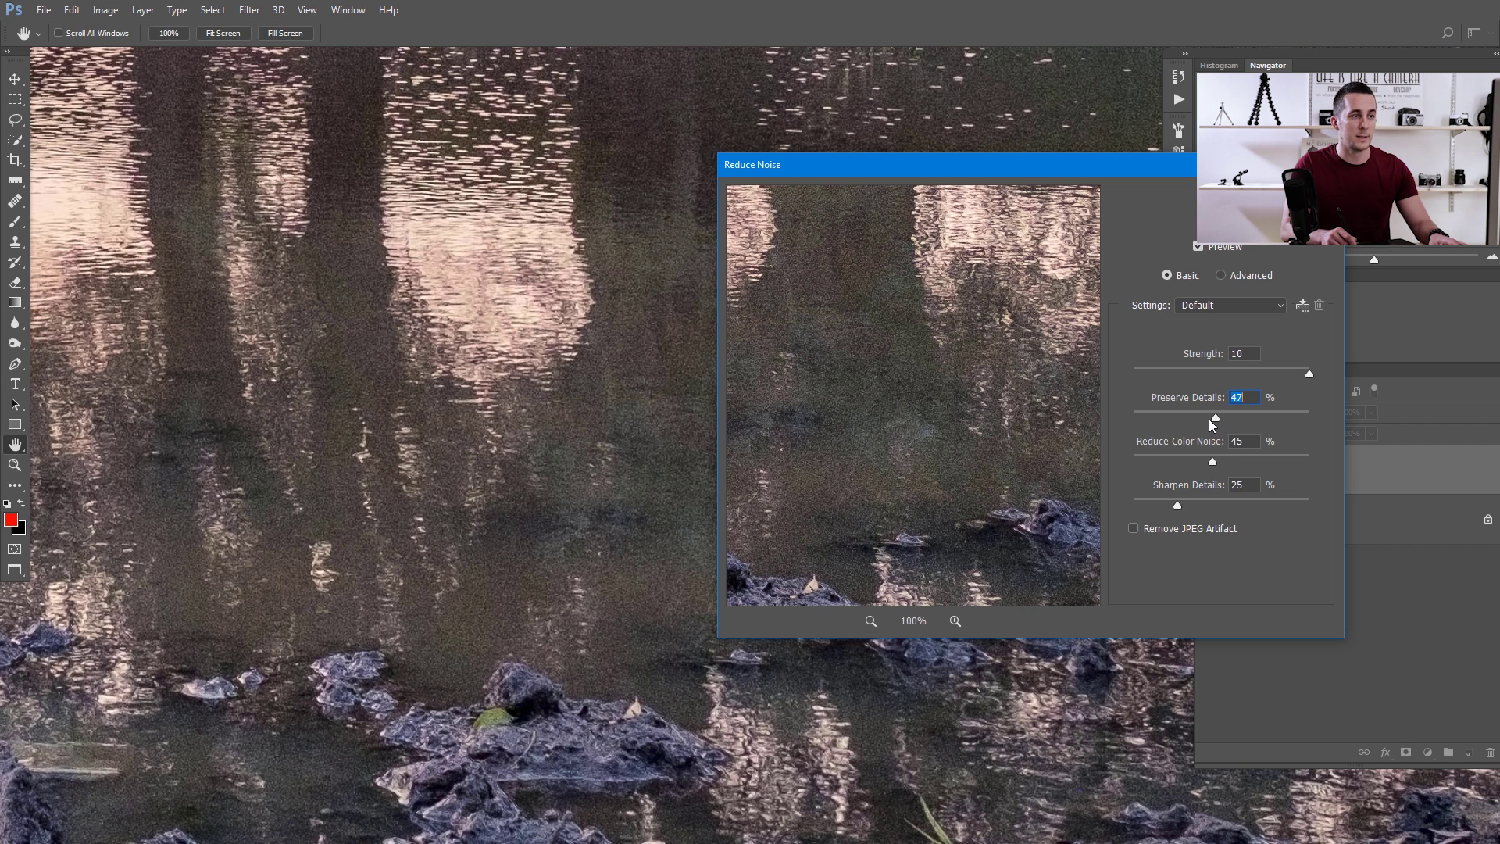
drag(1209, 420, 1116, 412)
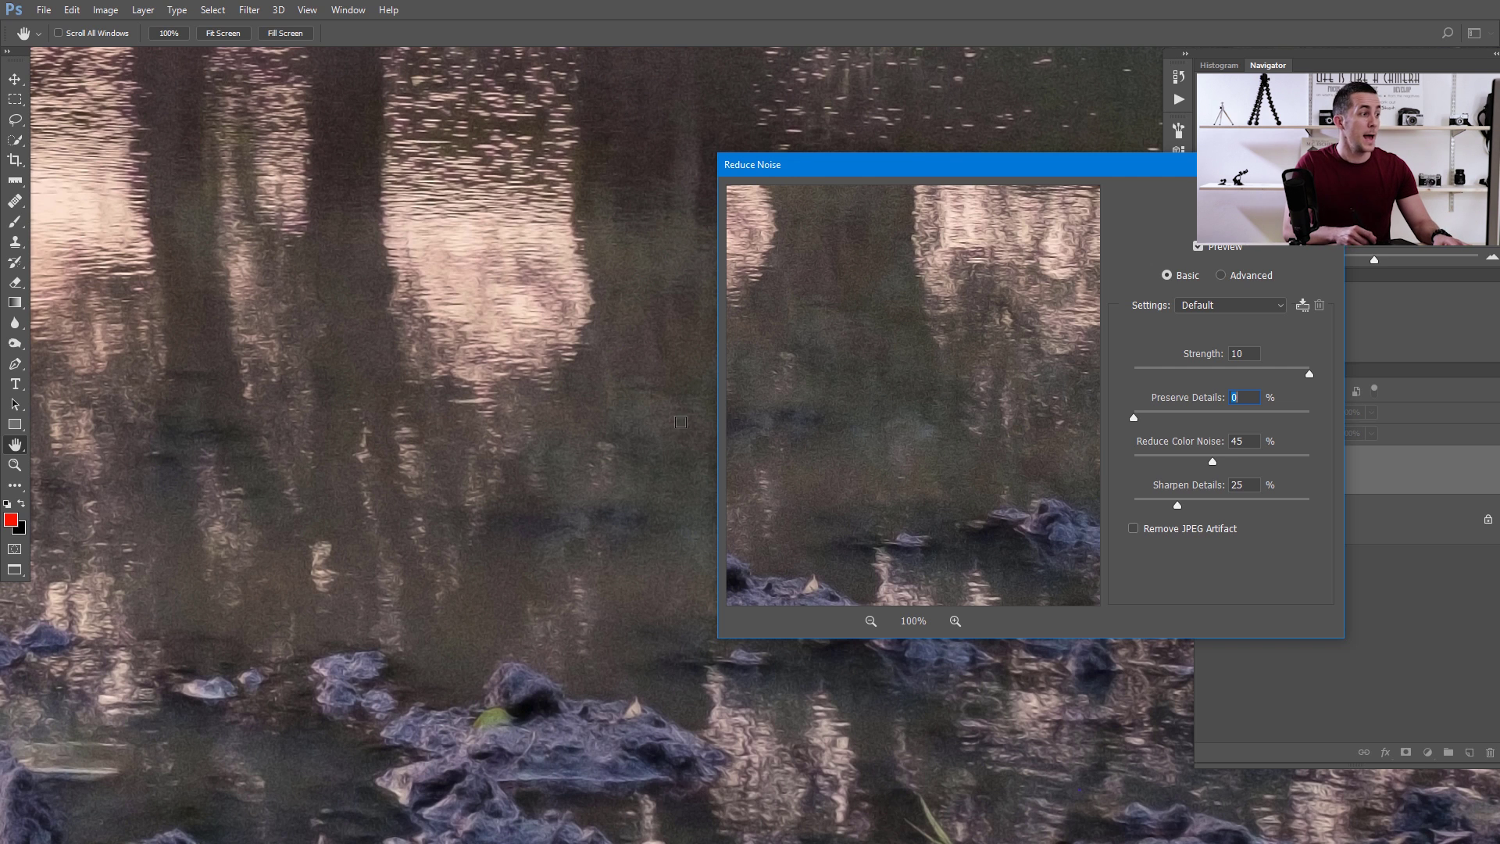
drag(932, 163, 954, 145)
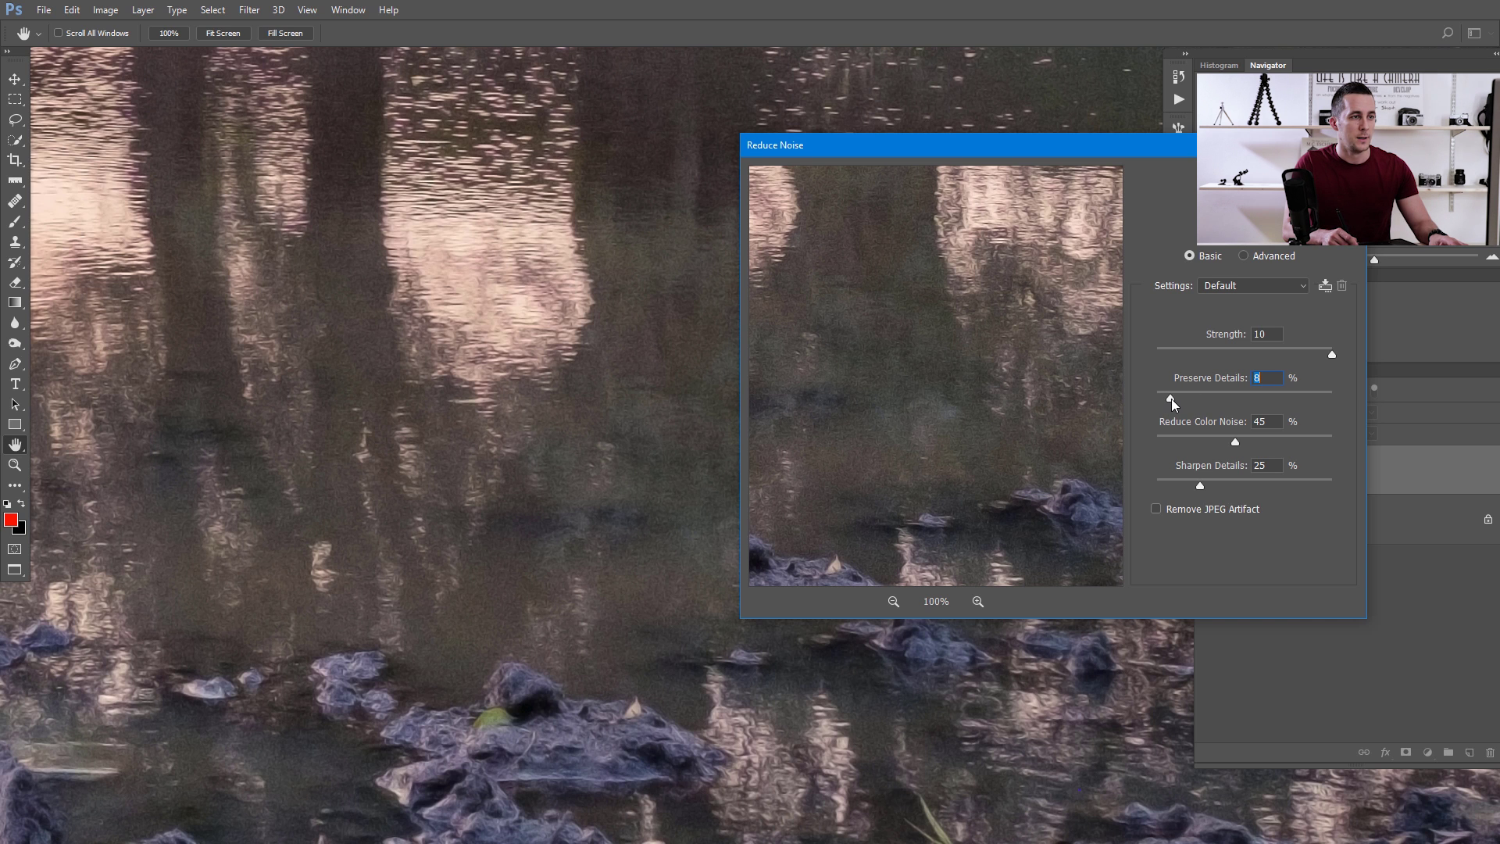
drag(1172, 400, 1175, 400)
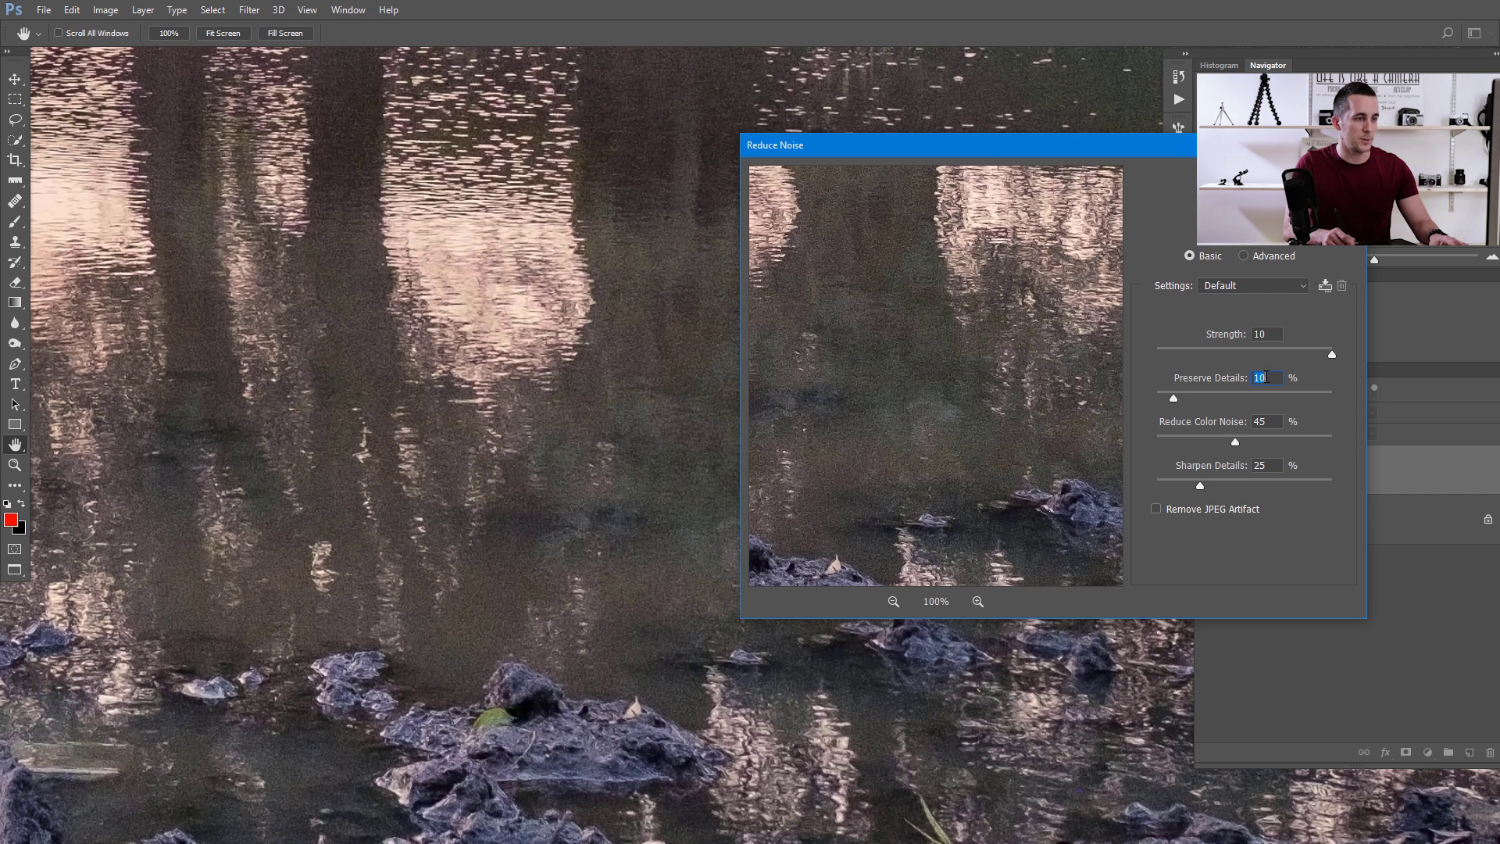
text(5)
key(Tab)
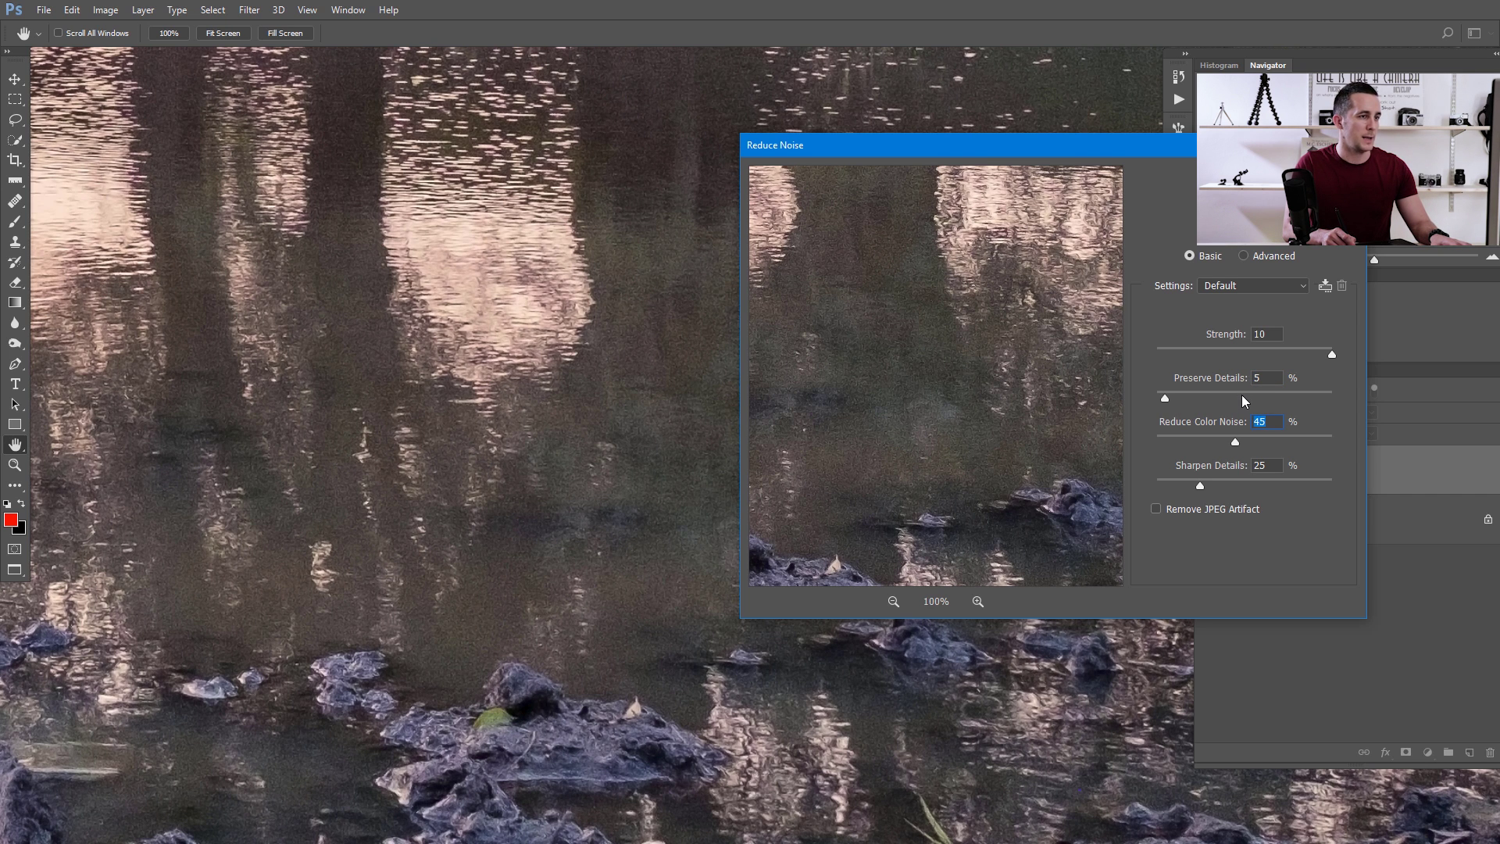
mouse_move(1201, 486)
mouse_down()
mouse_move(1249, 482)
mouse_move(1198, 487)
mouse_up()
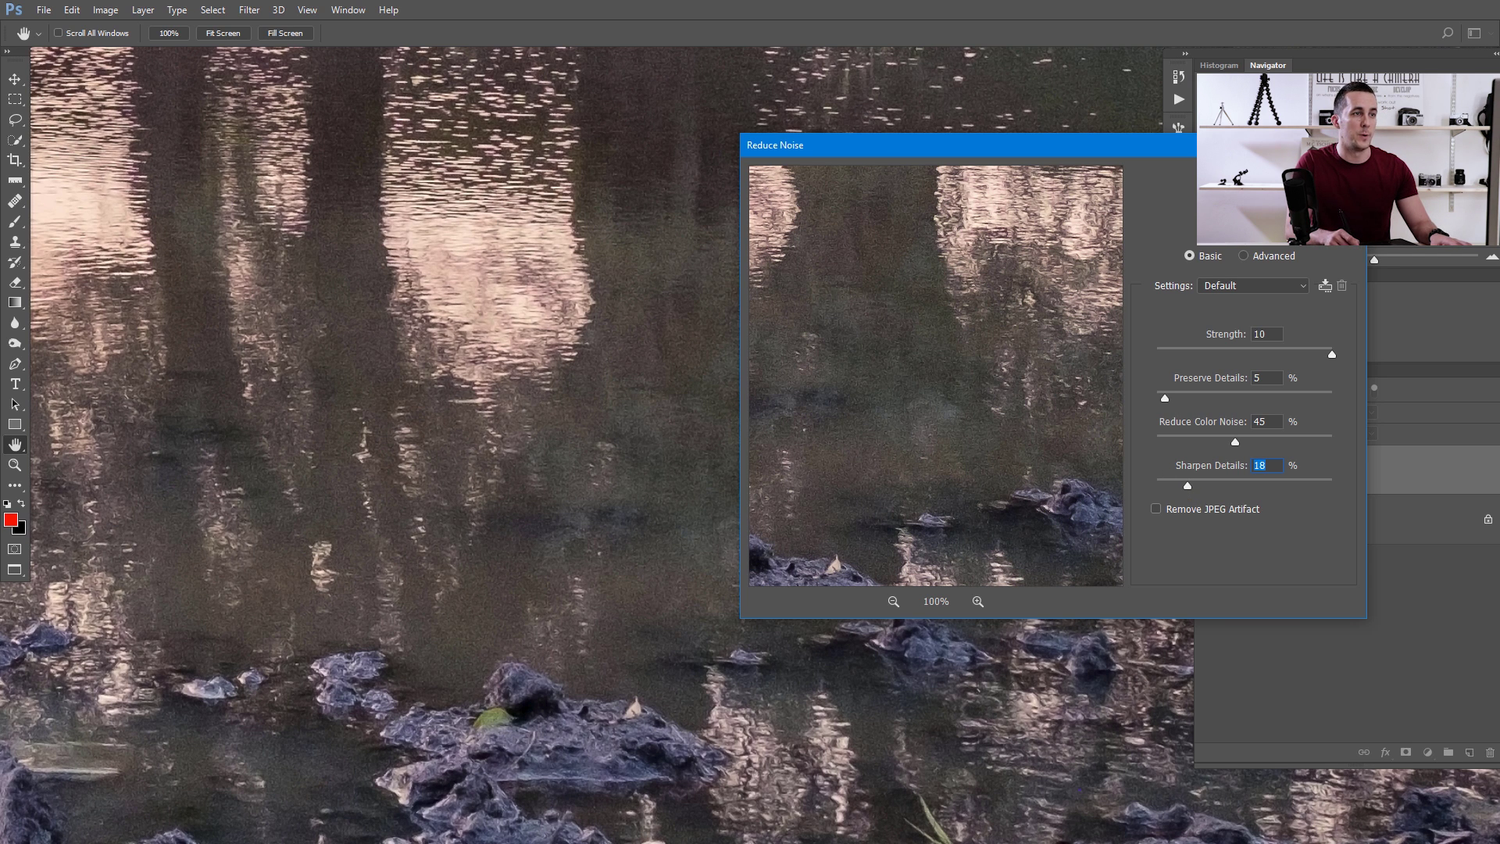
key(Return)
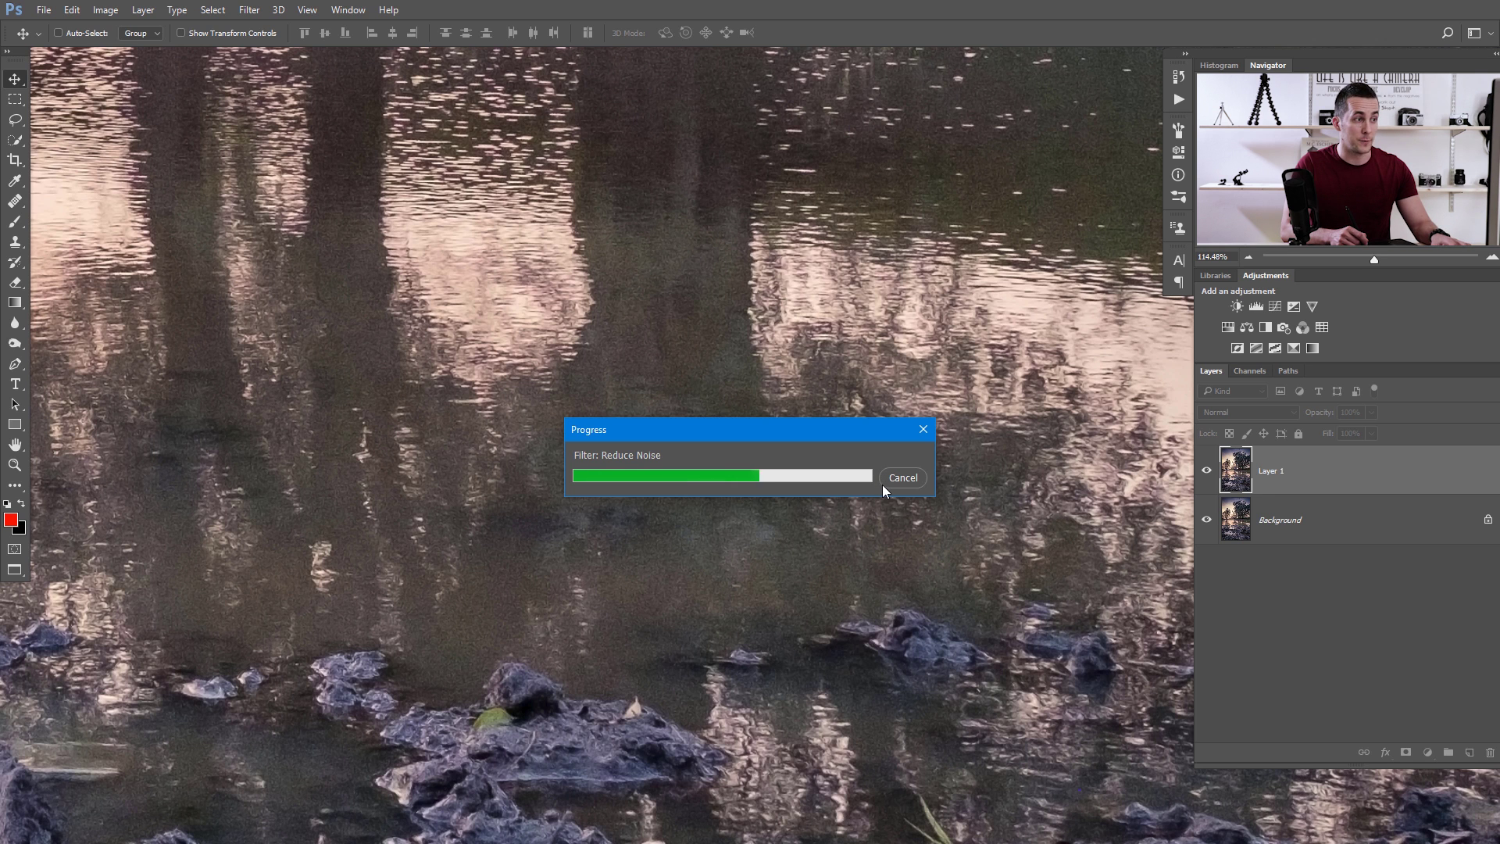
- Toggle Layer 1's visibility to compare with the original, zoom out, and leave it visible
click(1207, 472)
click(1207, 472)
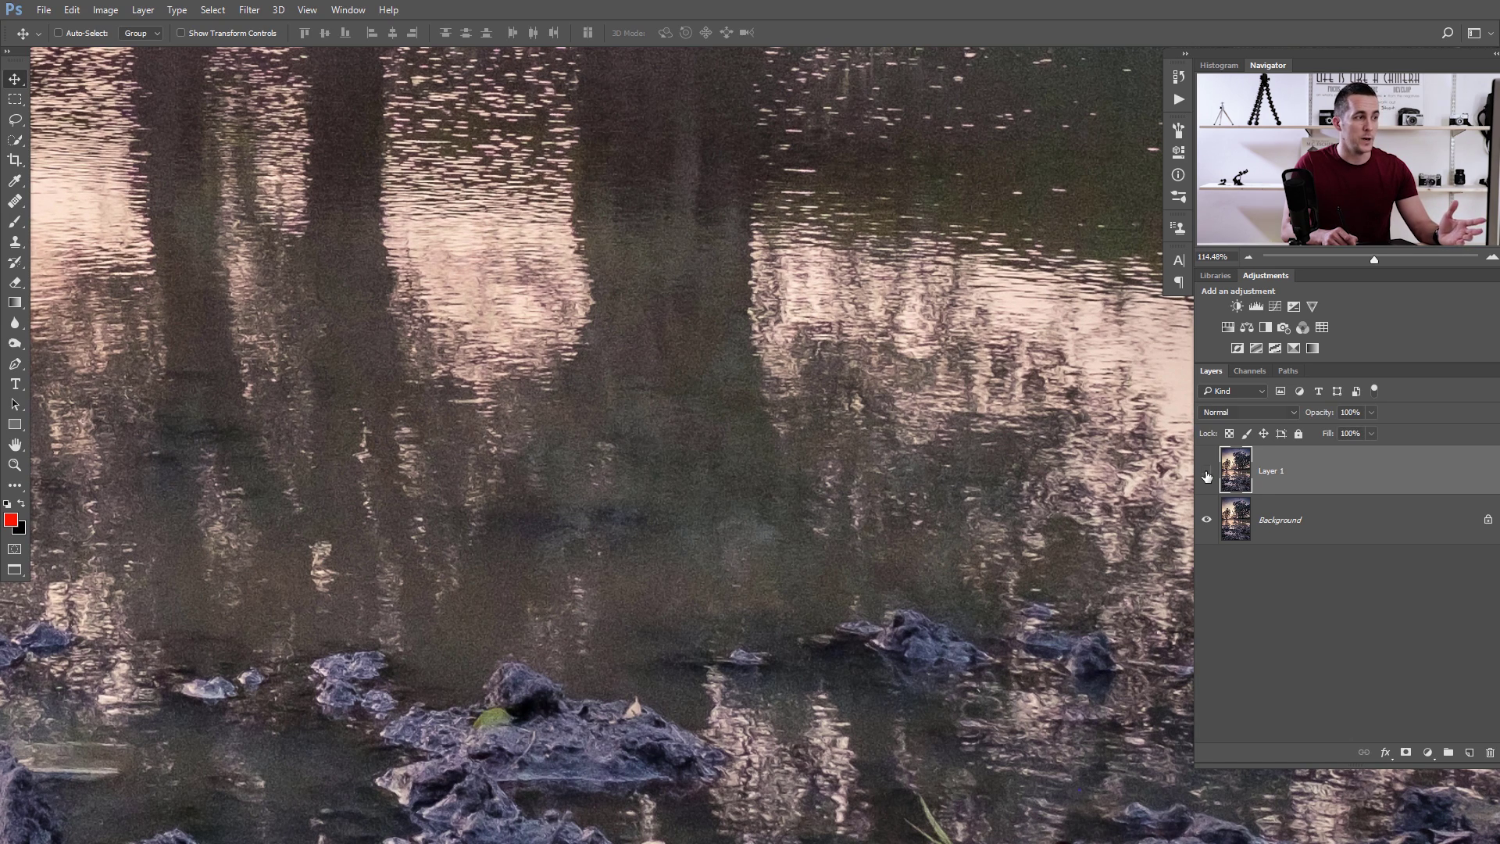
click(1208, 473)
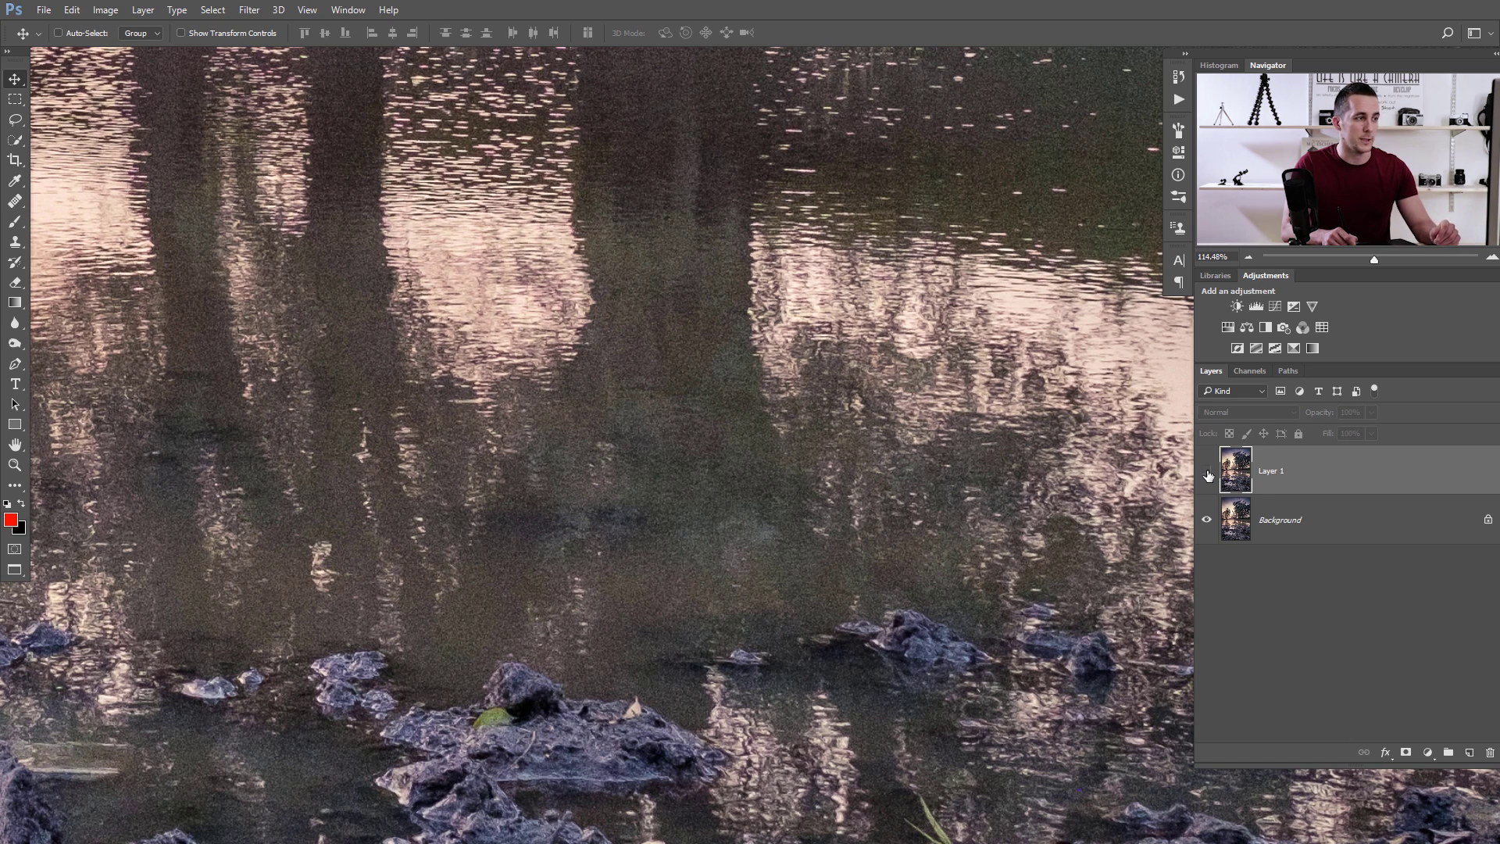
click(1207, 473)
click(1206, 473)
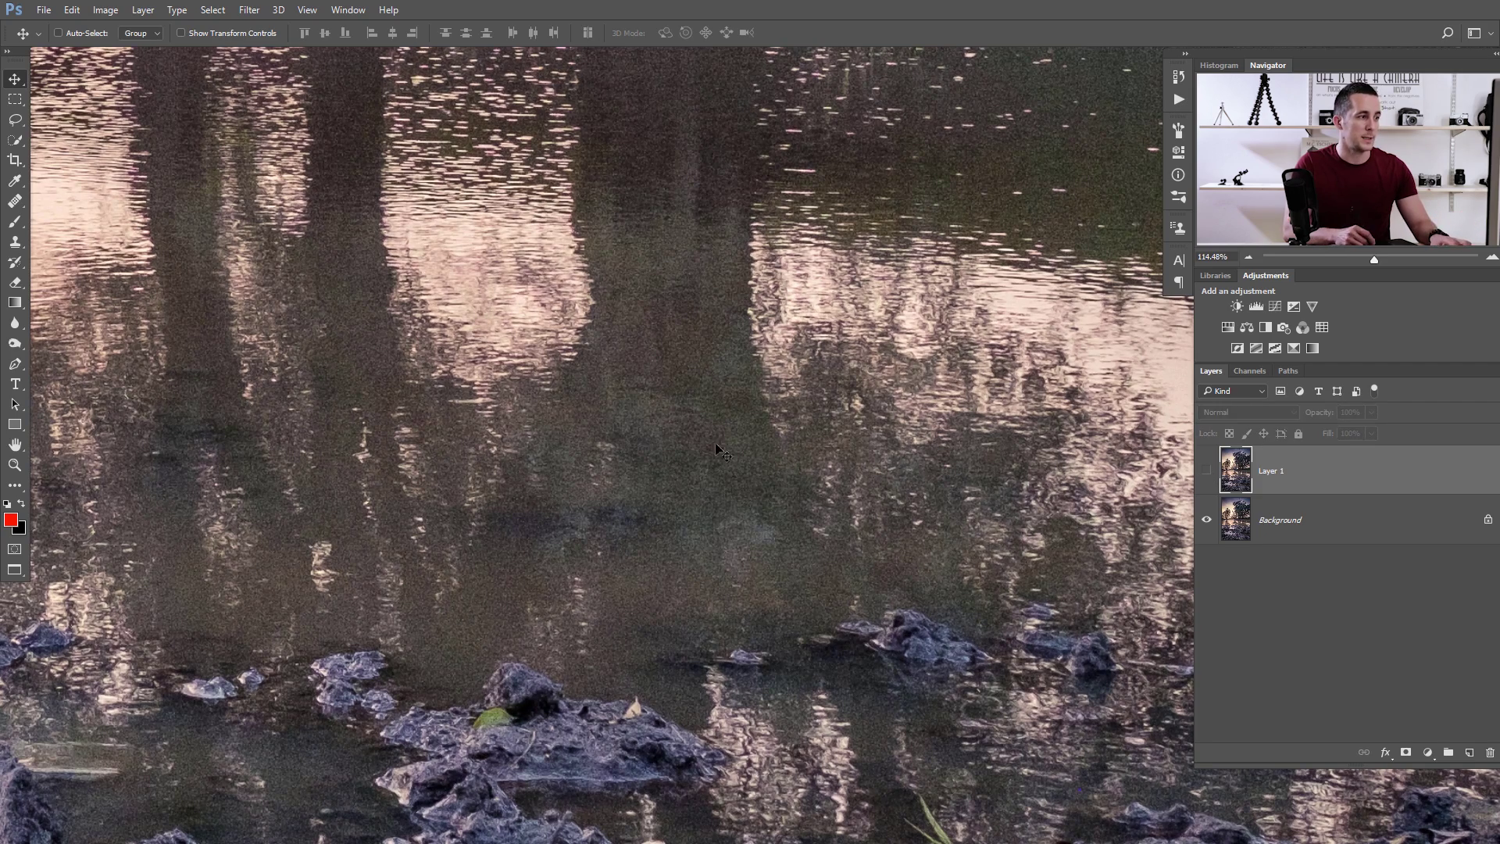
scroll(696, 461, down, 4)
click(1208, 474)
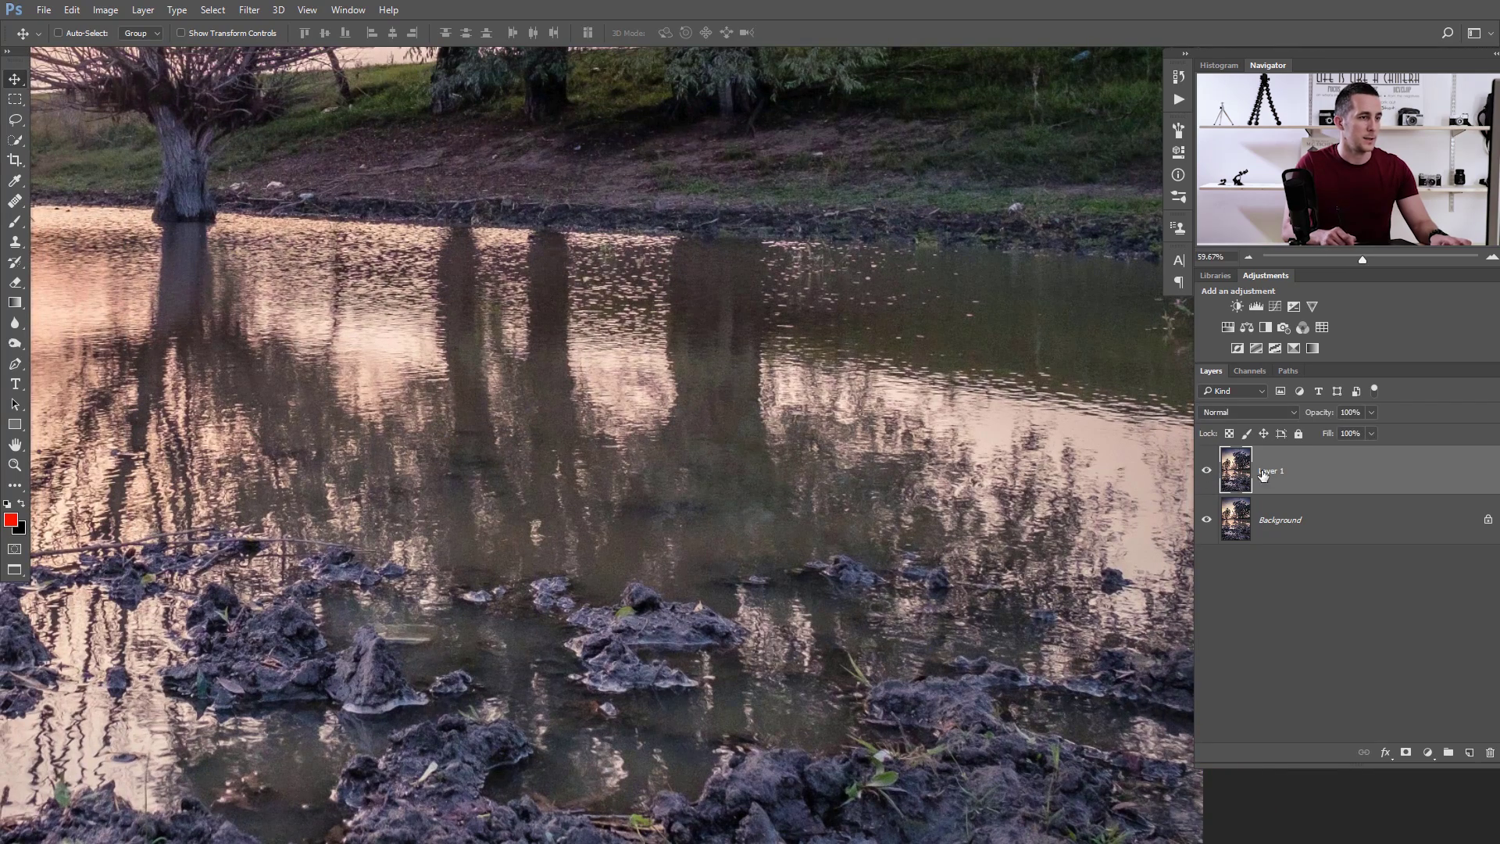
- Rename Layer 1 to 'Reduce Noice'
double_click(1280, 472)
text(Nou)
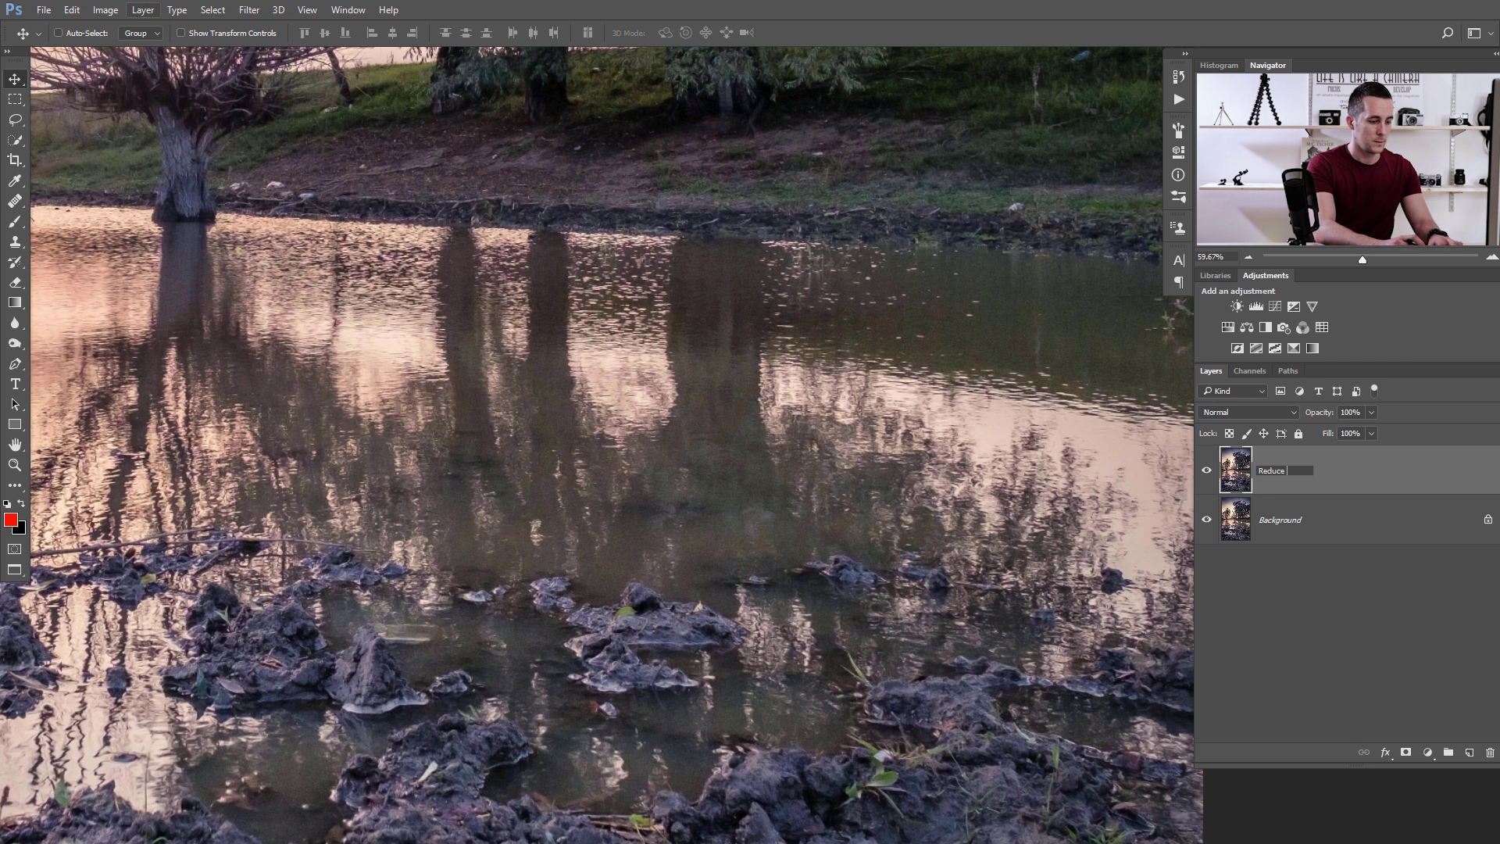
key(Return)
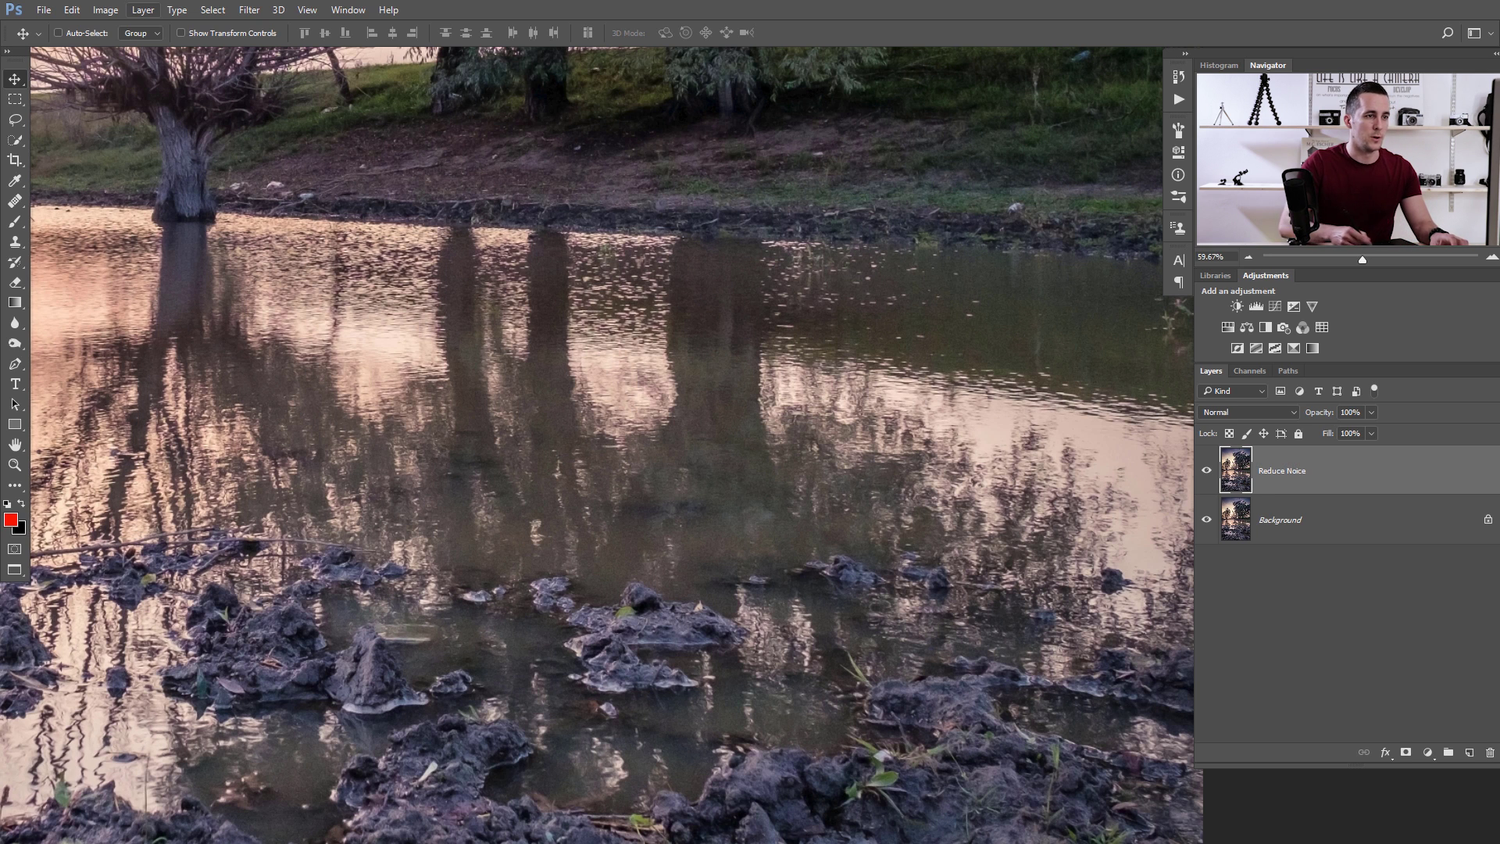
- Zoom in on the pond water and toggle Reduce Noice off and on to compare
click(249, 9)
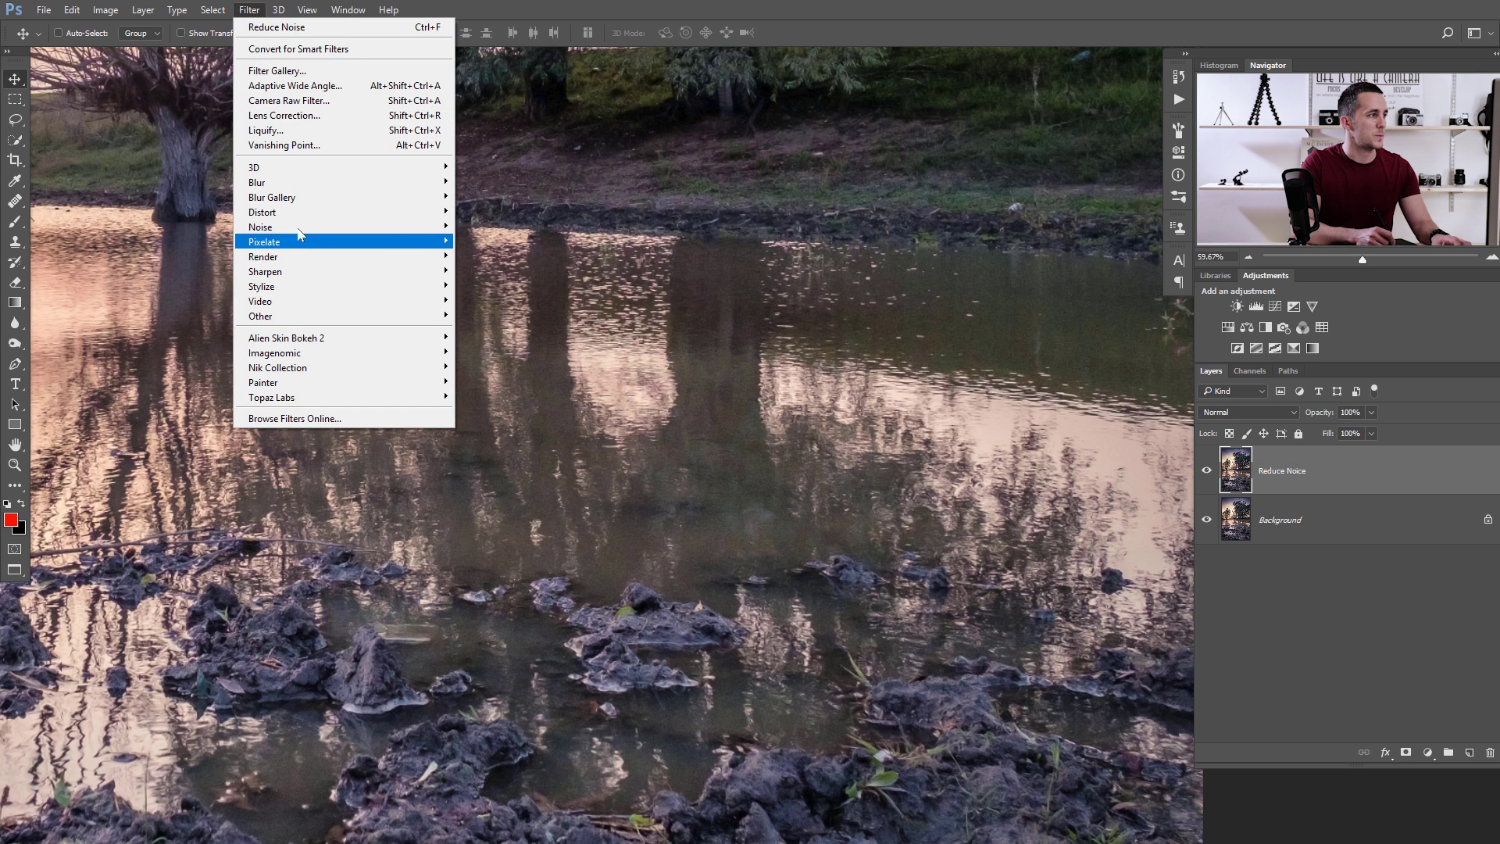
mouse_move(281, 228)
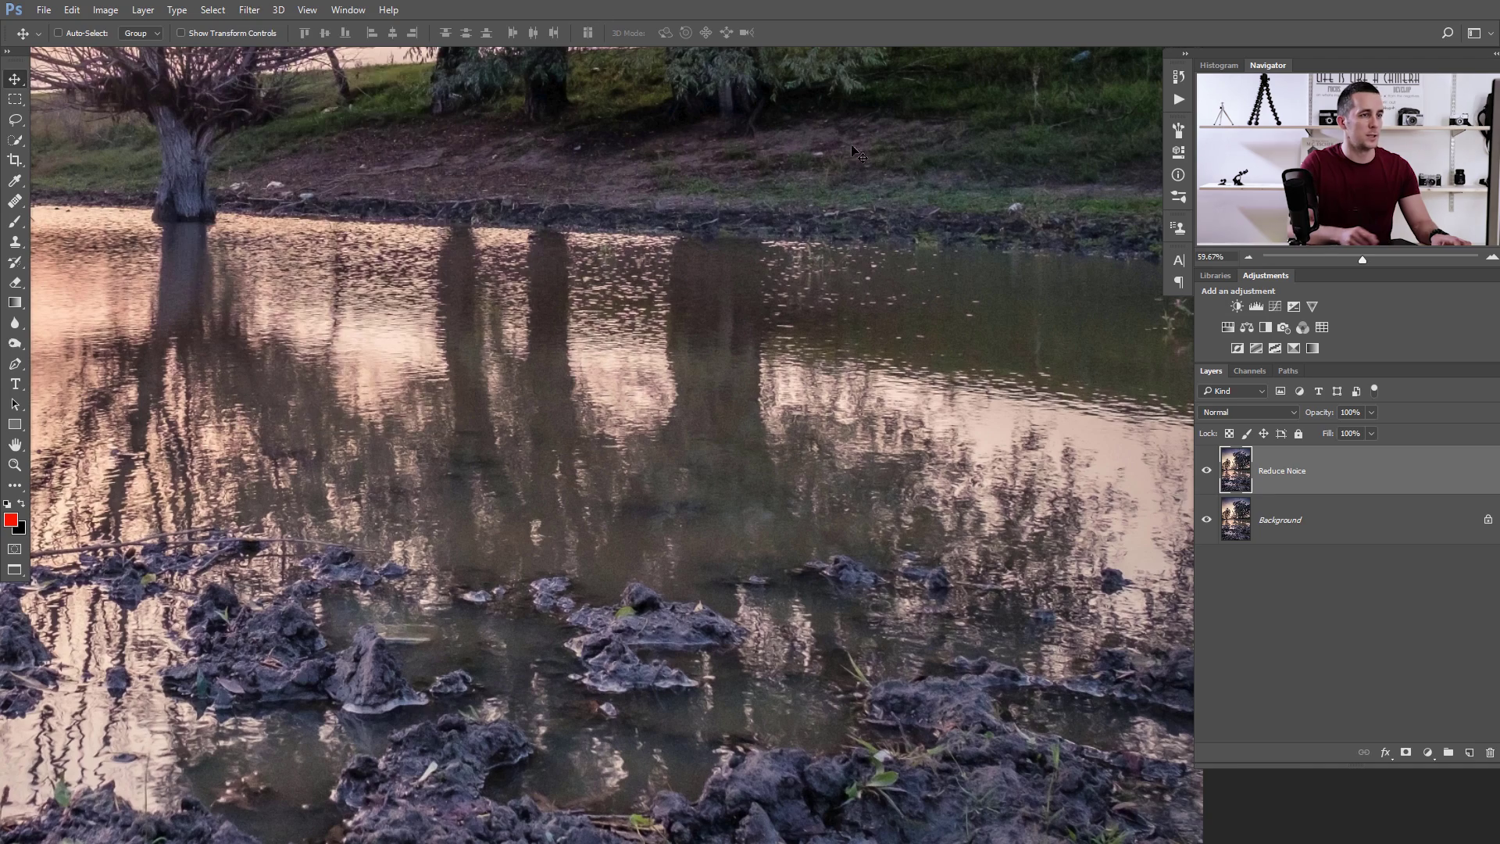
key(ctrl+space)
drag(720, 485, 834, 500)
click(1207, 470)
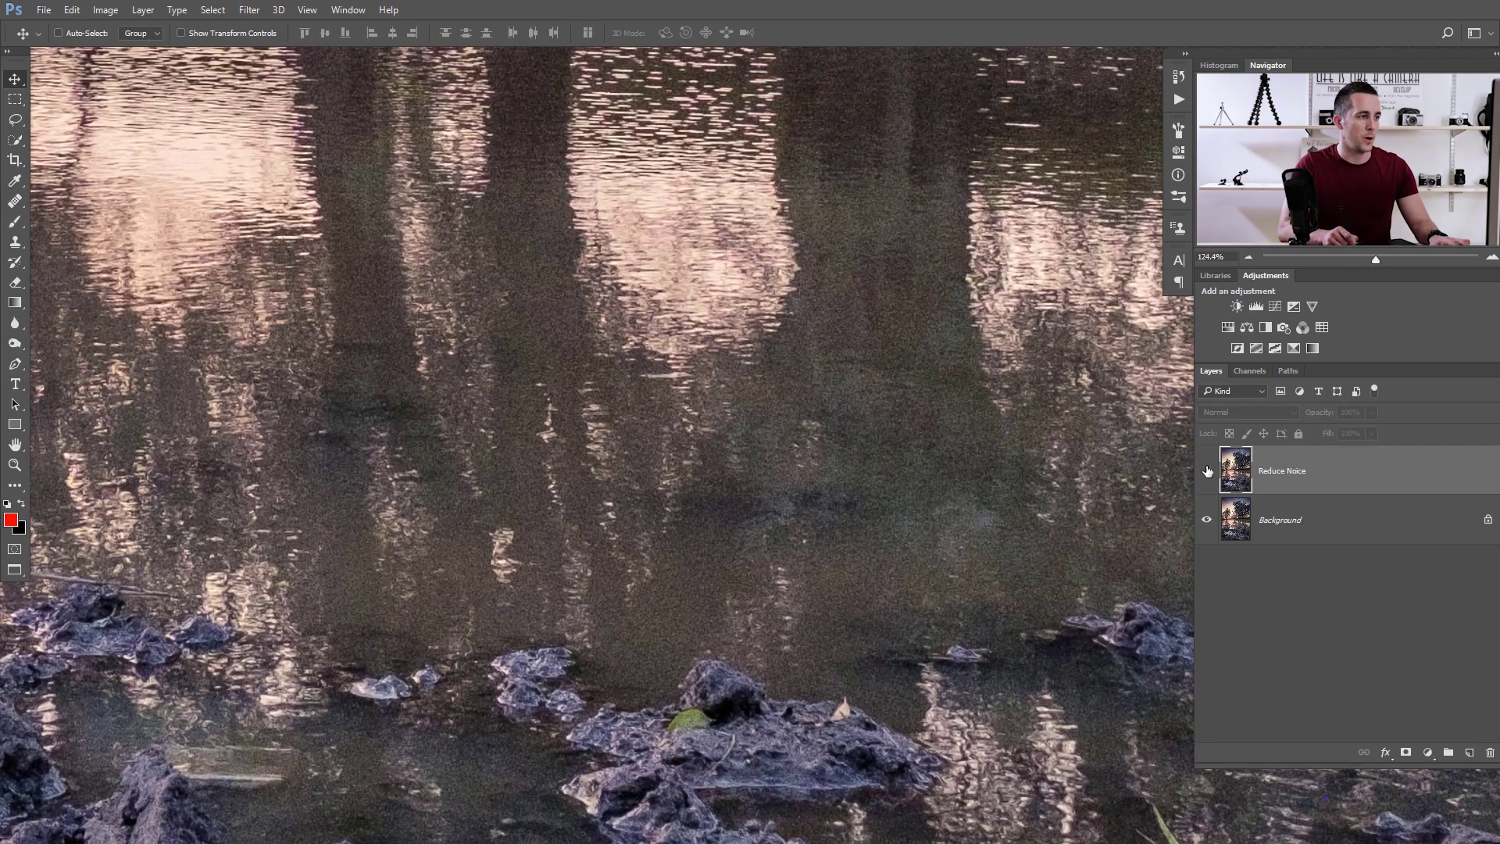
click(1207, 471)
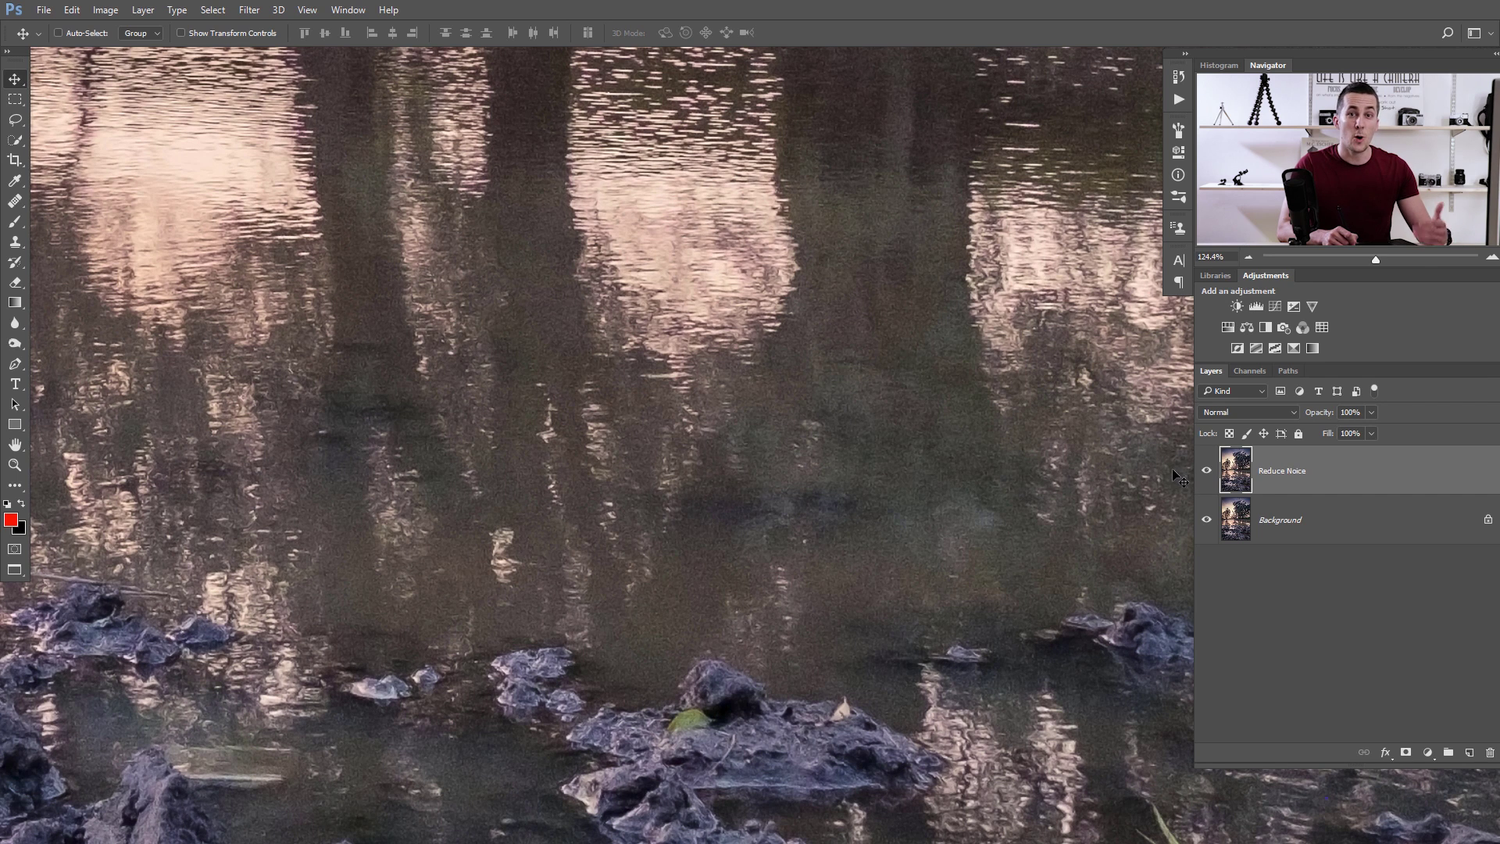
- Duplicate Background, move the copy above Reduce Noice, and name it 'Surface blur'
click(1238, 523)
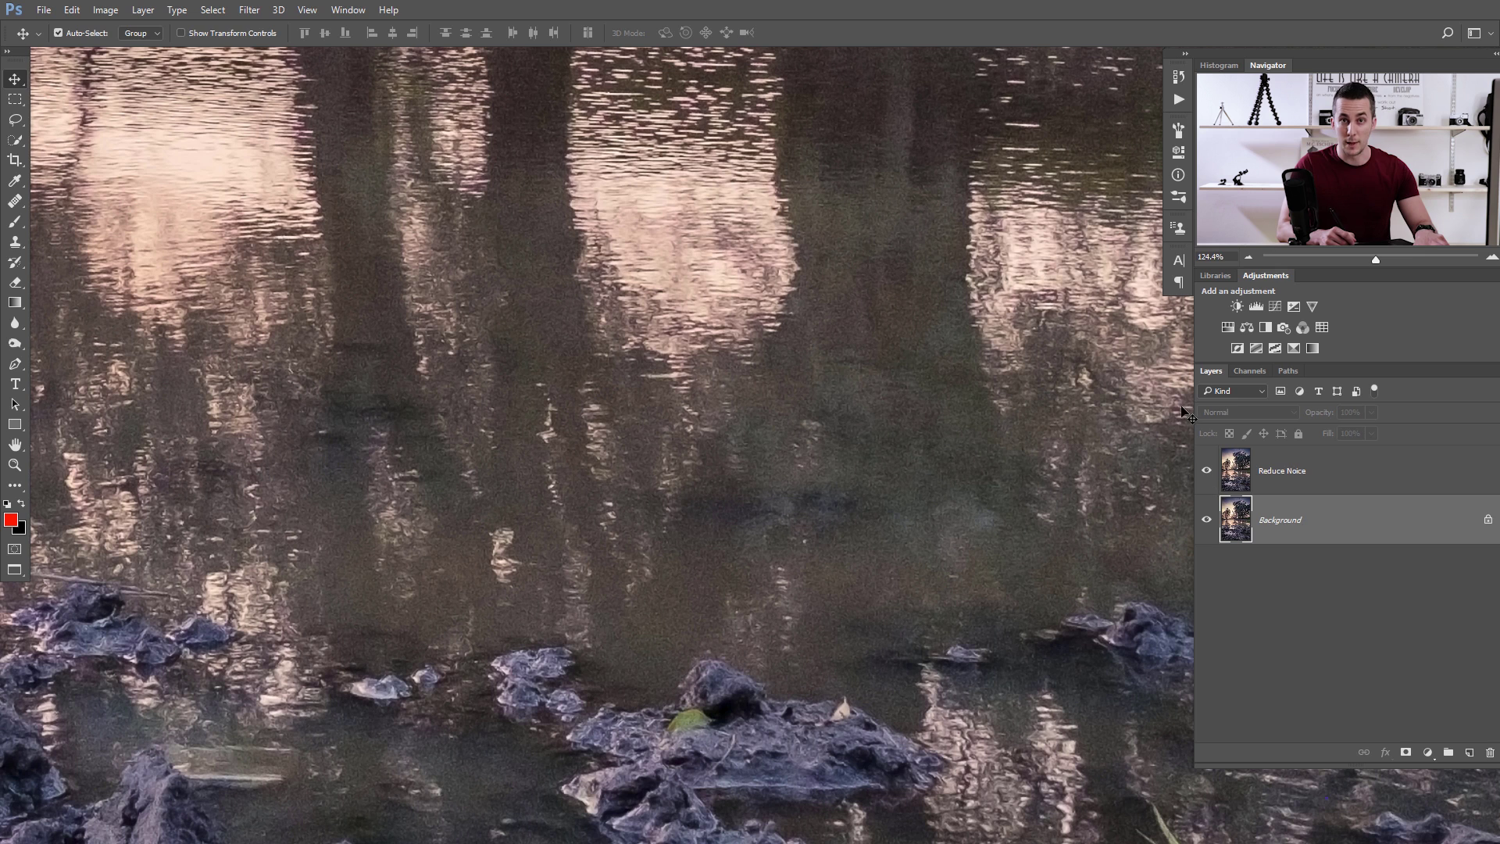
key(ctrl+j)
drag(1240, 528, 1249, 459)
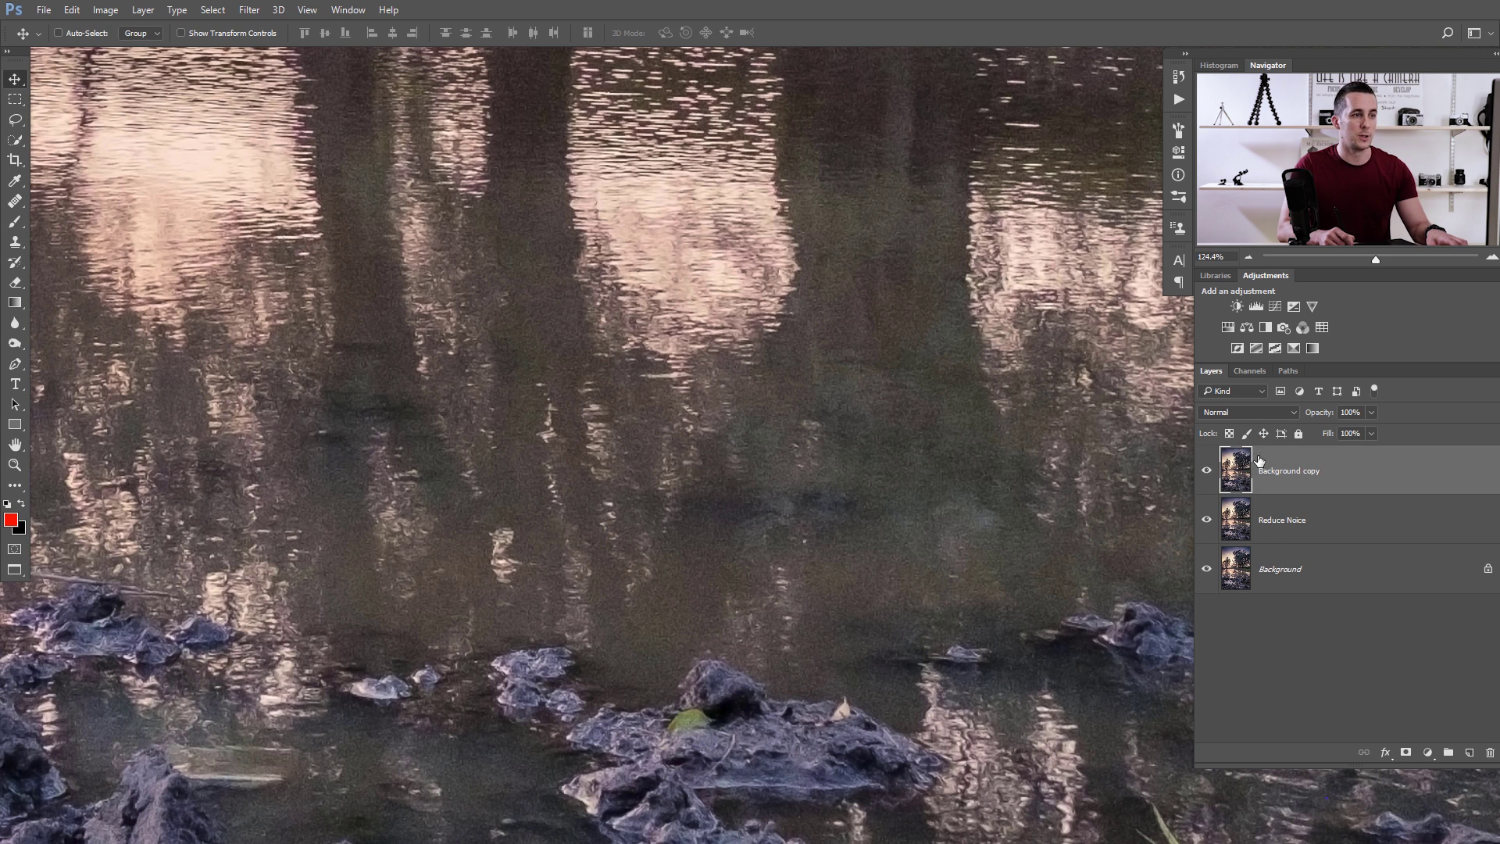
double_click(1281, 472)
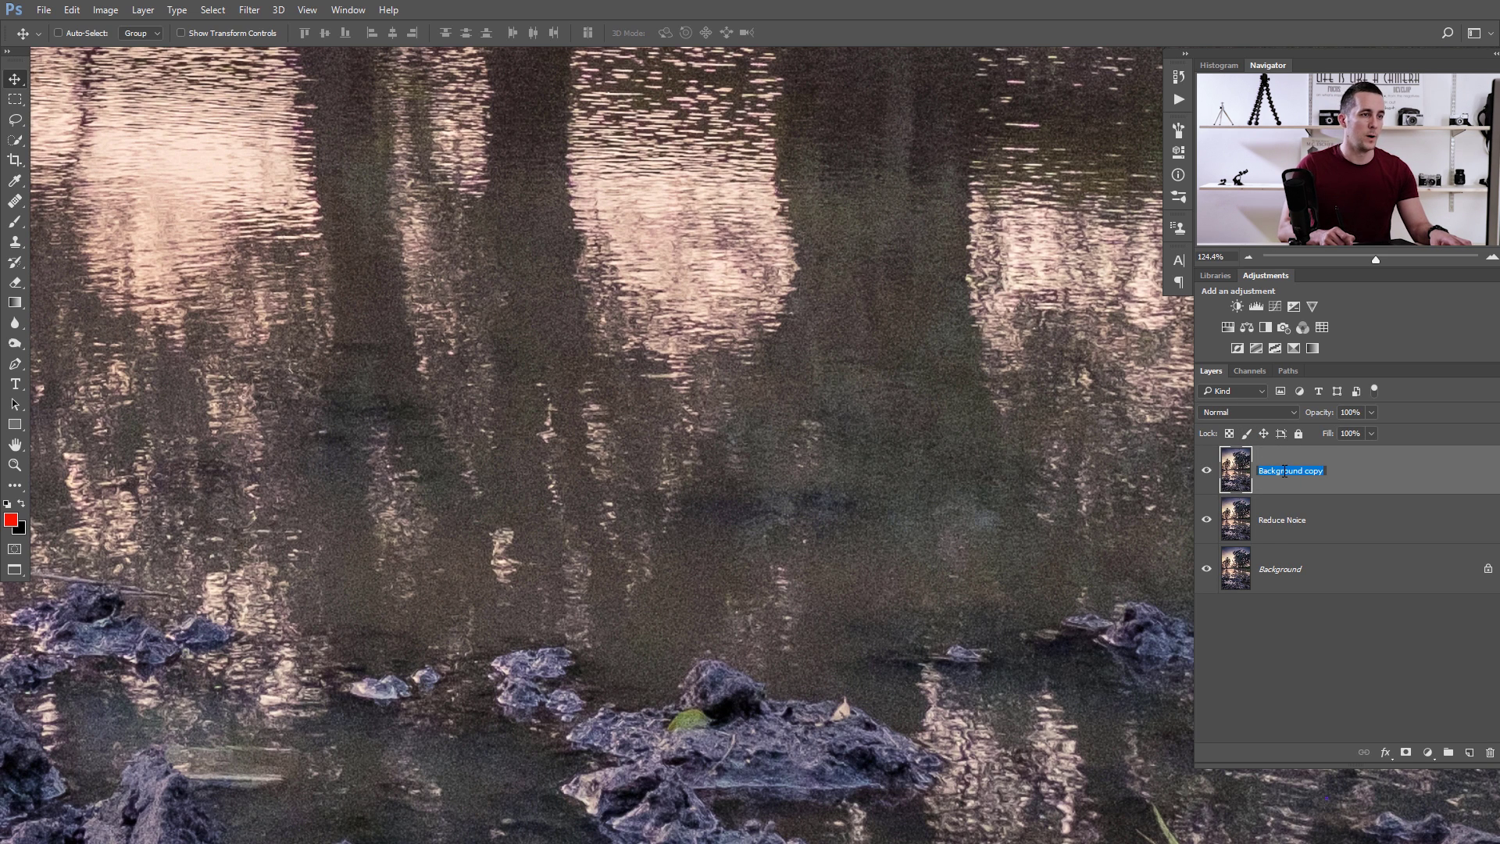
text(Su)
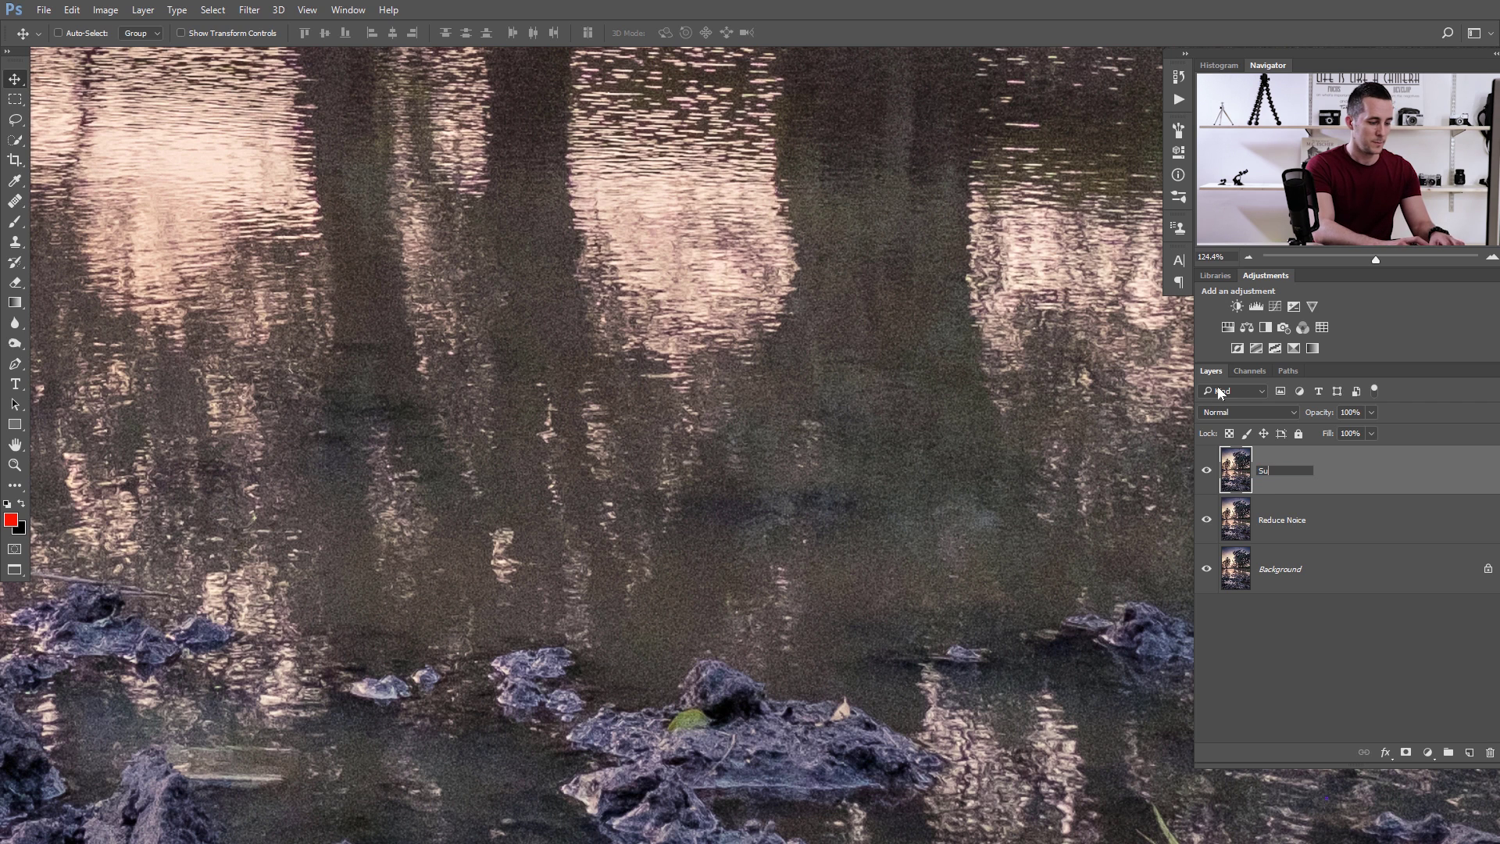
text(rface blur)
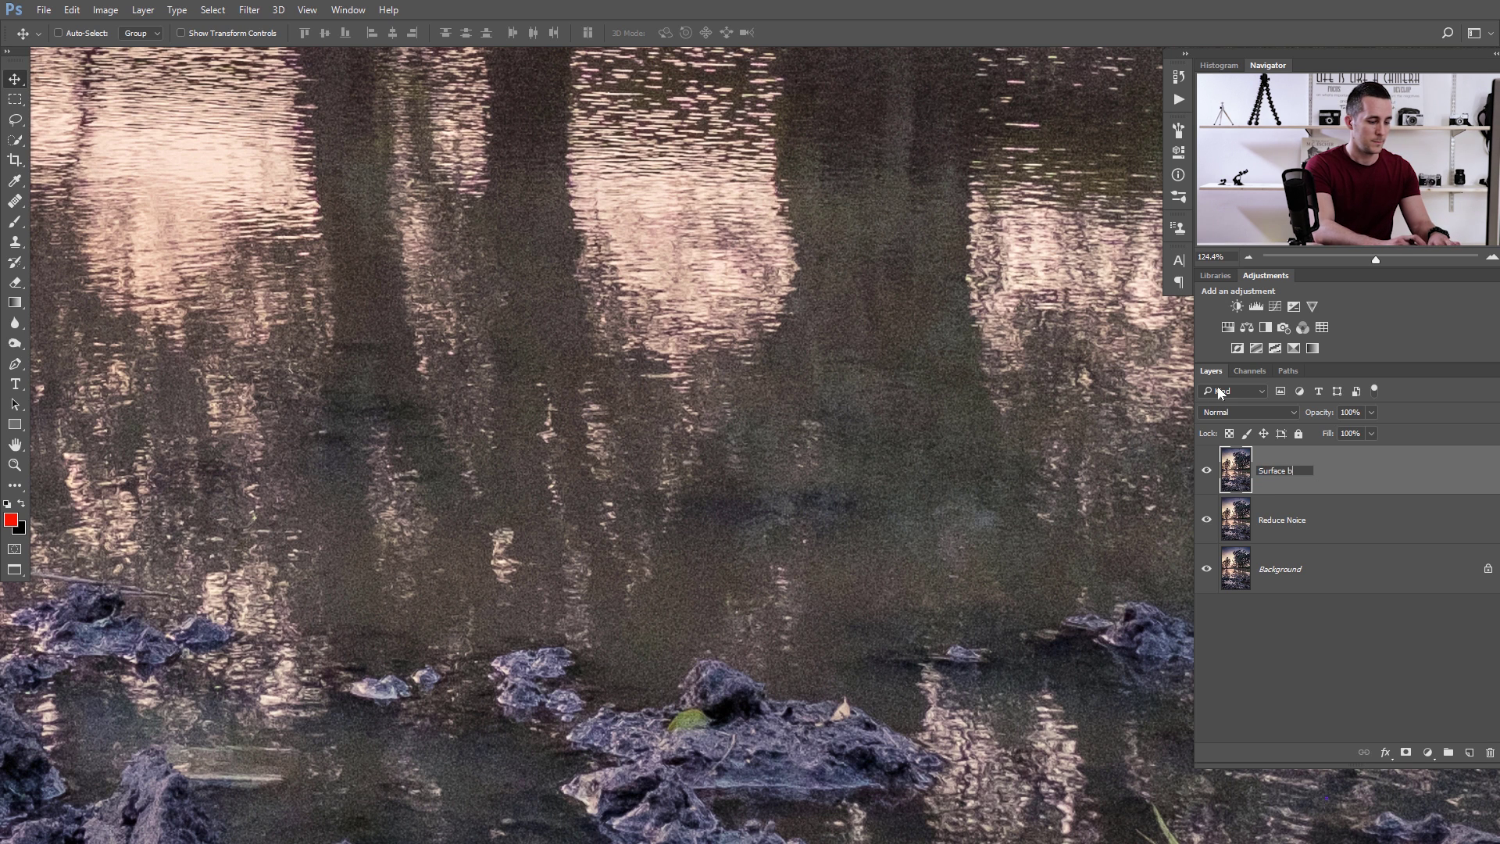
key(Return)
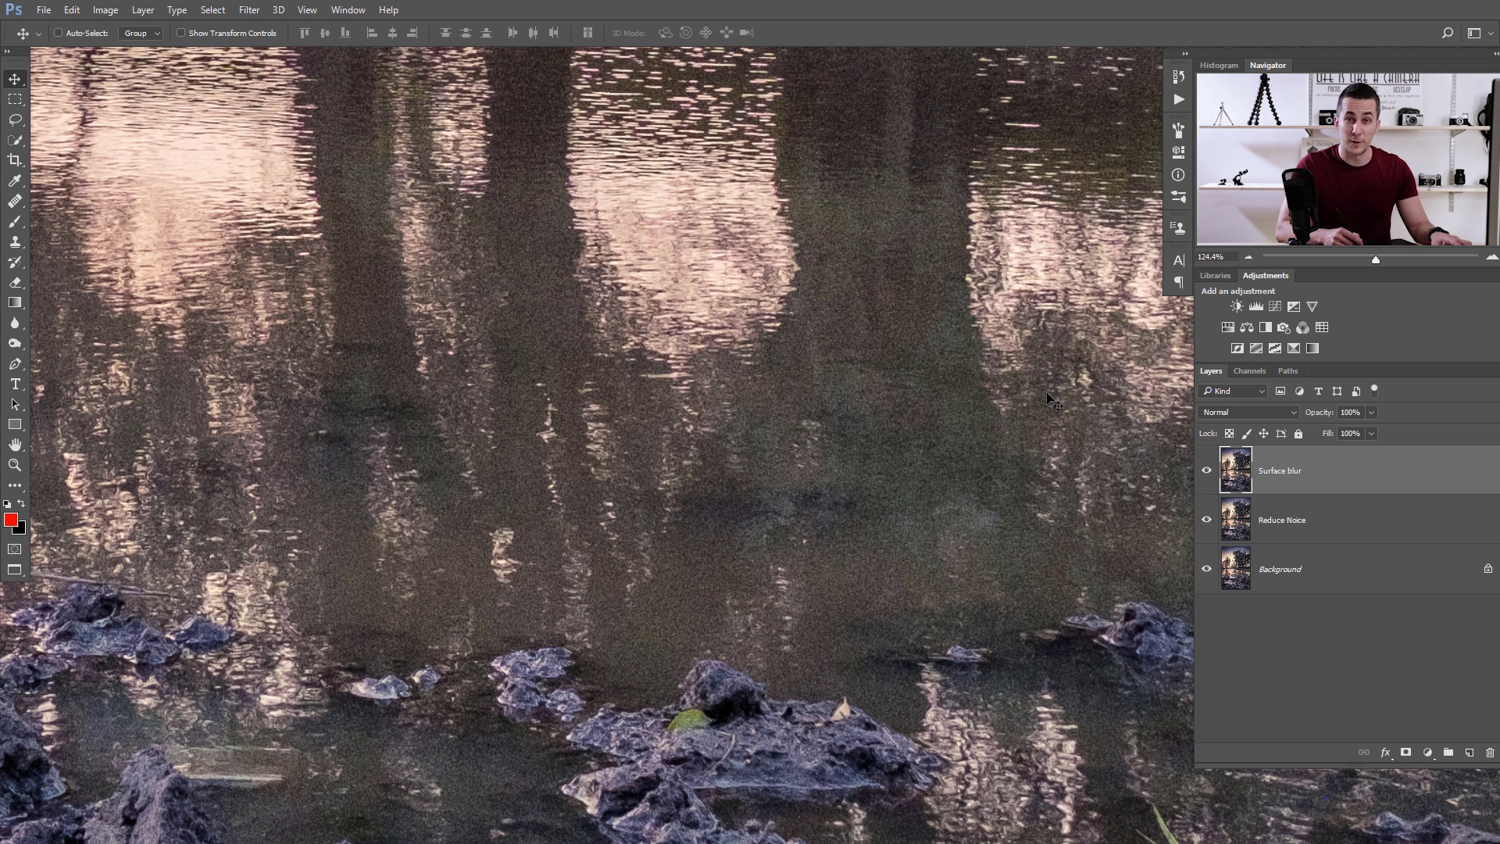
drag(731, 354, 978, 384)
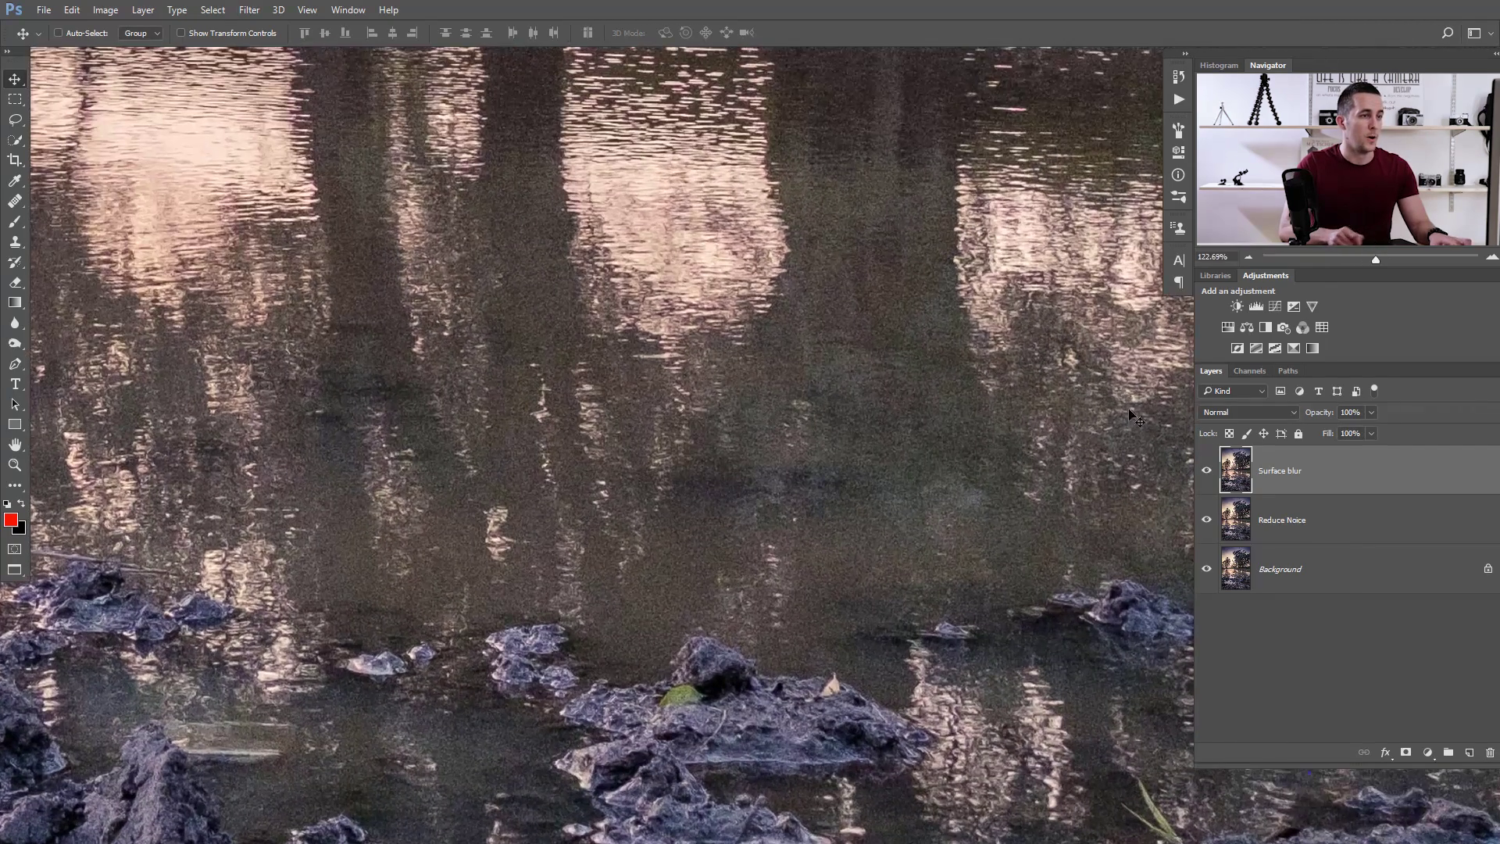
- Open Surface Blur and set Radius 10 pixels and Threshold 16 levels
click(249, 9)
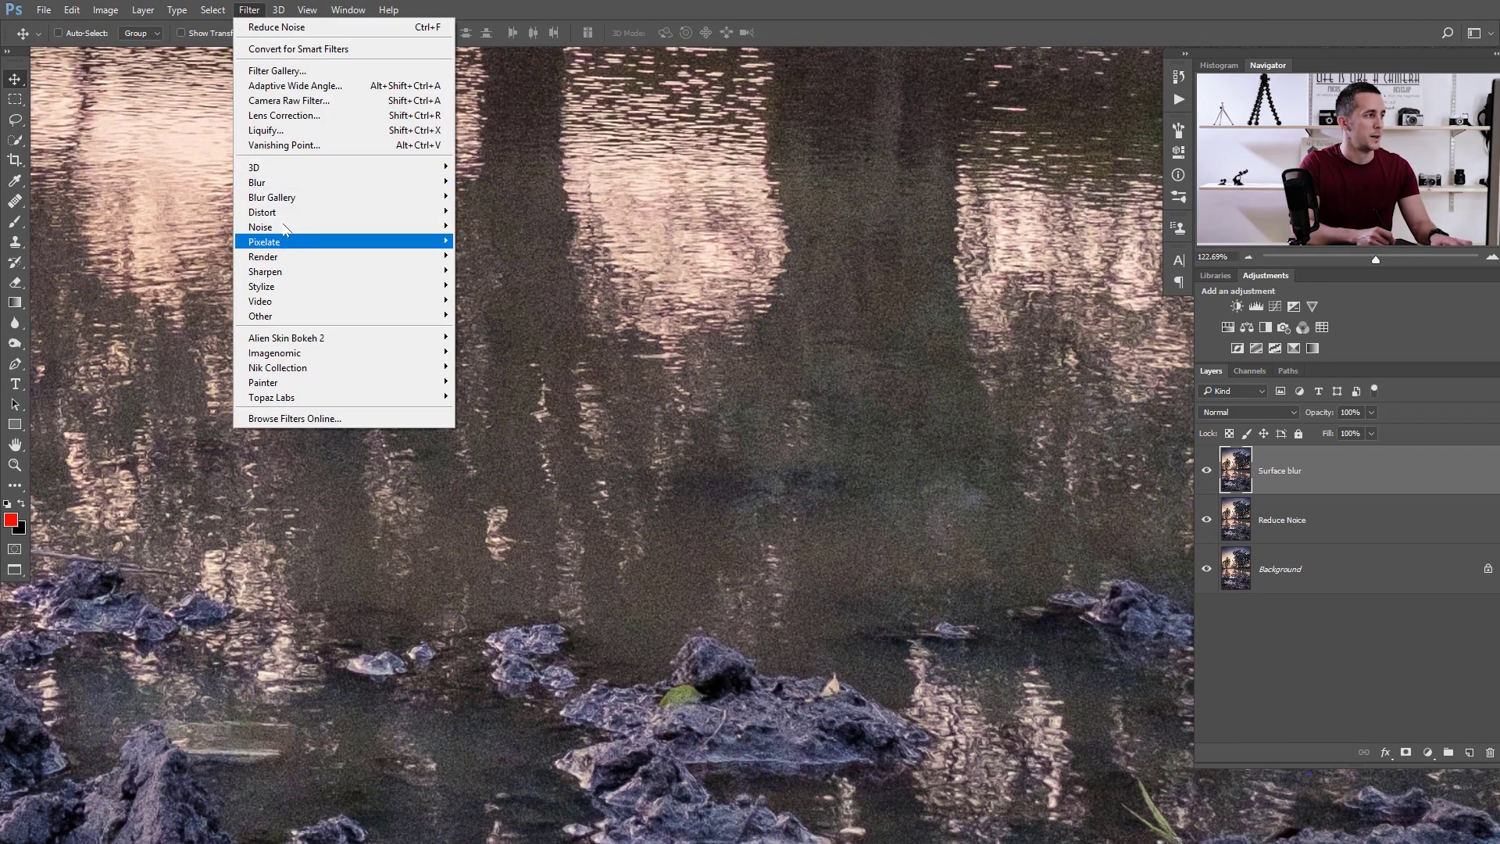
mouse_move(286, 188)
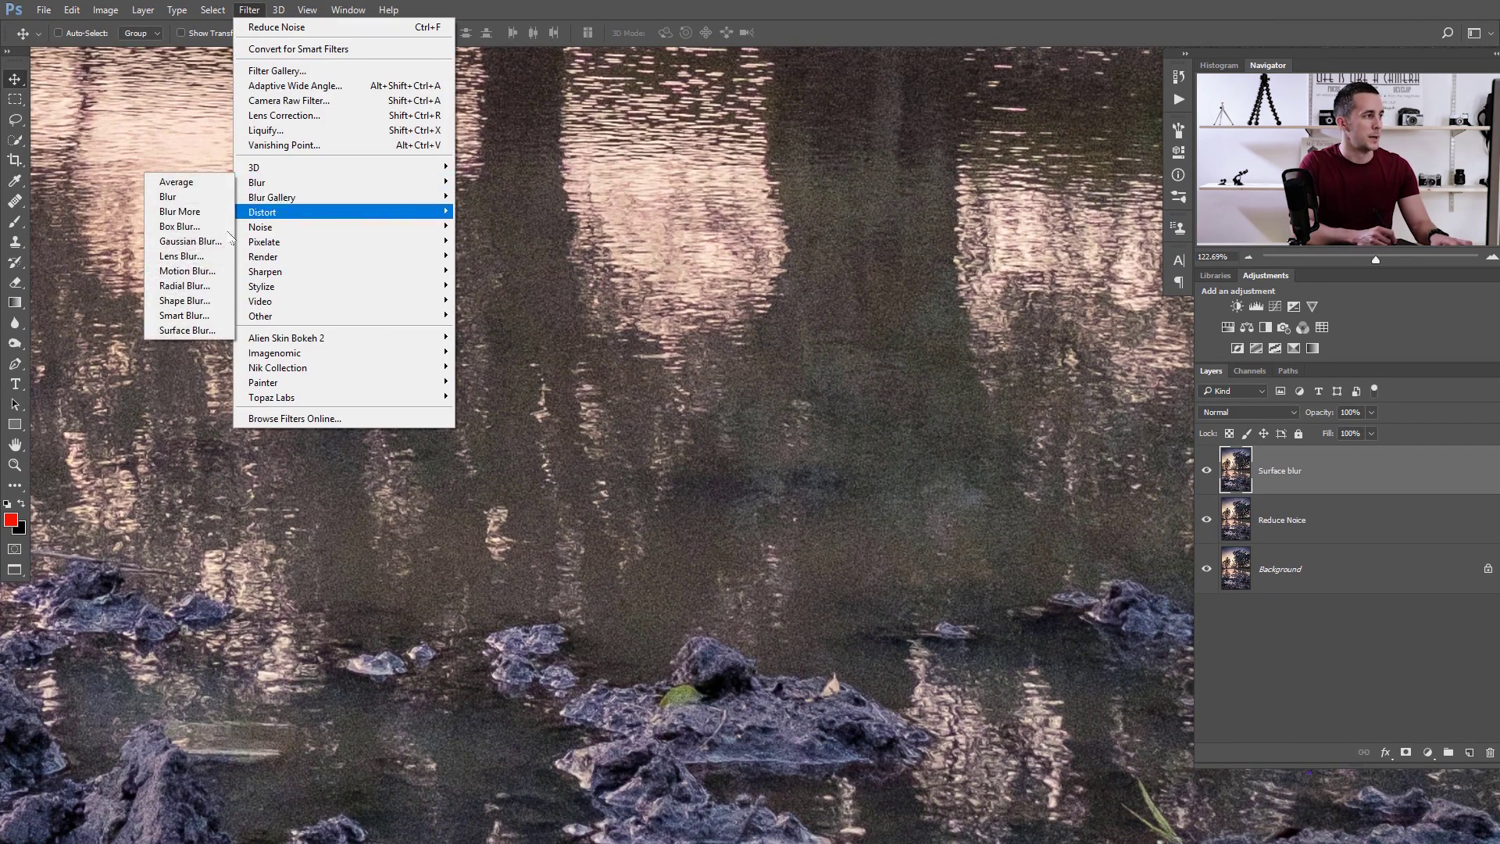
click(197, 333)
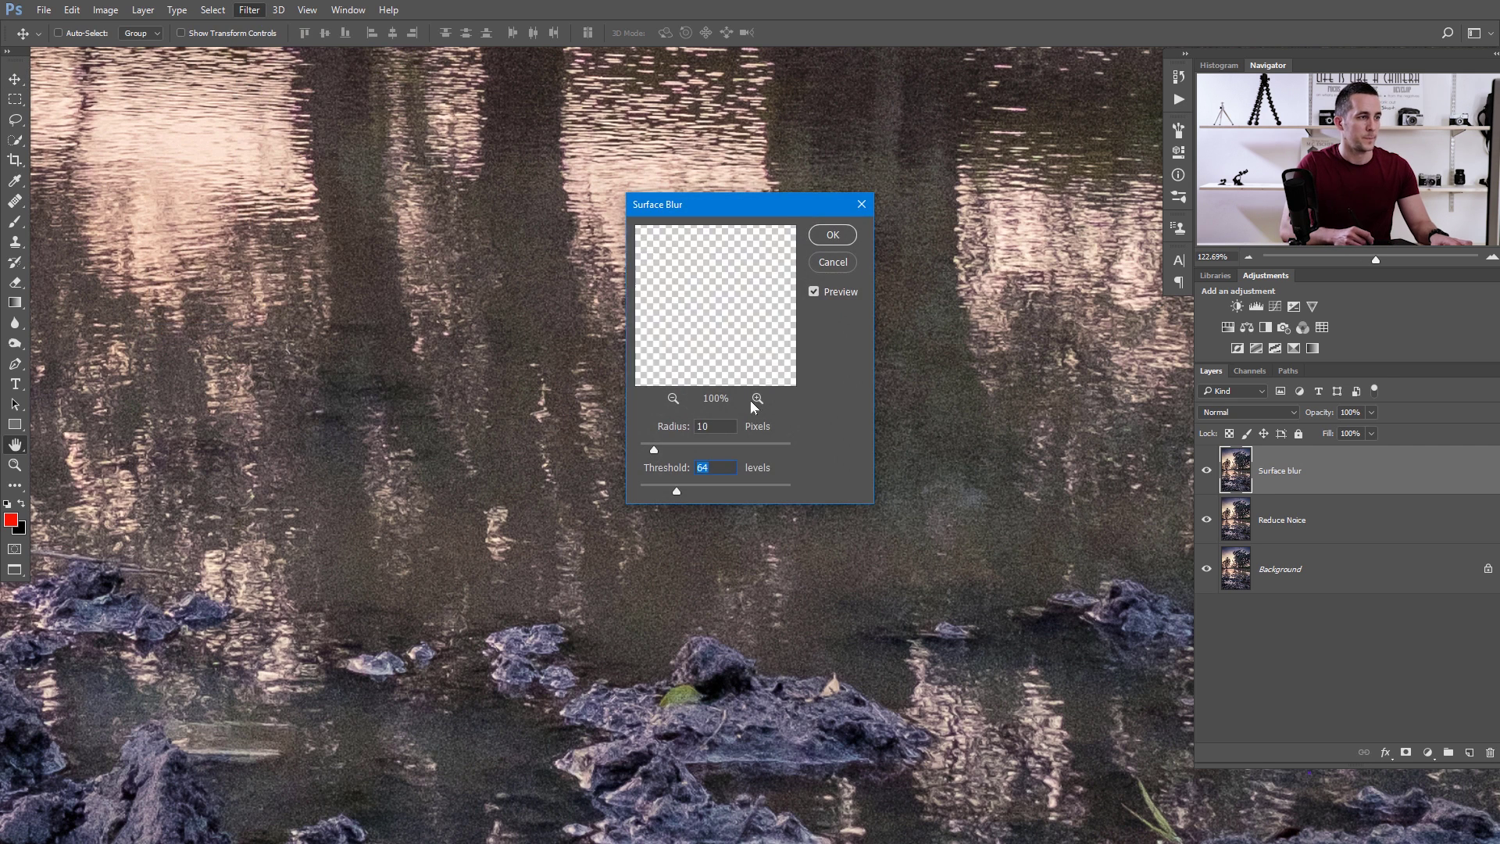
drag(755, 204, 981, 233)
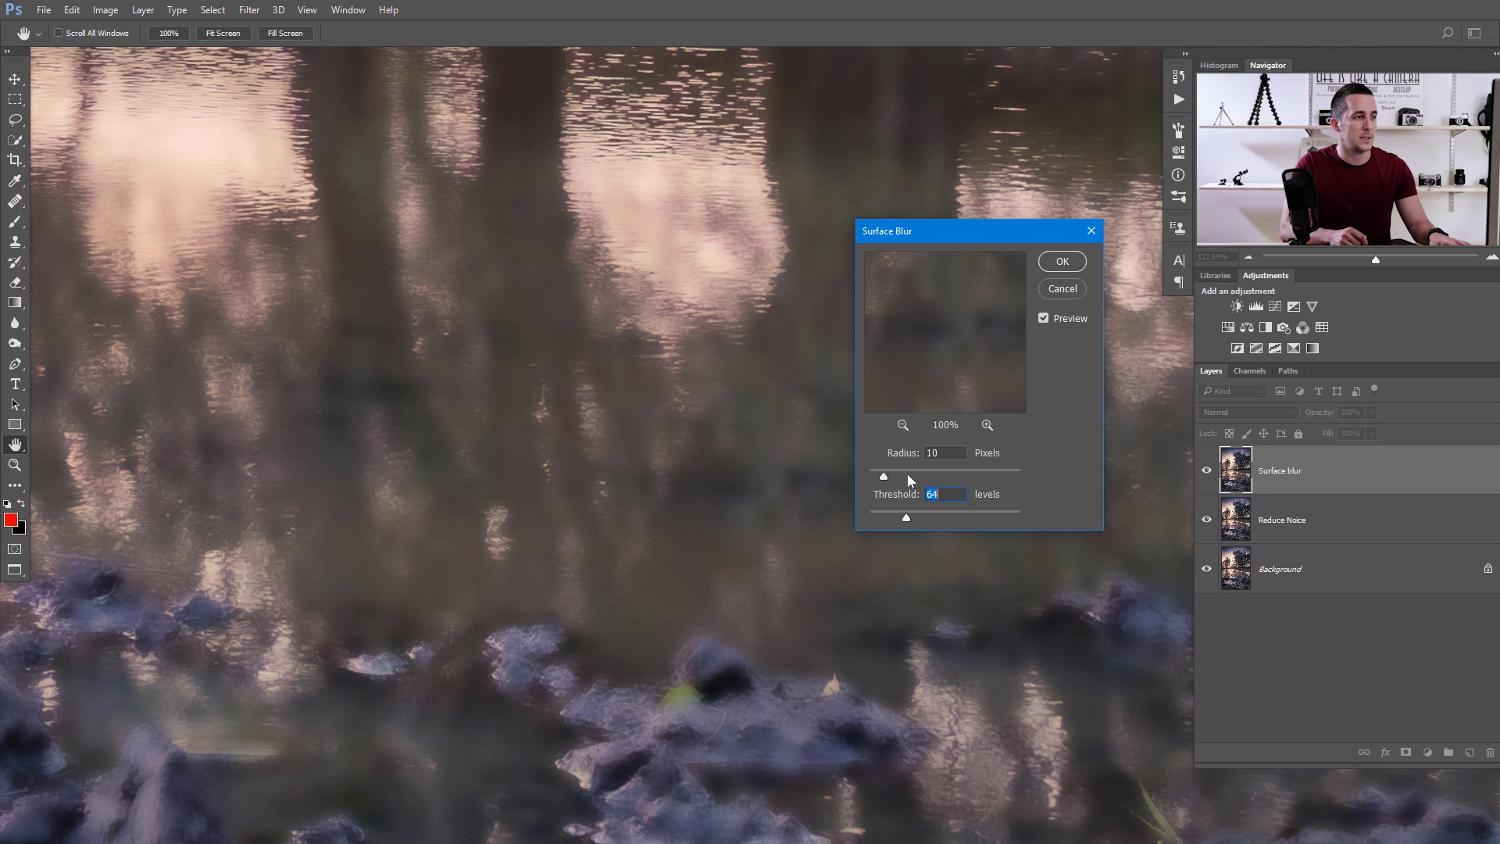
drag(894, 522, 879, 522)
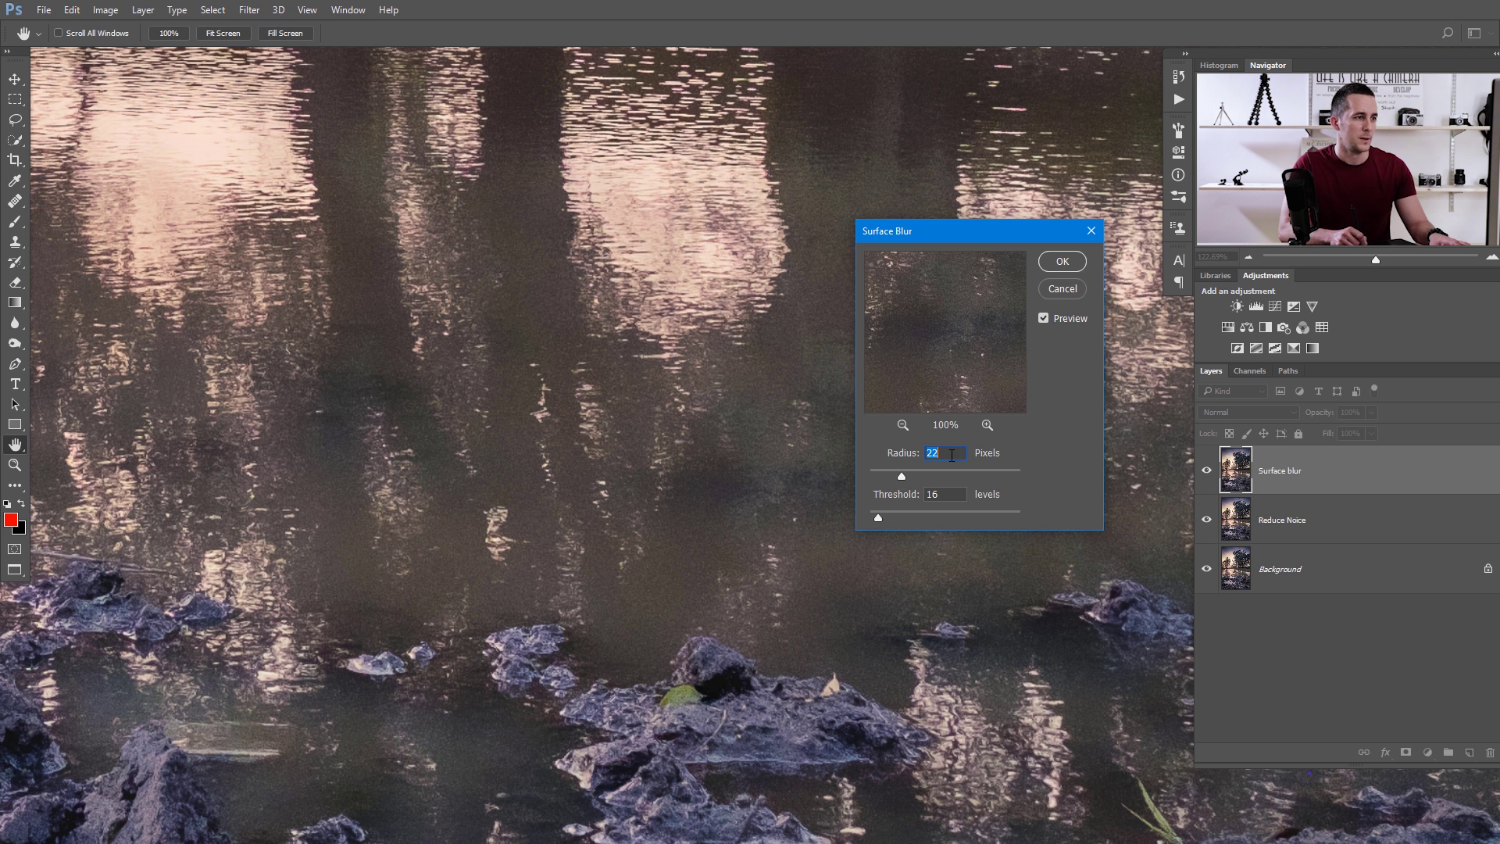
text(10)
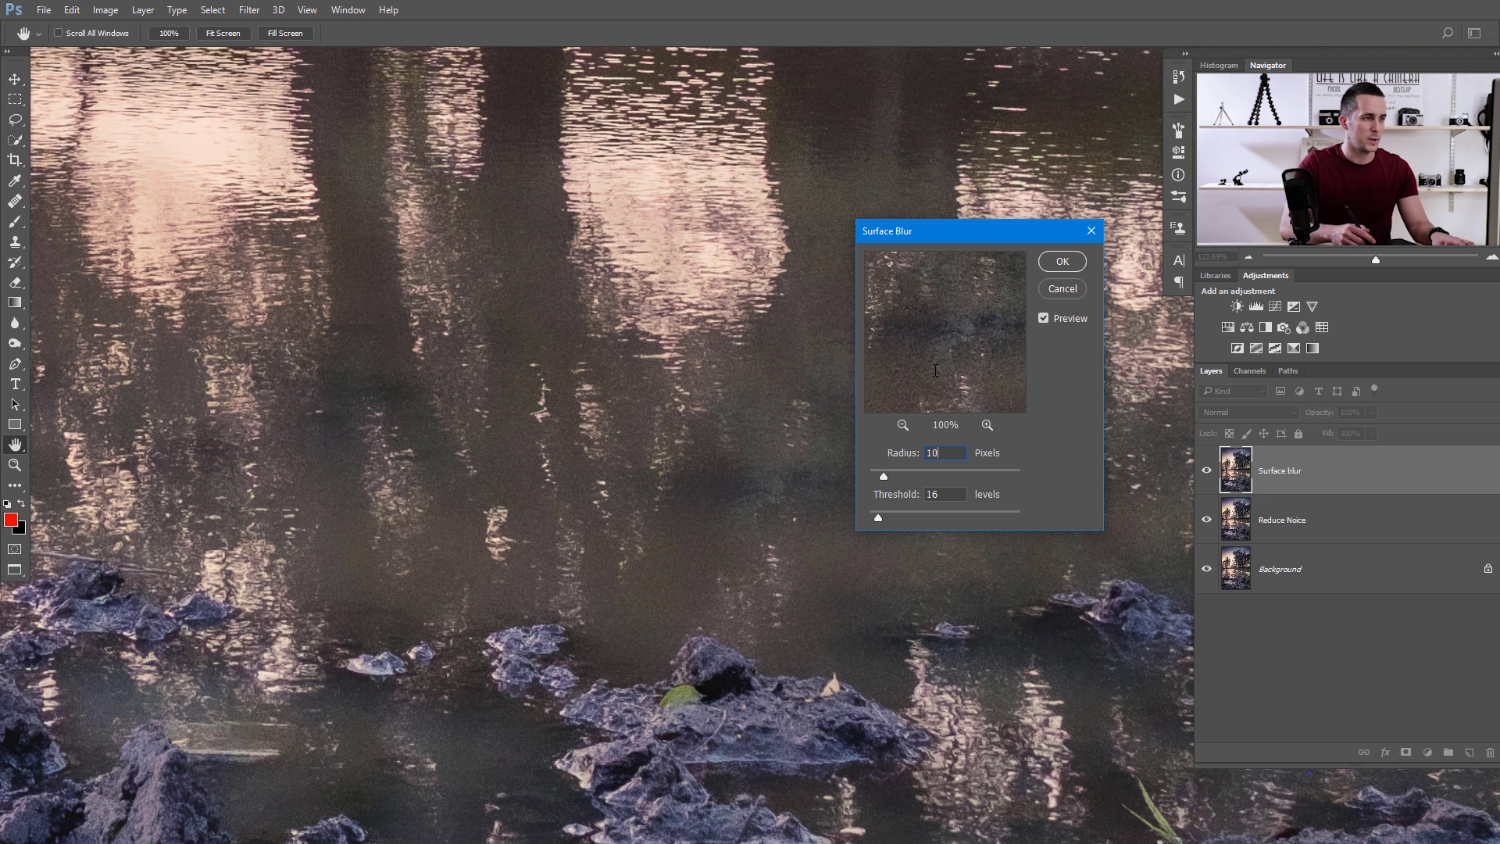
drag(879, 518, 875, 519)
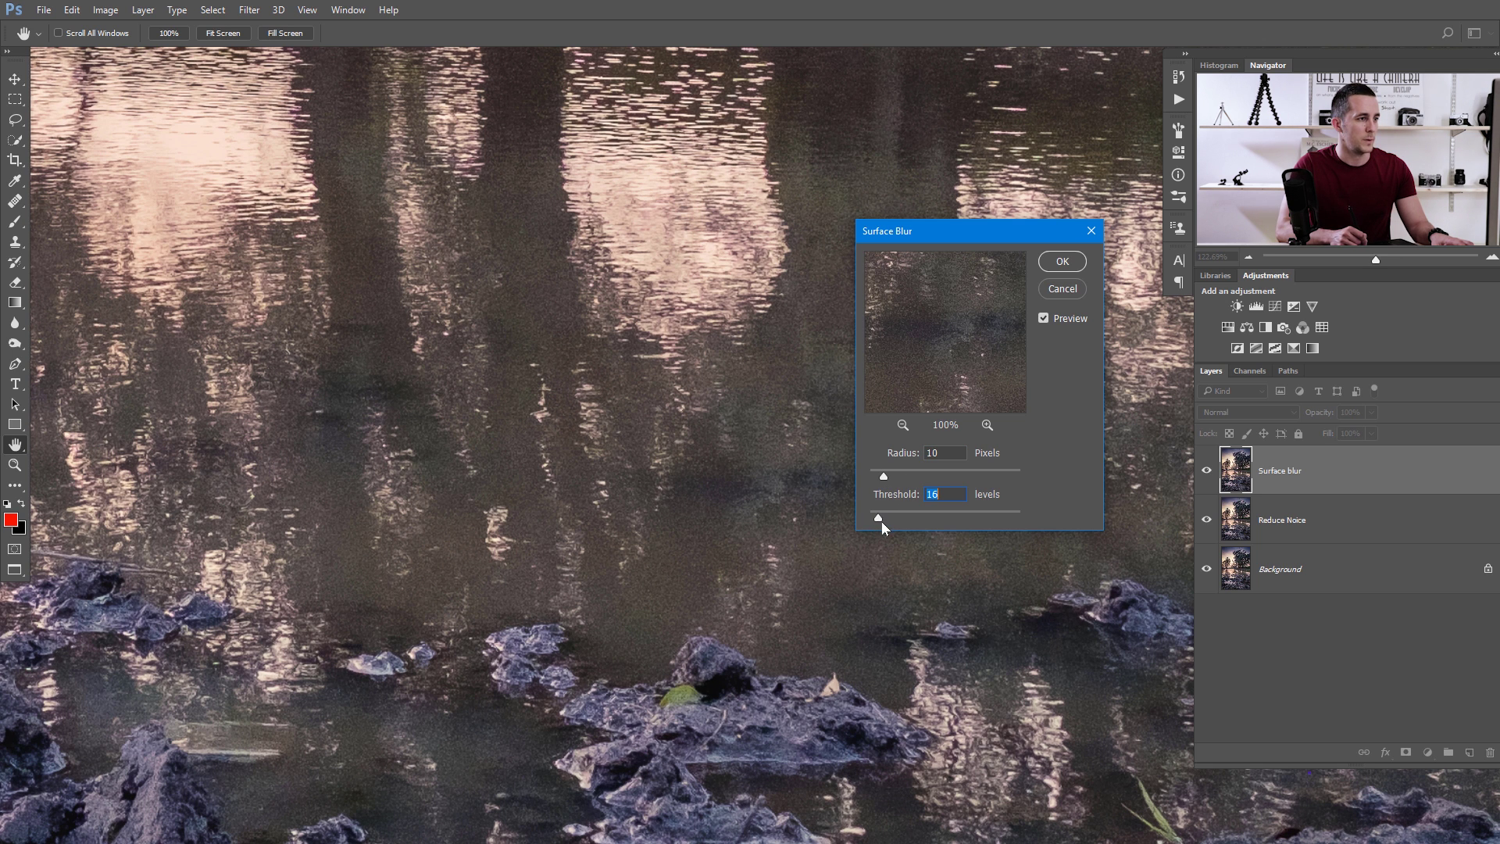
- Toggle the Surface Blur preview on and off to compare the foreground rocks with the original
click(1043, 318)
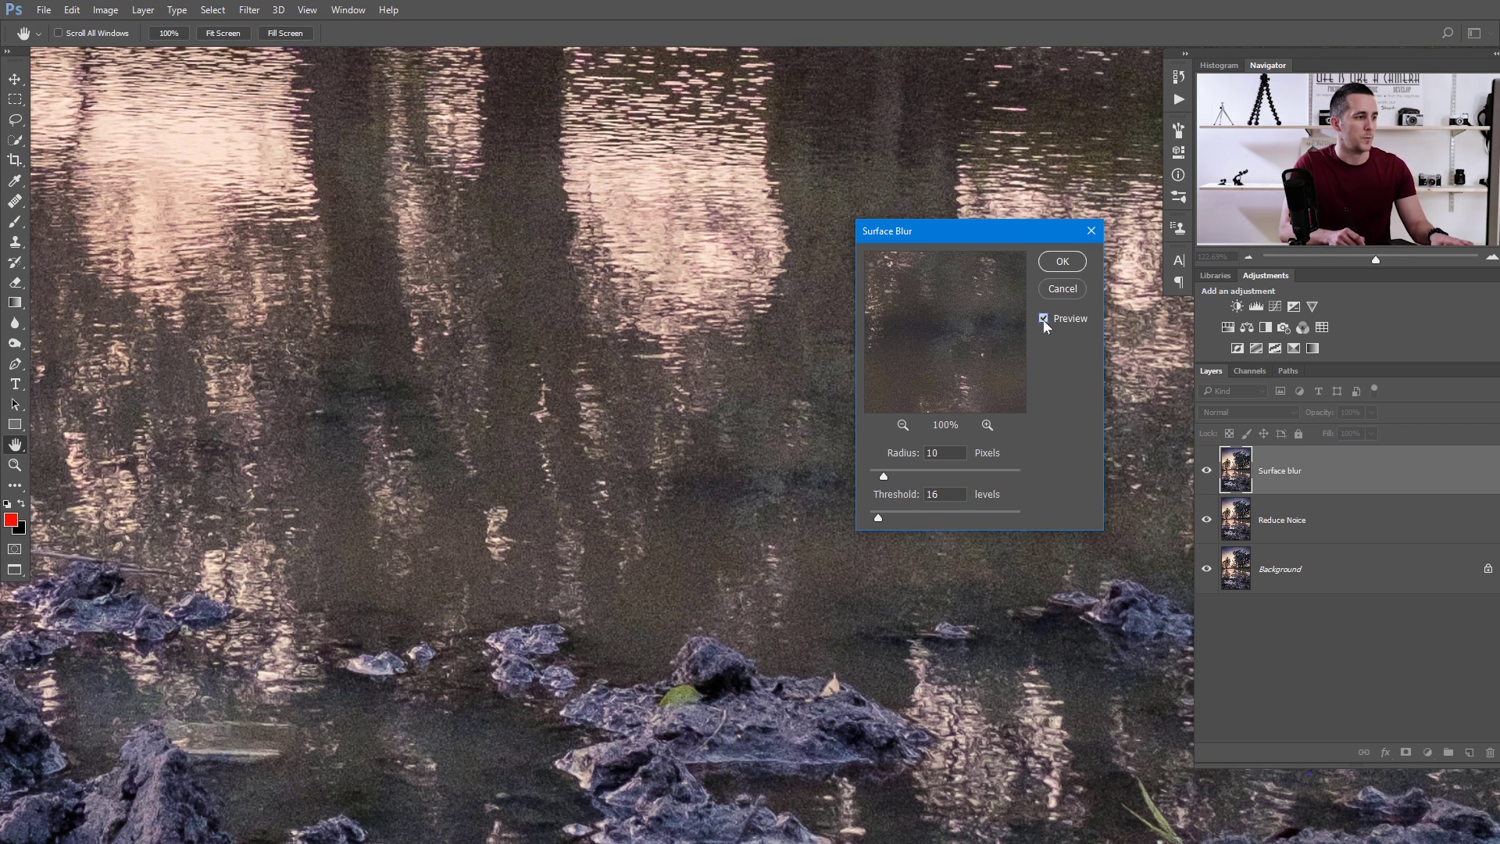
click(884, 478)
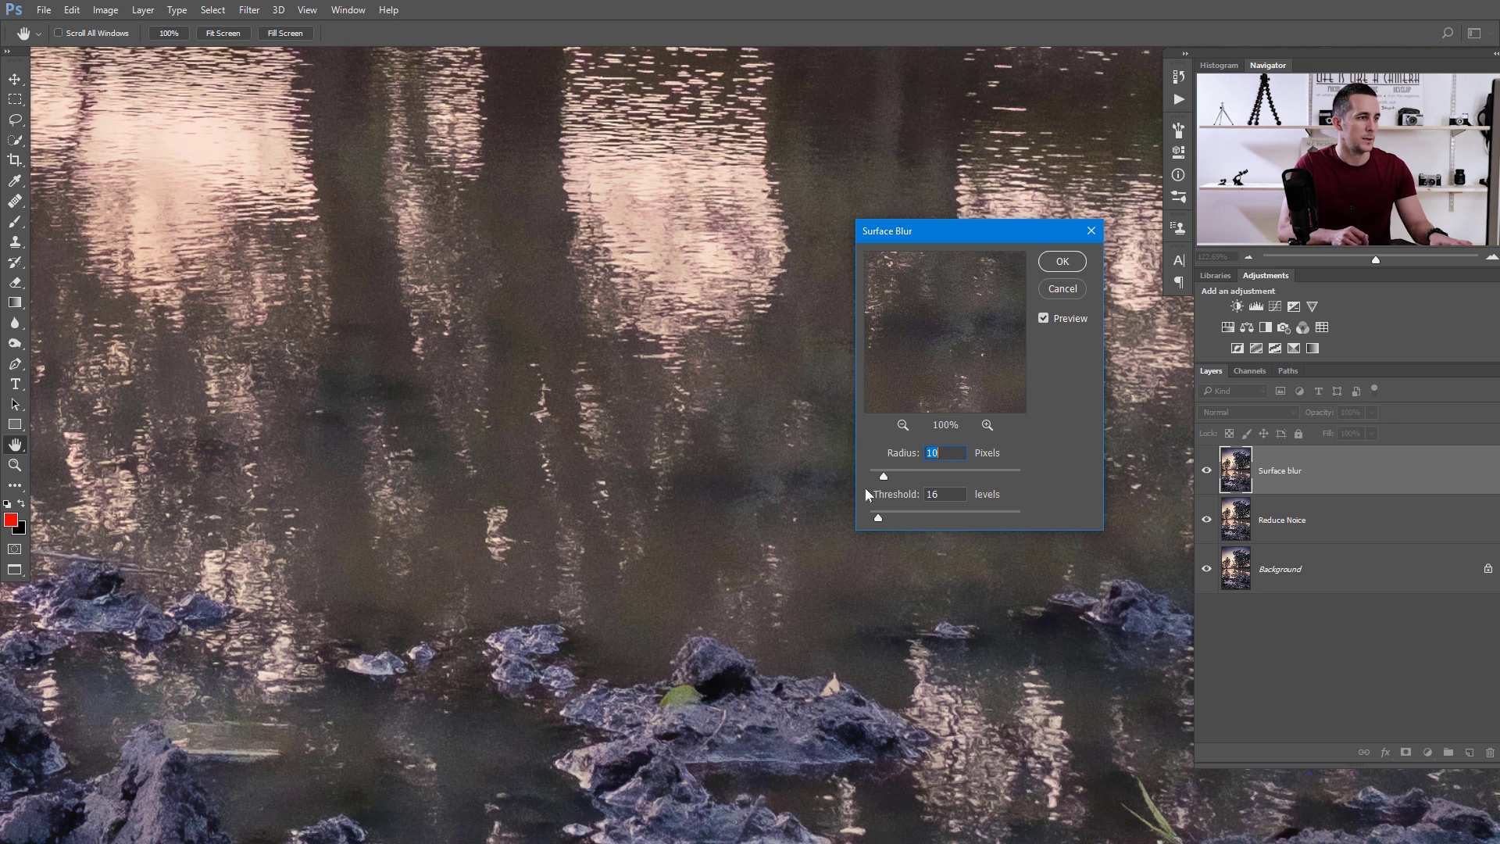
scroll(670, 526, left, 5)
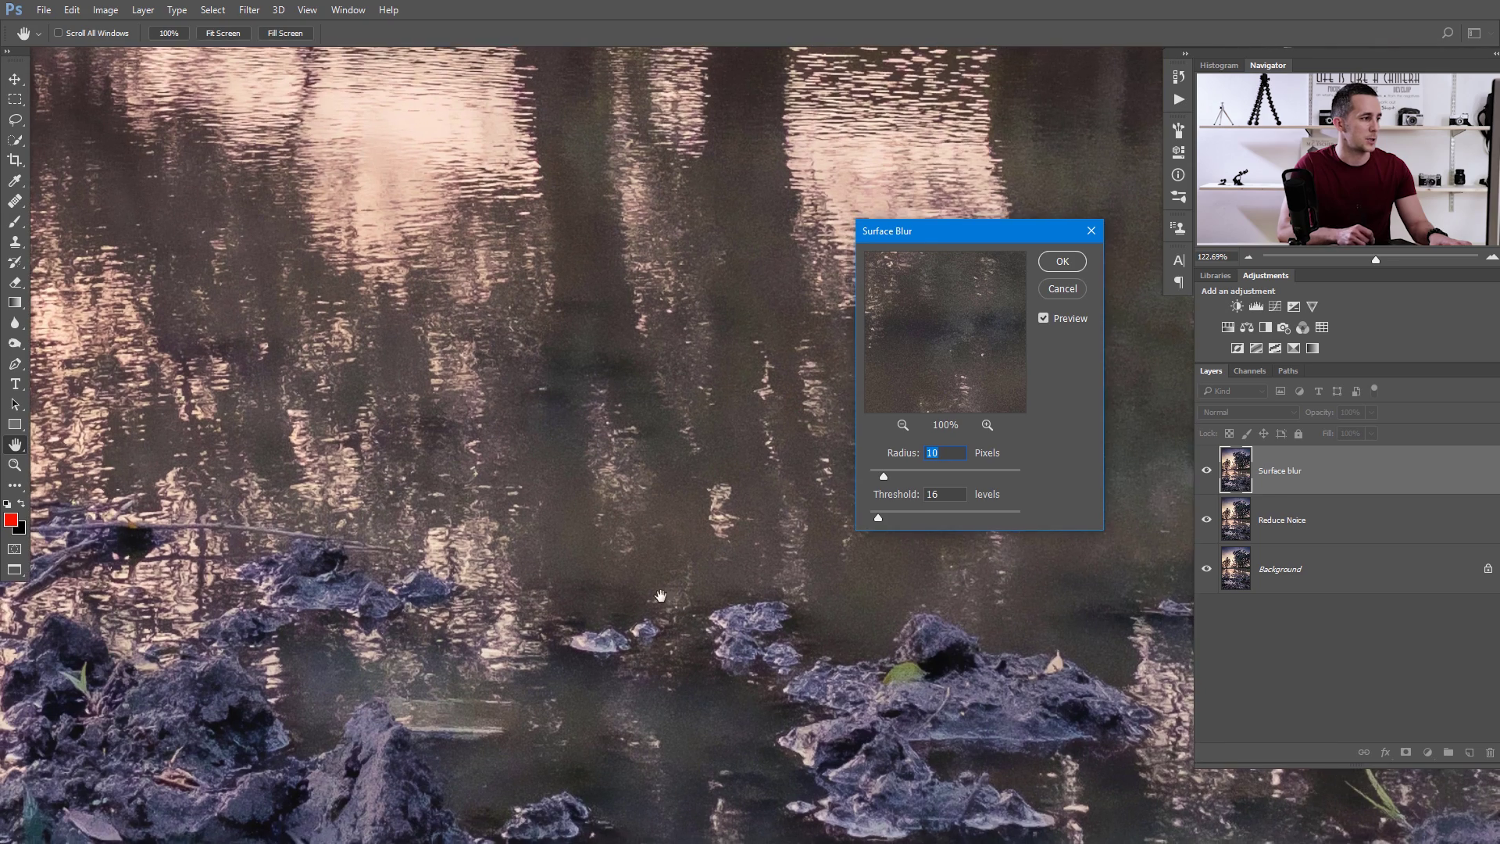
drag(660, 596, 795, 515)
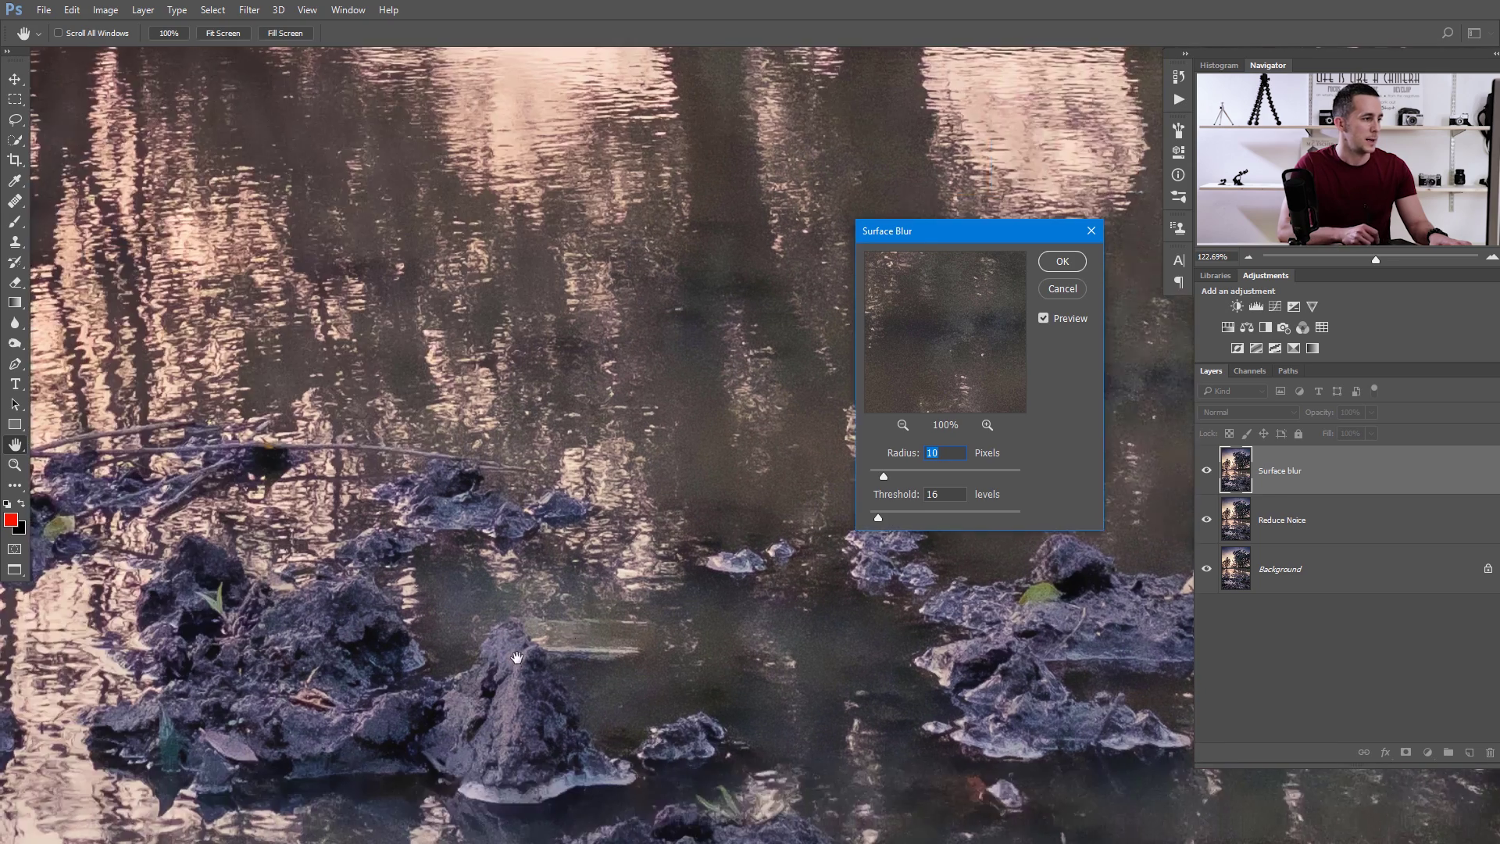
click(1044, 318)
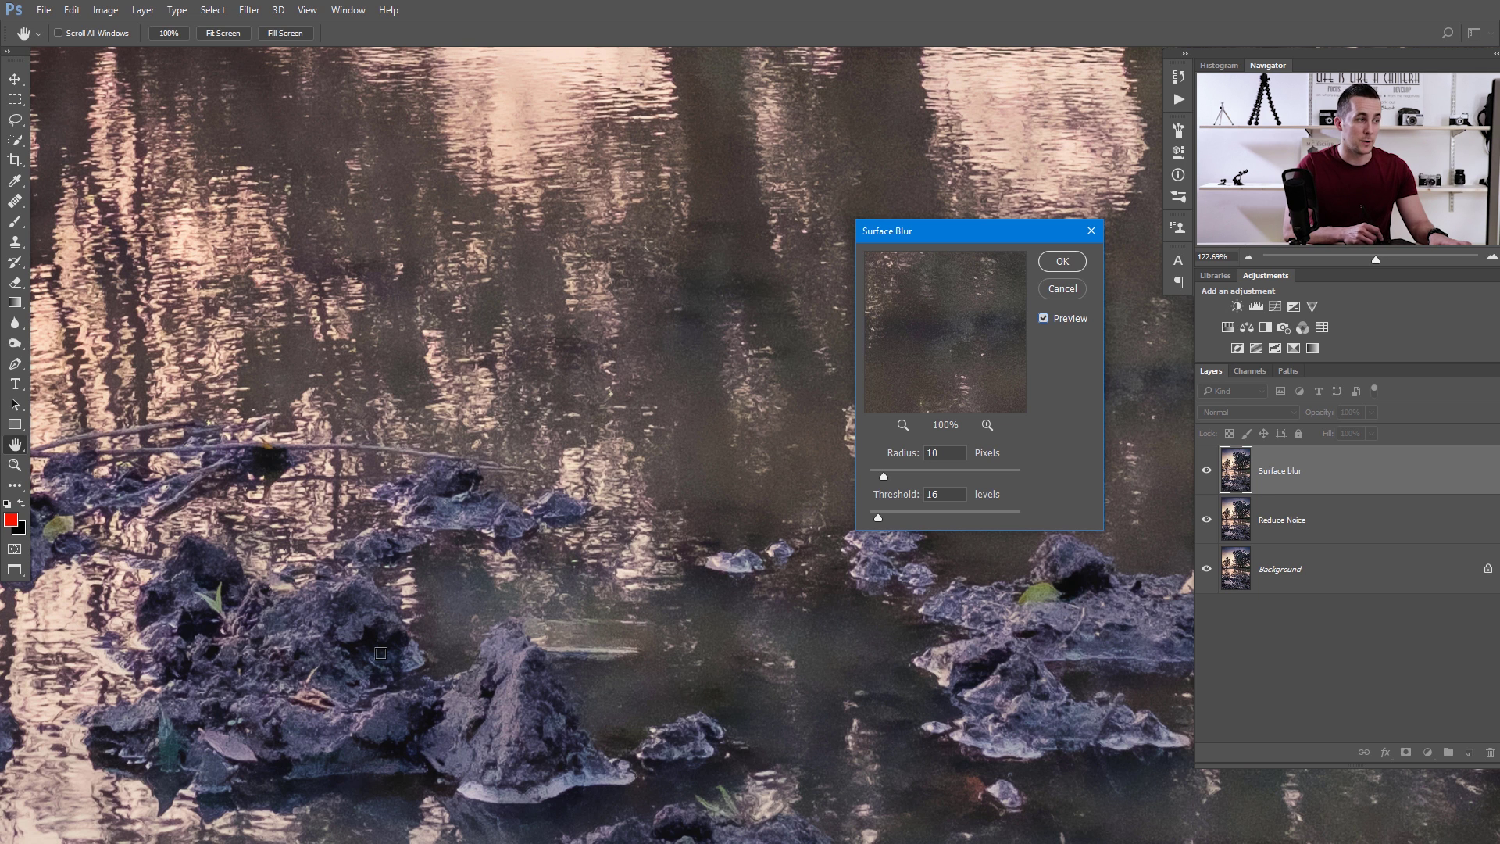
click(1046, 319)
click(1045, 318)
click(1045, 320)
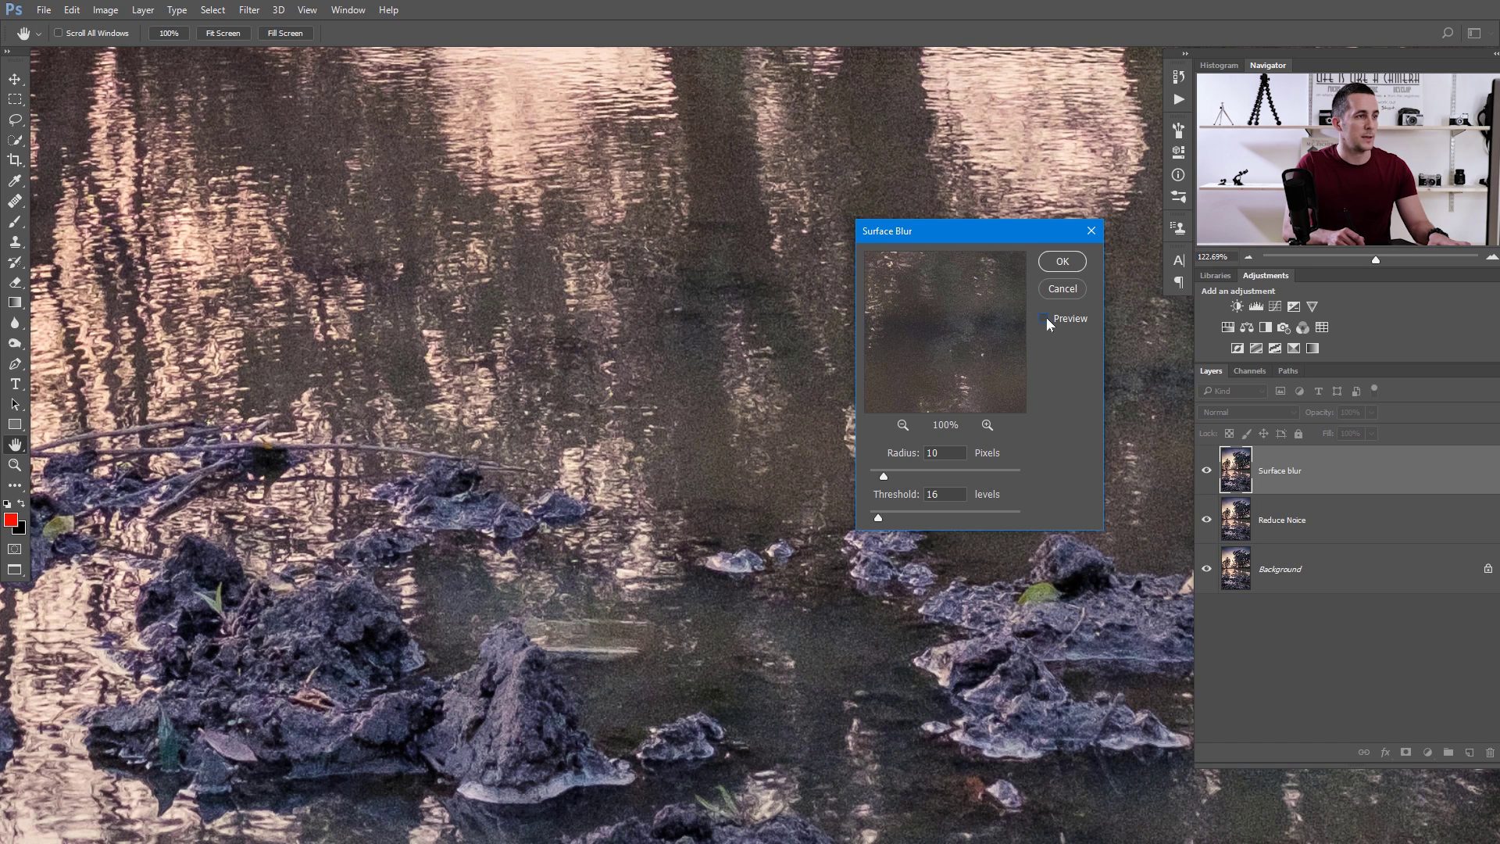
click(1065, 266)
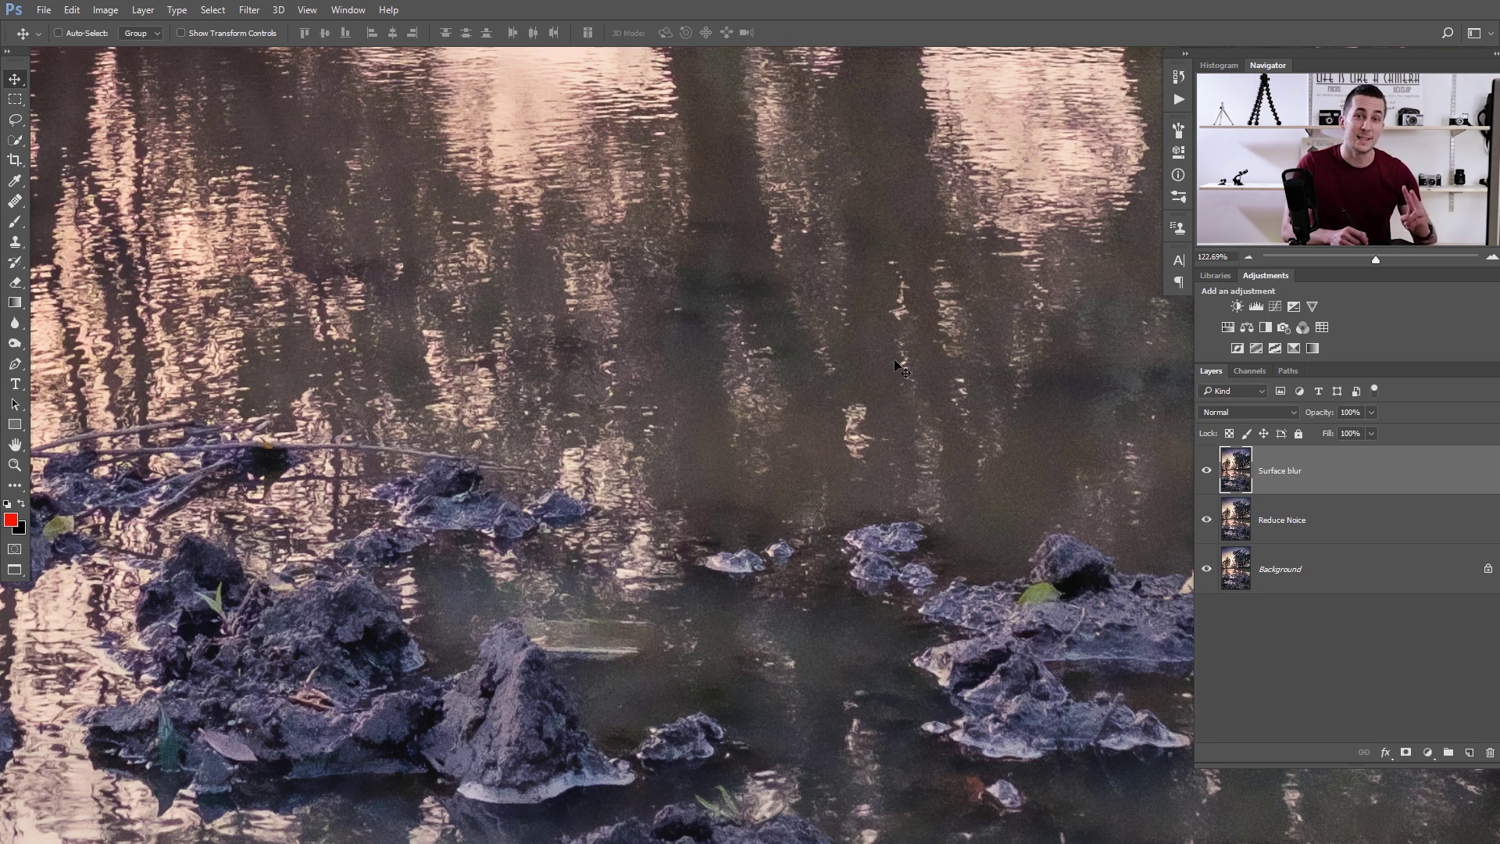
drag(811, 393, 888, 435)
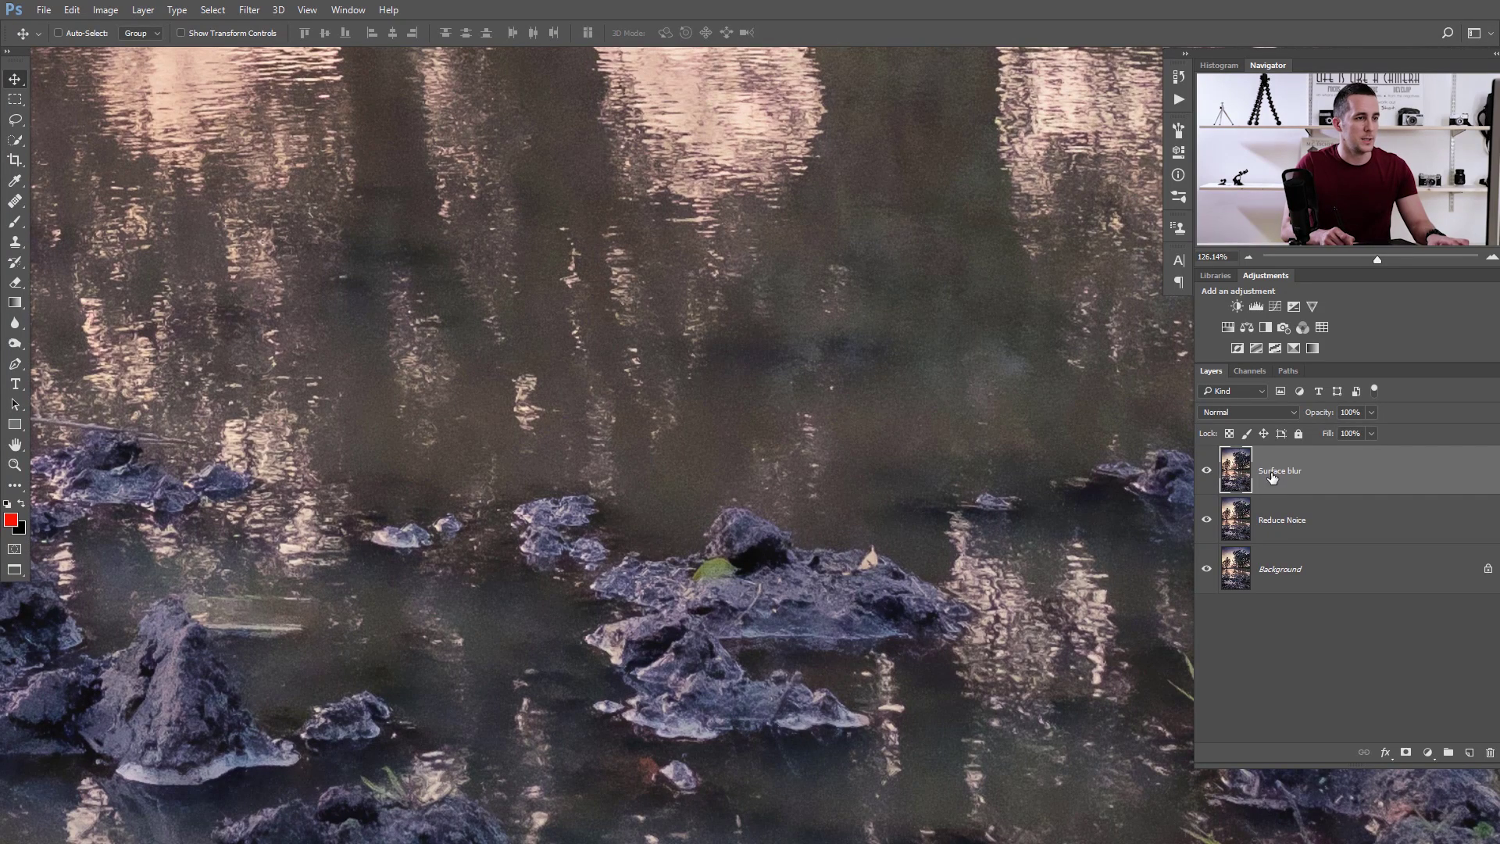
click(1206, 472)
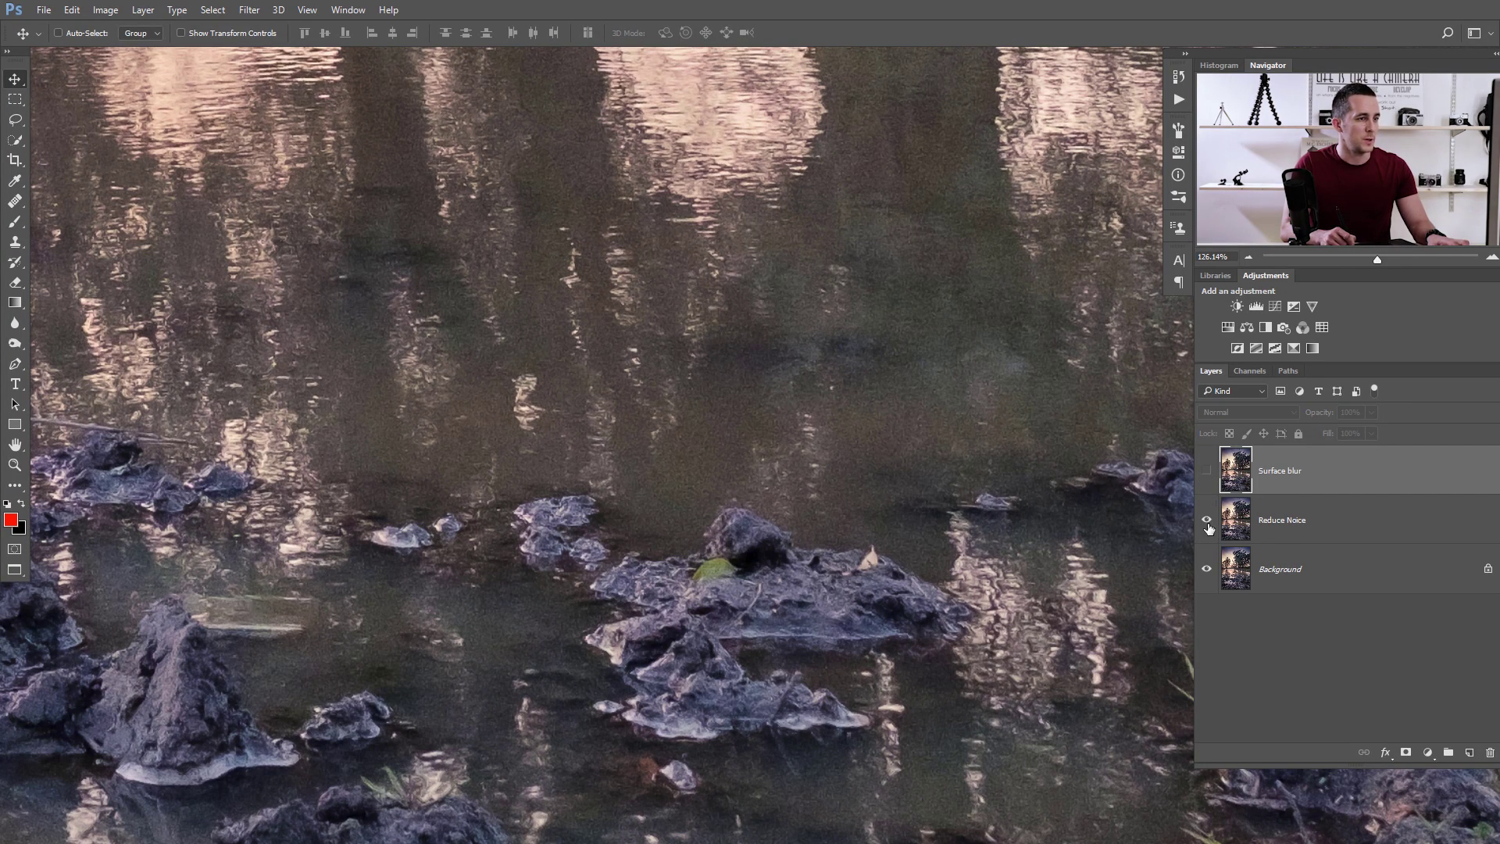
click(1207, 473)
click(1207, 475)
click(1208, 475)
click(1207, 474)
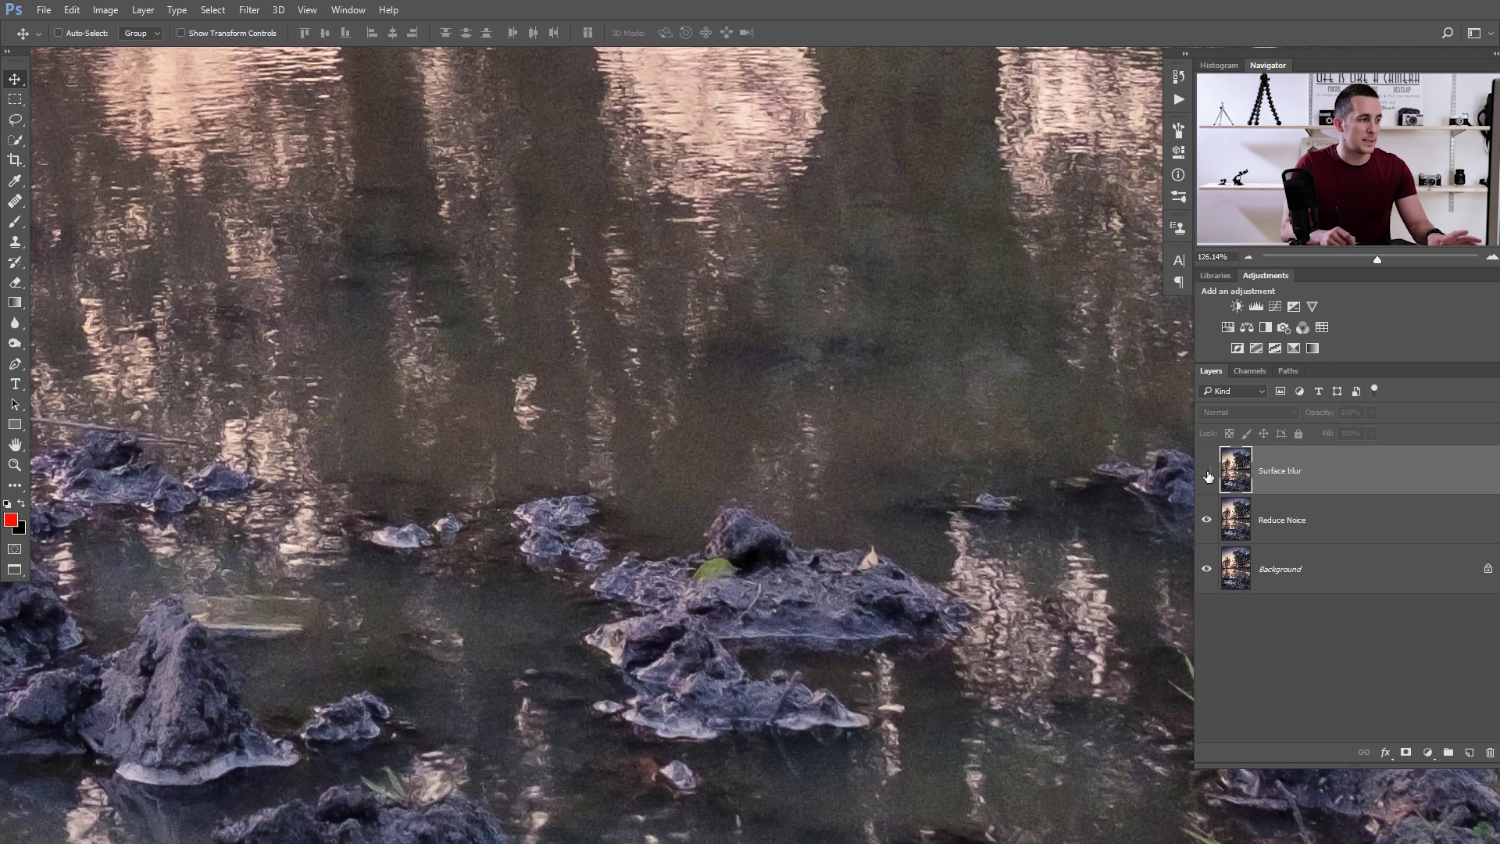
click(1208, 475)
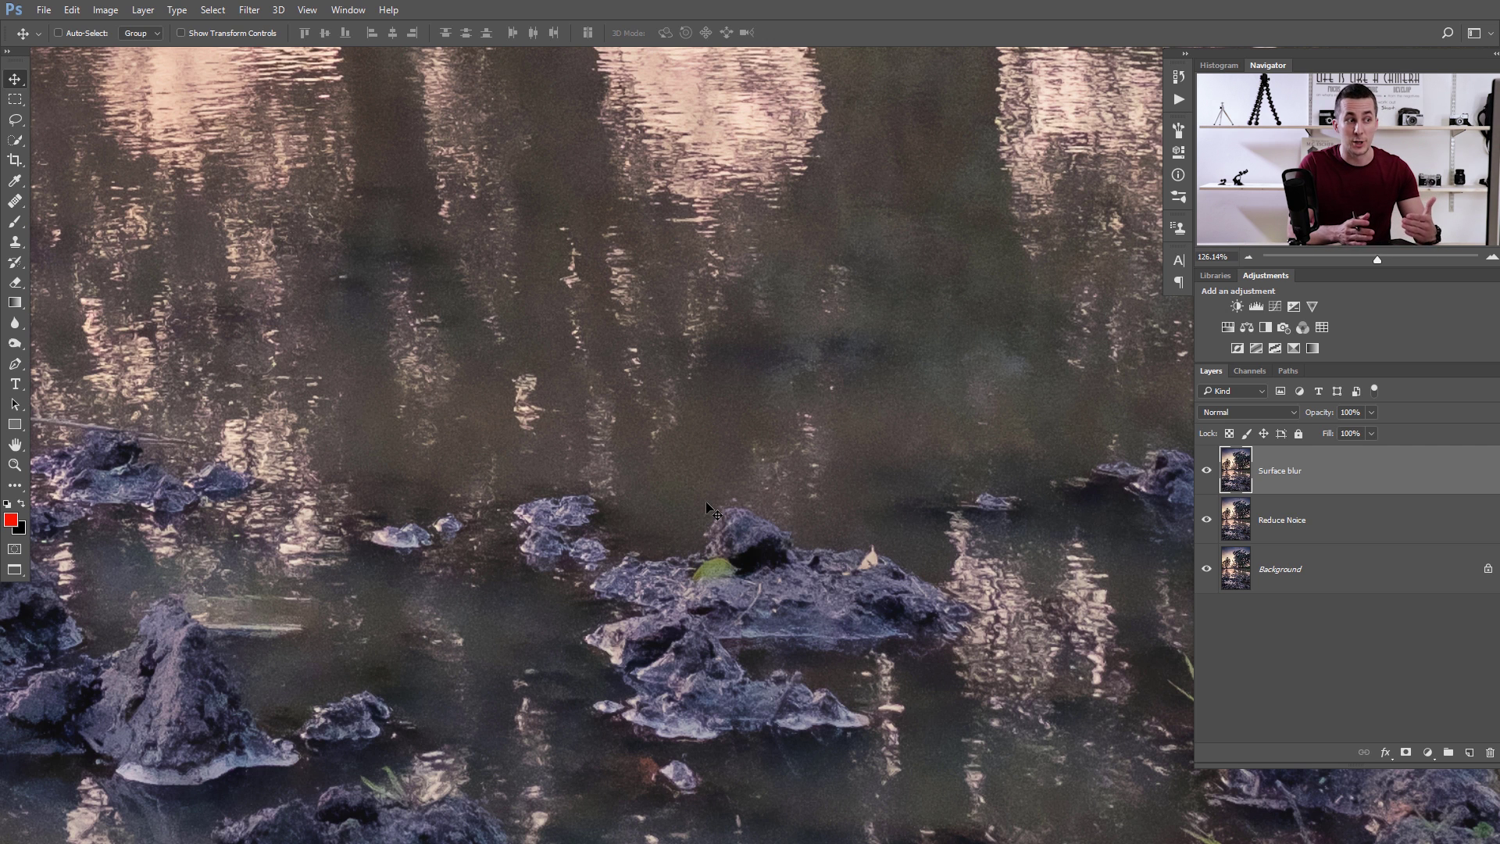
click(1208, 475)
click(1208, 475)
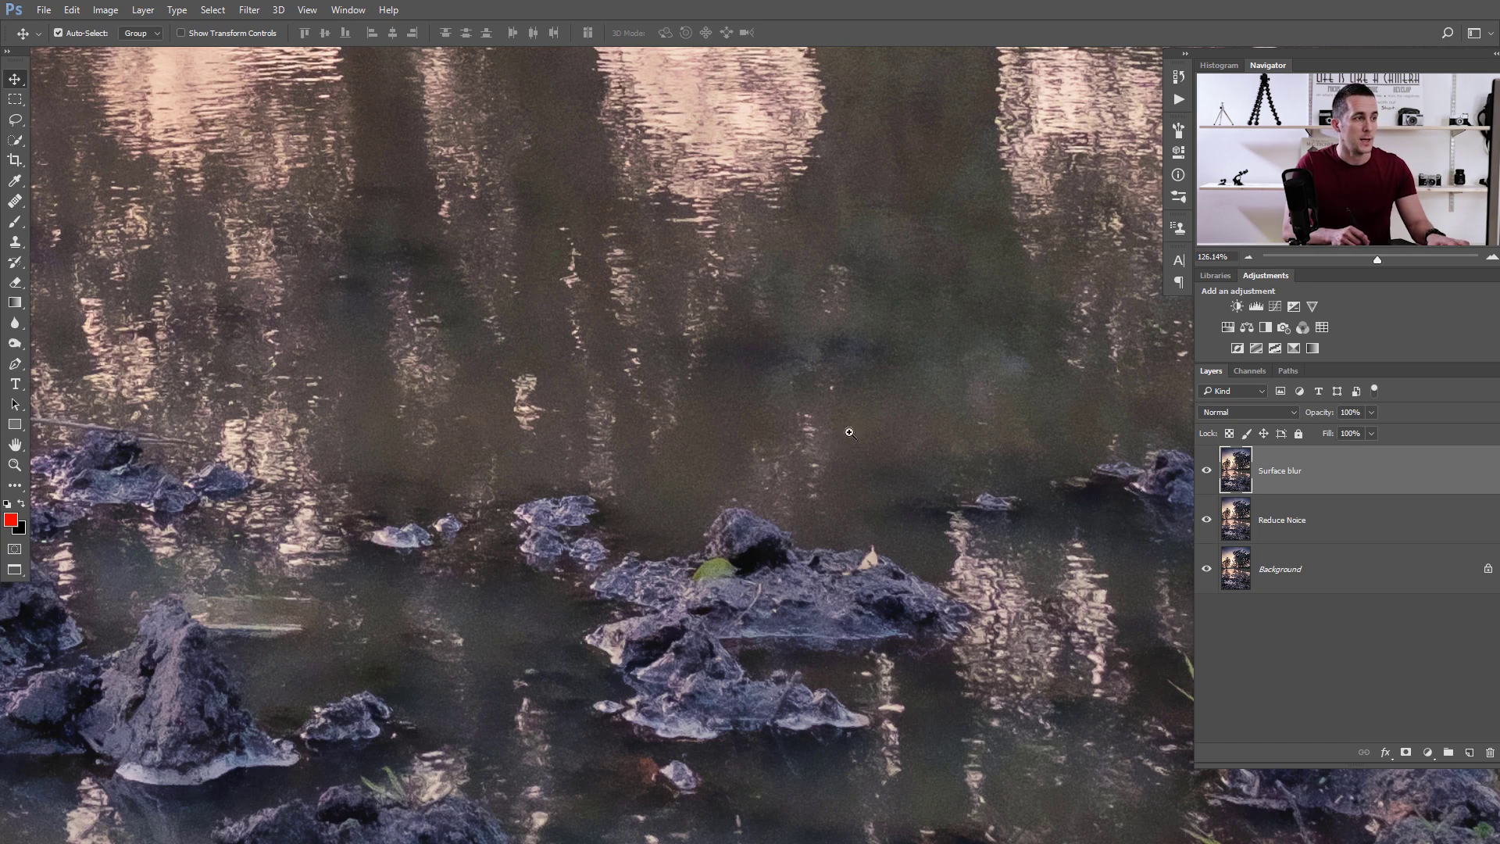
scroll(850, 433, down, 4)
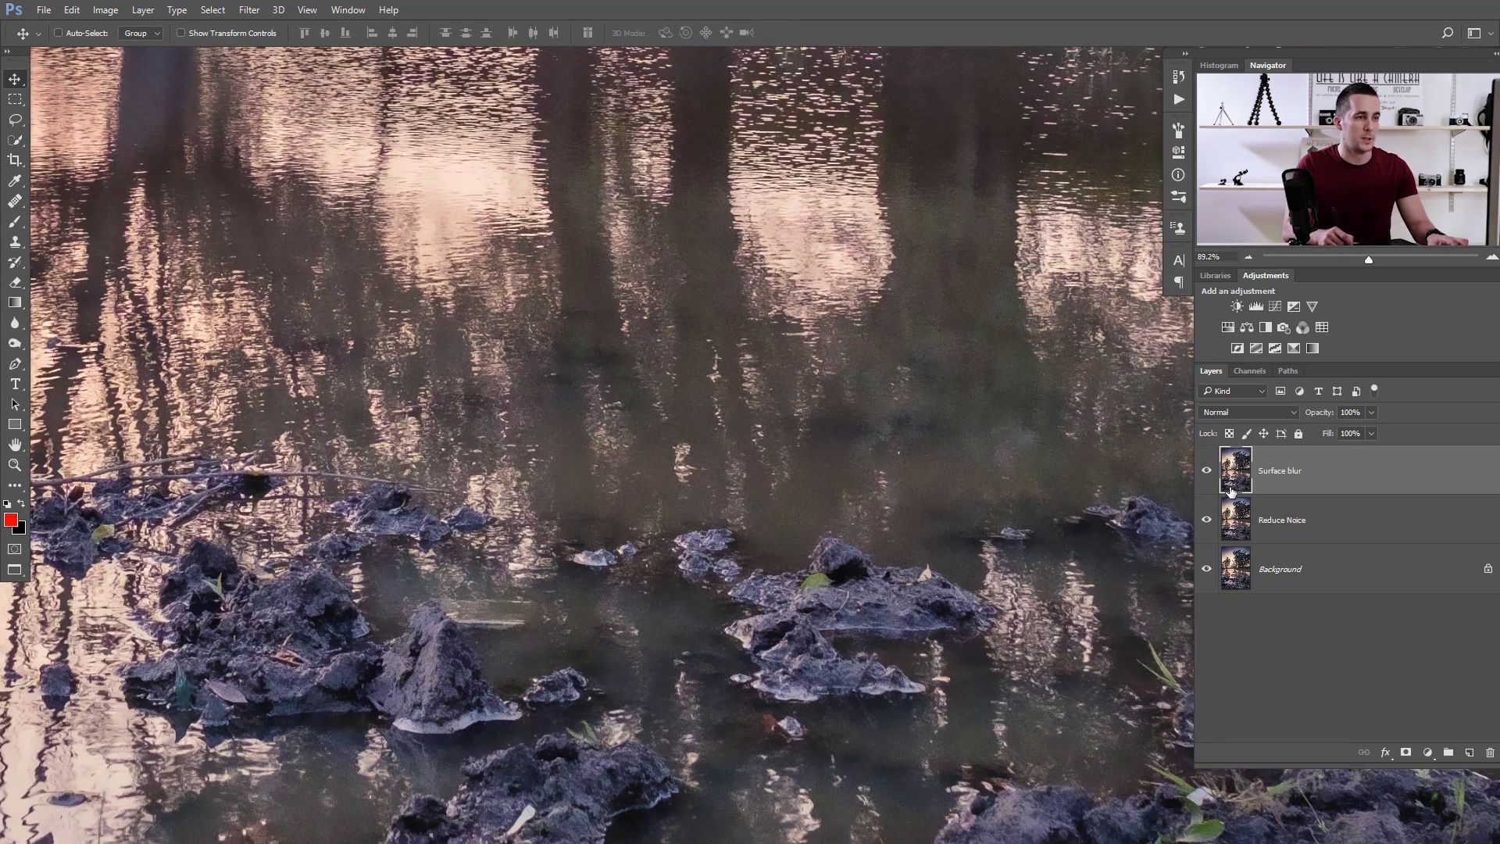
- Duplicate Background, move the copy to the top of the stack, and open it in Camera Raw Filter
click(1277, 576)
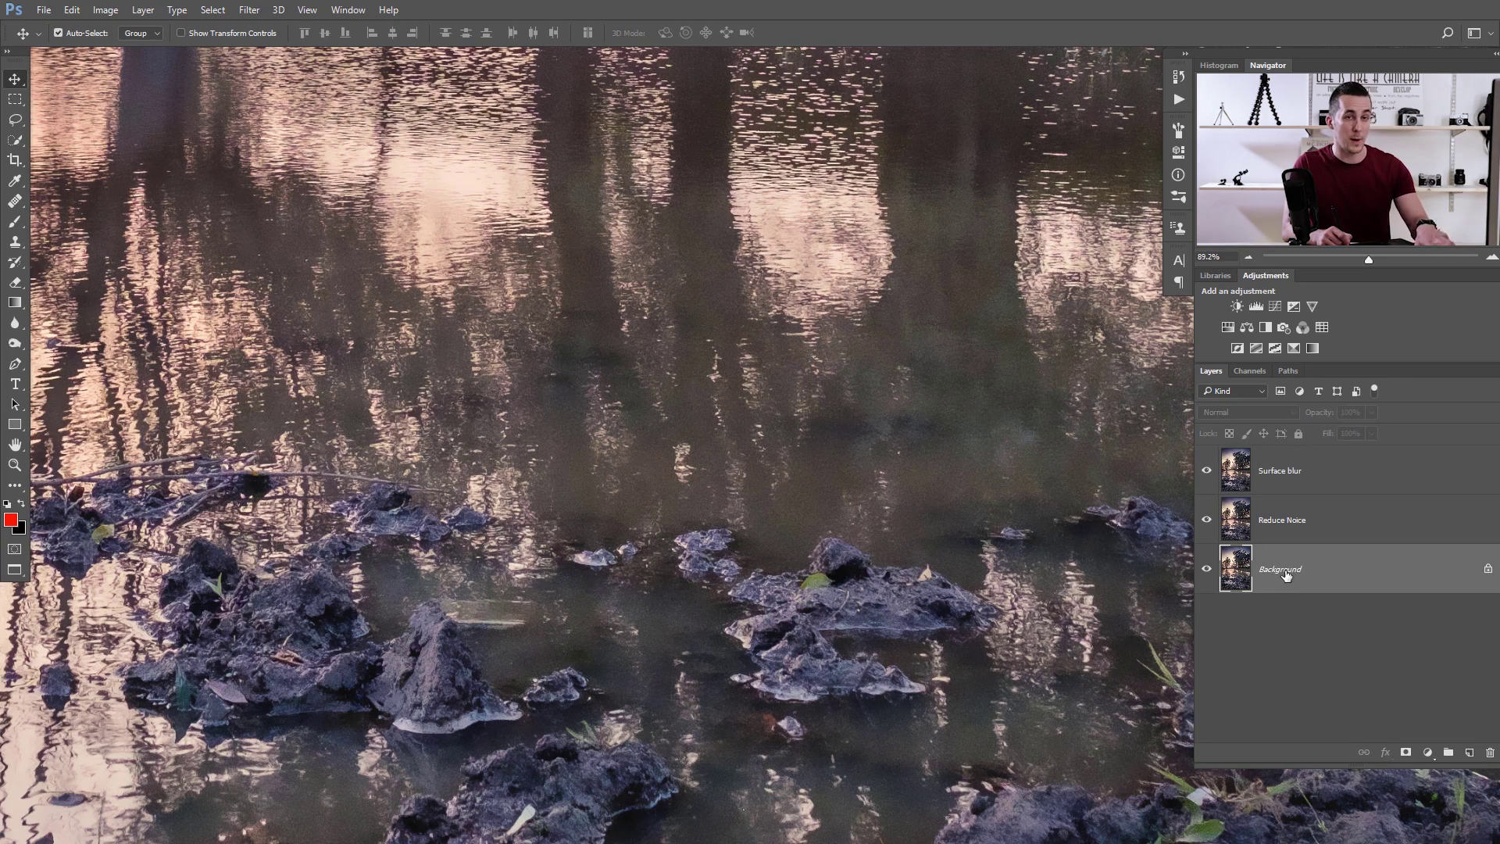
key(ctrl+j)
drag(1282, 573, 1257, 453)
scroll(849, 379, down, 3)
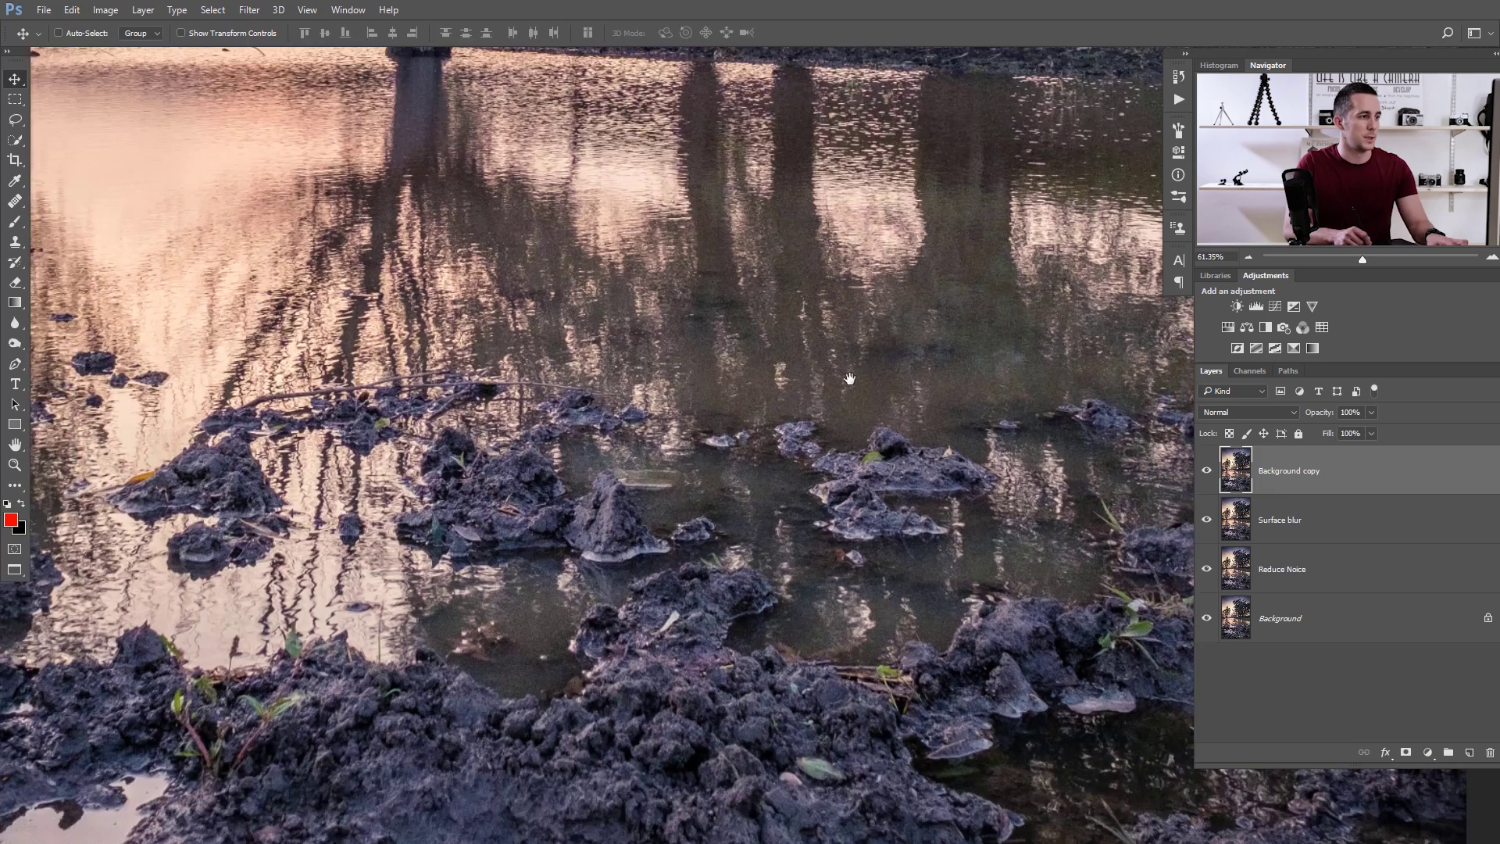
scroll(709, 480, down, 1)
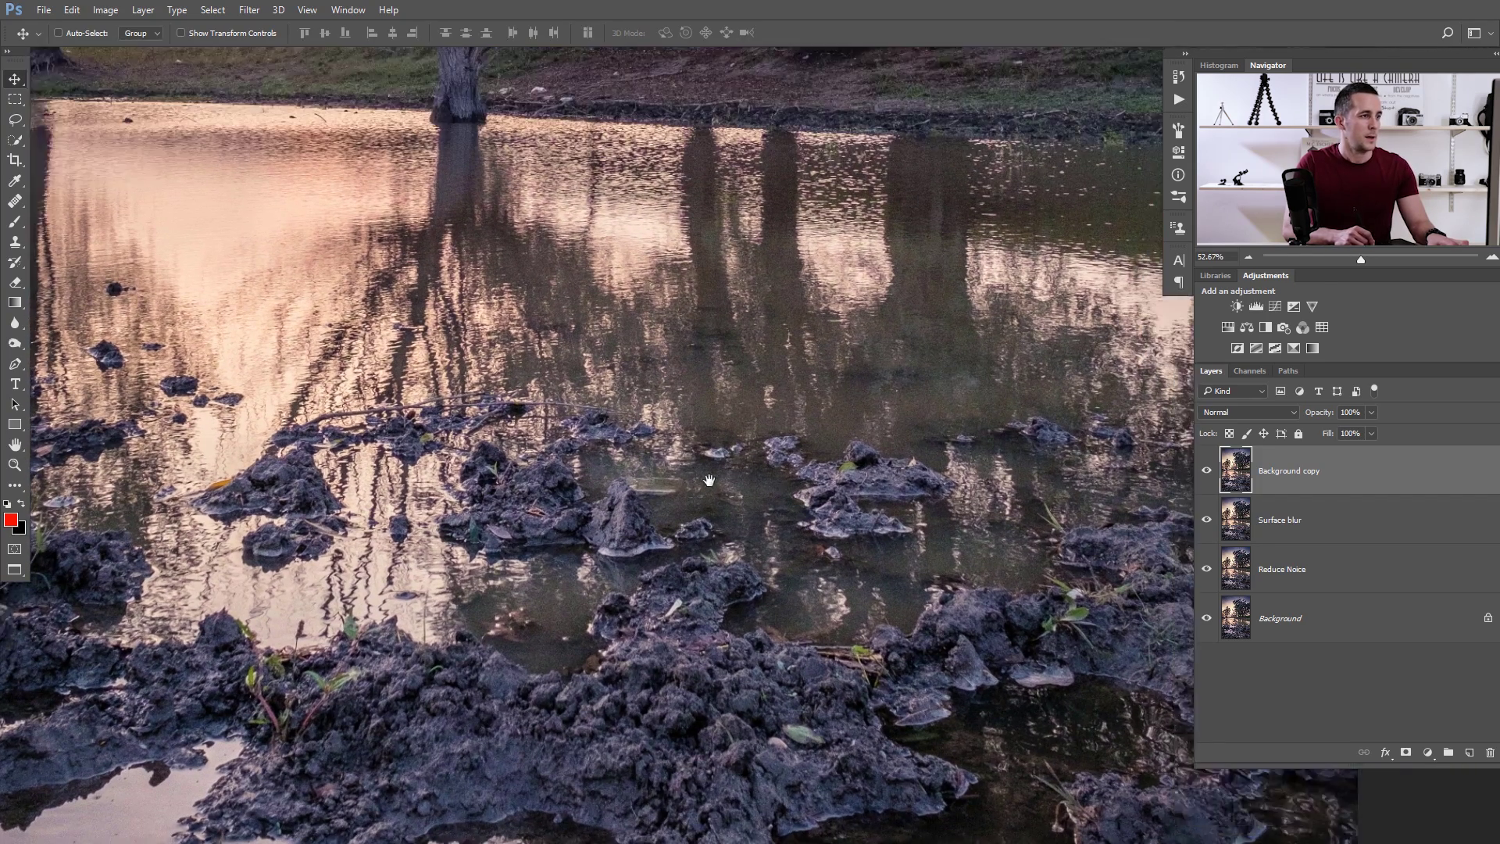
scroll(709, 480, up, 2)
click(250, 11)
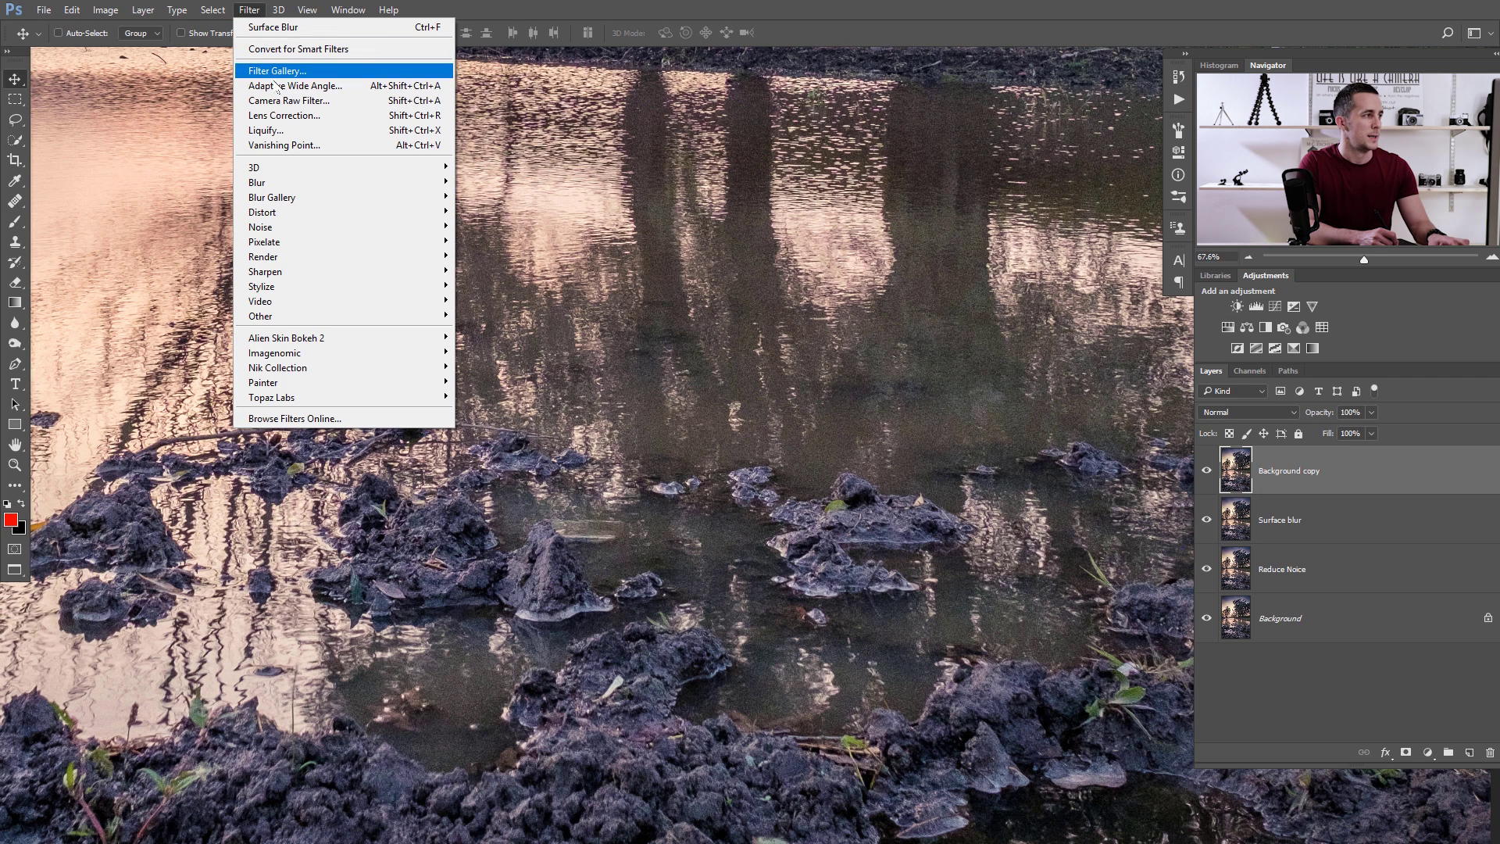
click(289, 103)
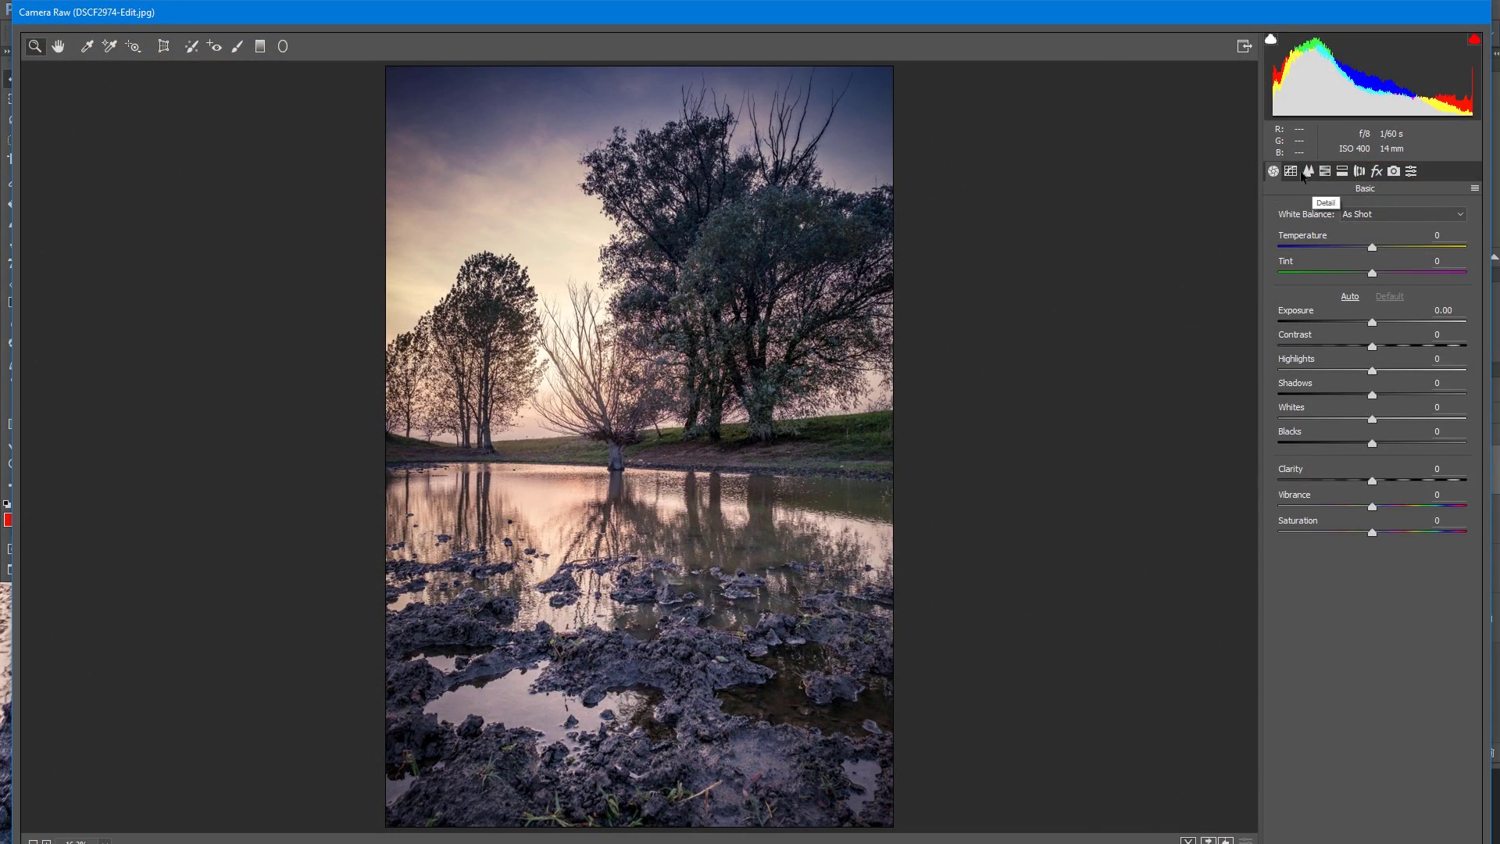
- Zoom into the pond water to 100%, pan across it, and show the Detail panel
click(776, 524)
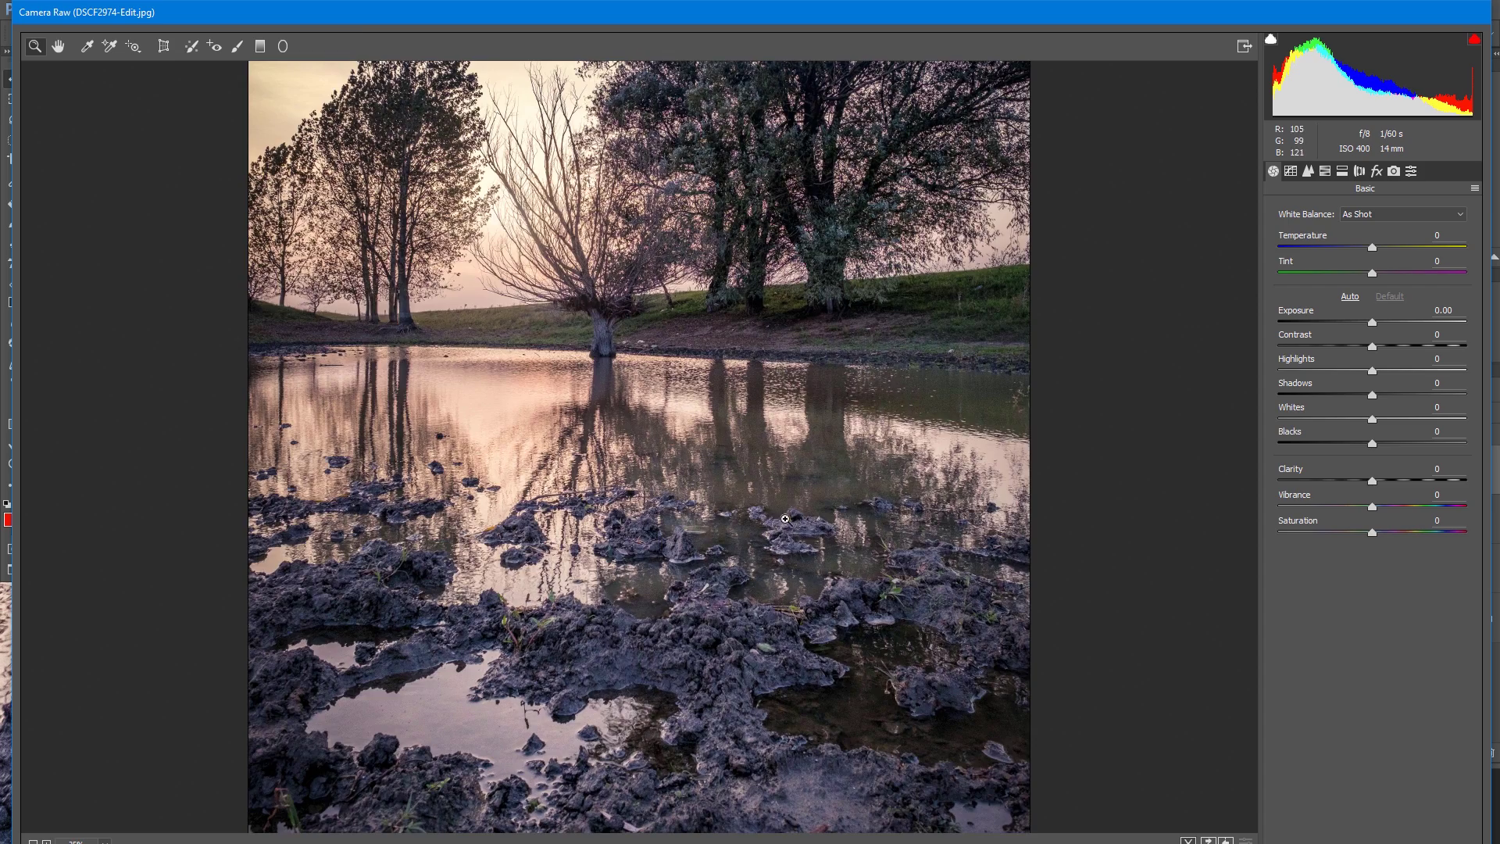
click(854, 464)
click(875, 455)
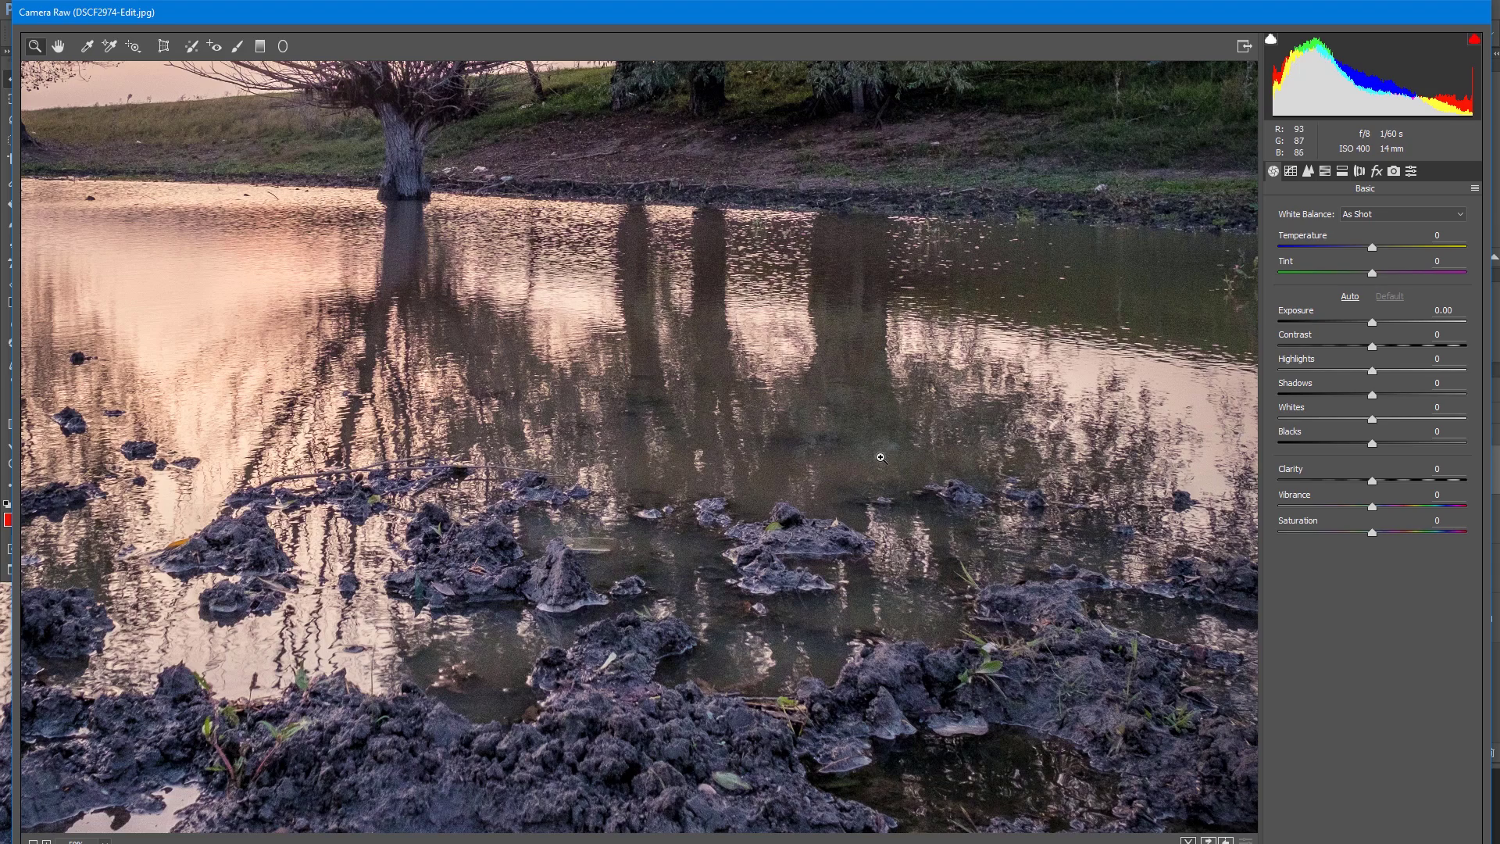
drag(900, 474, 891, 509)
click(901, 507)
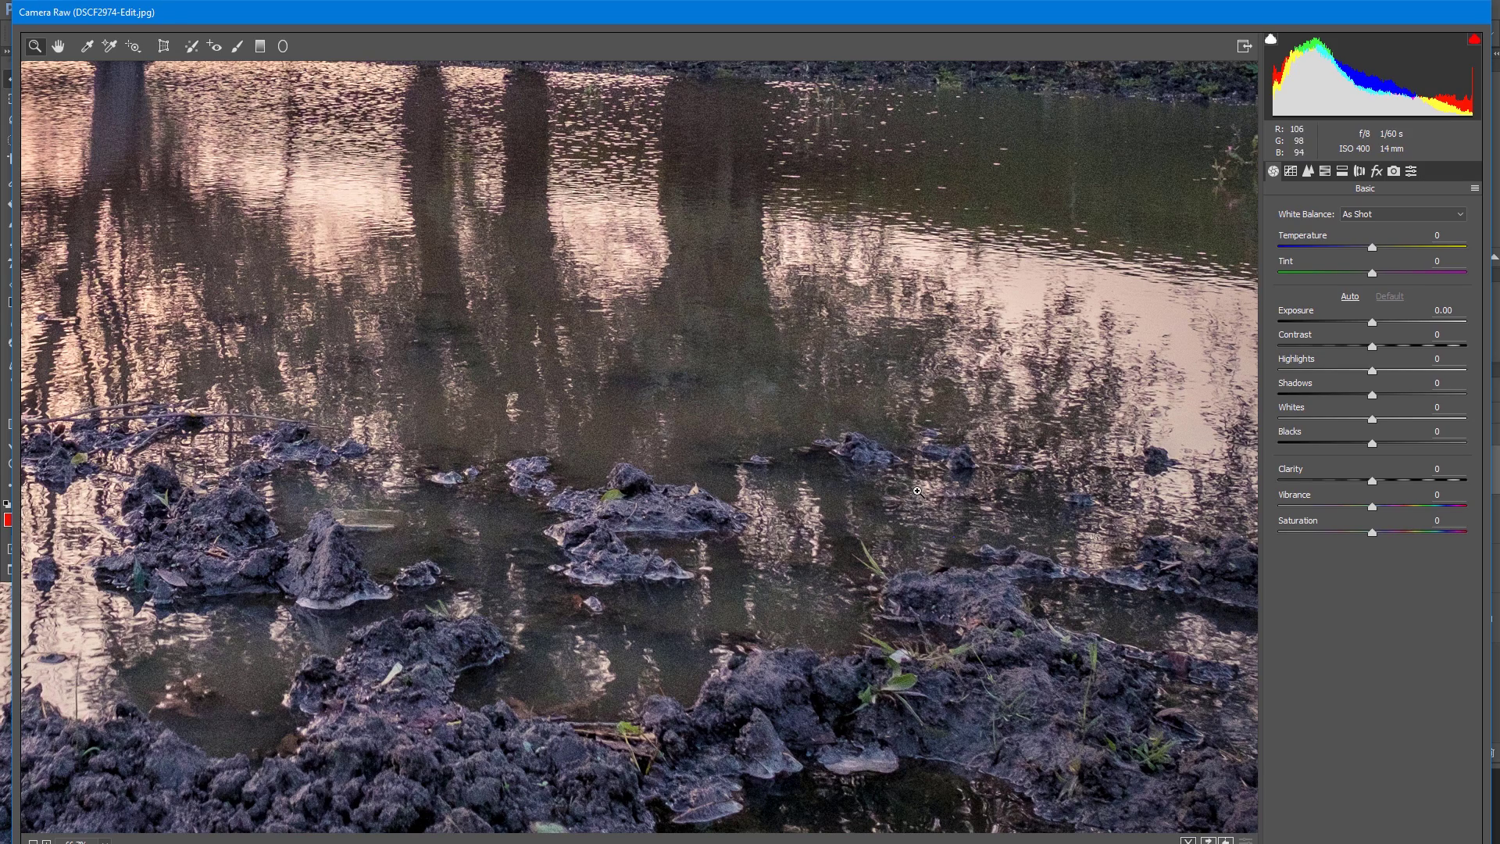
click(918, 491)
drag(788, 457, 916, 533)
drag(873, 485, 900, 503)
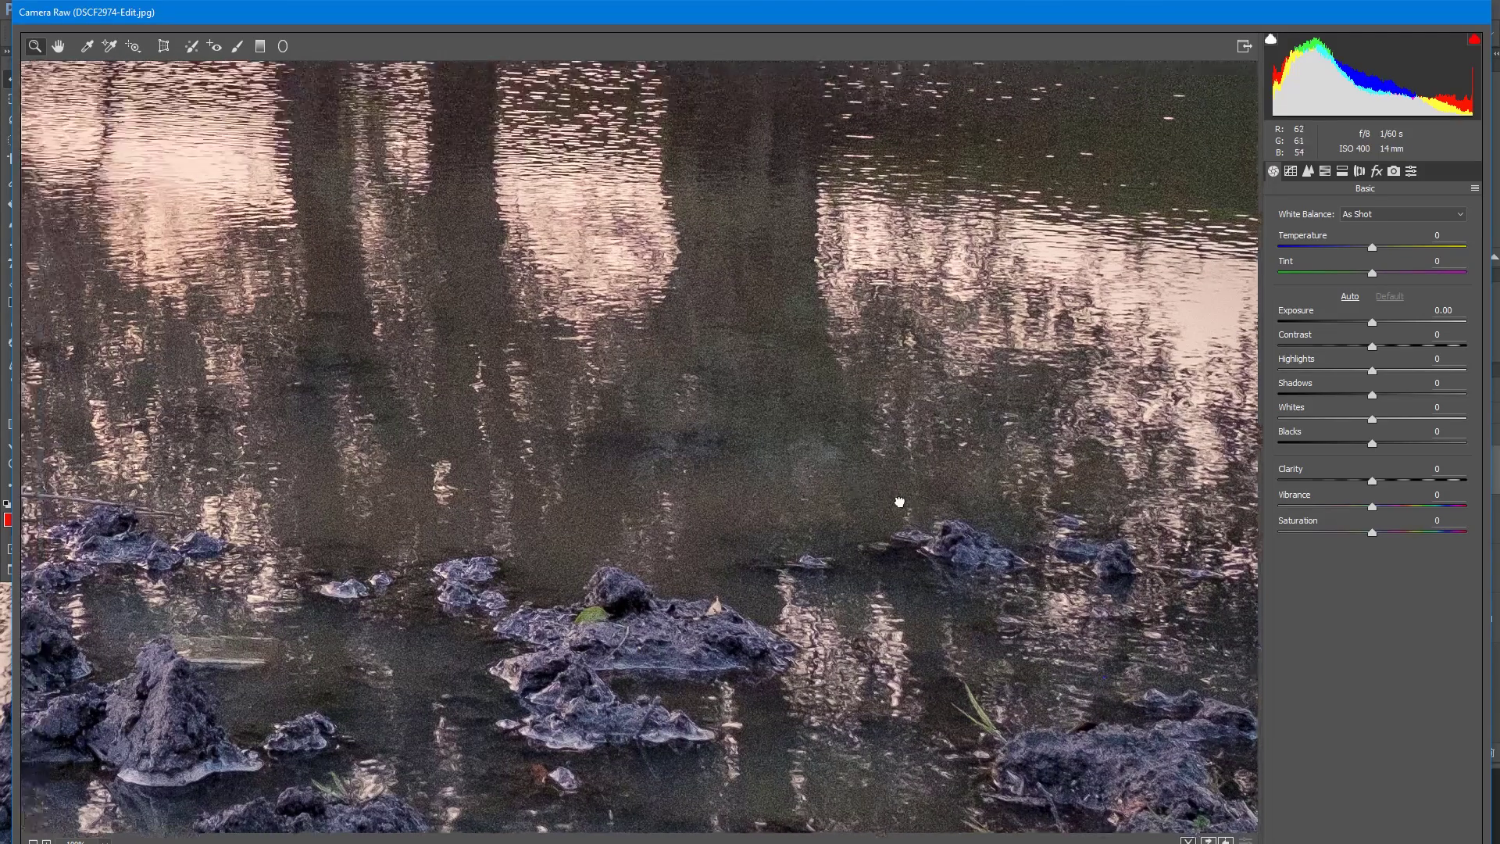
click(1310, 172)
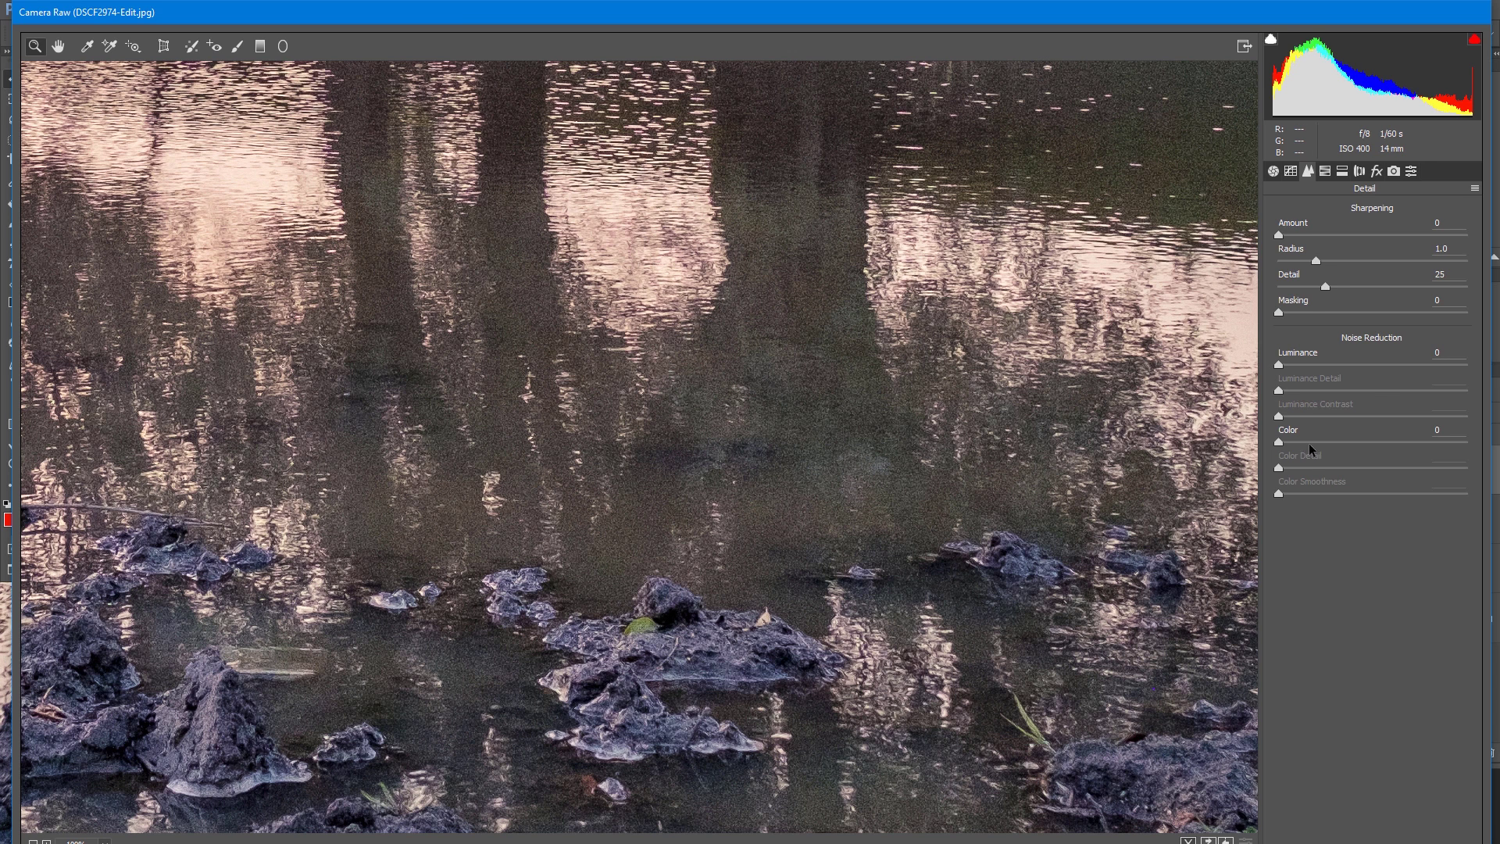
- Raise Luminance noise reduction to about 60, trial Luminance Detail at 0 and 100, and compare with Ctrl+Z
drag(1281, 366, 1393, 374)
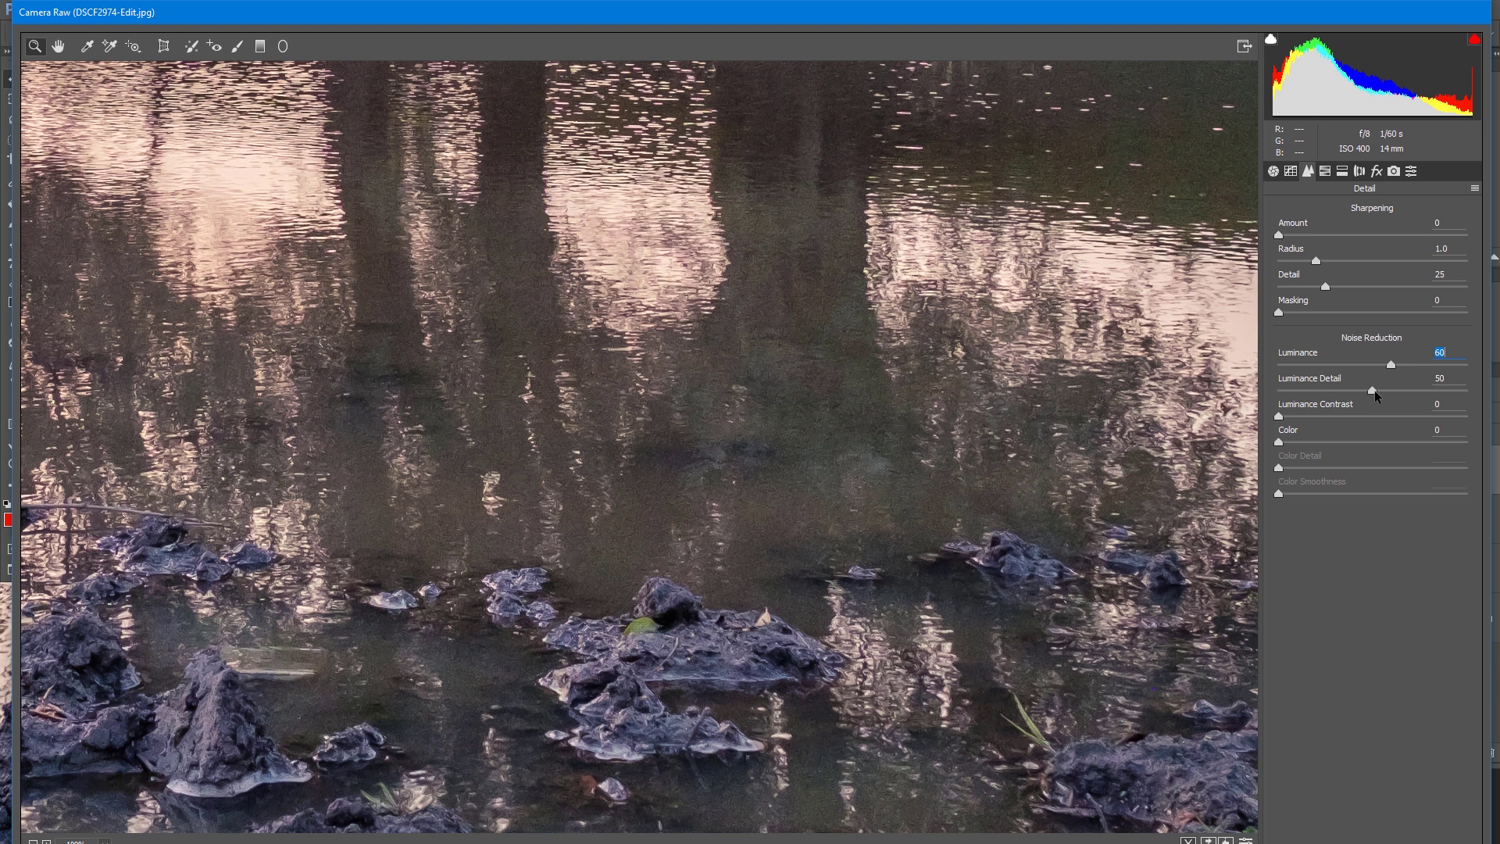
drag(1373, 391, 1280, 391)
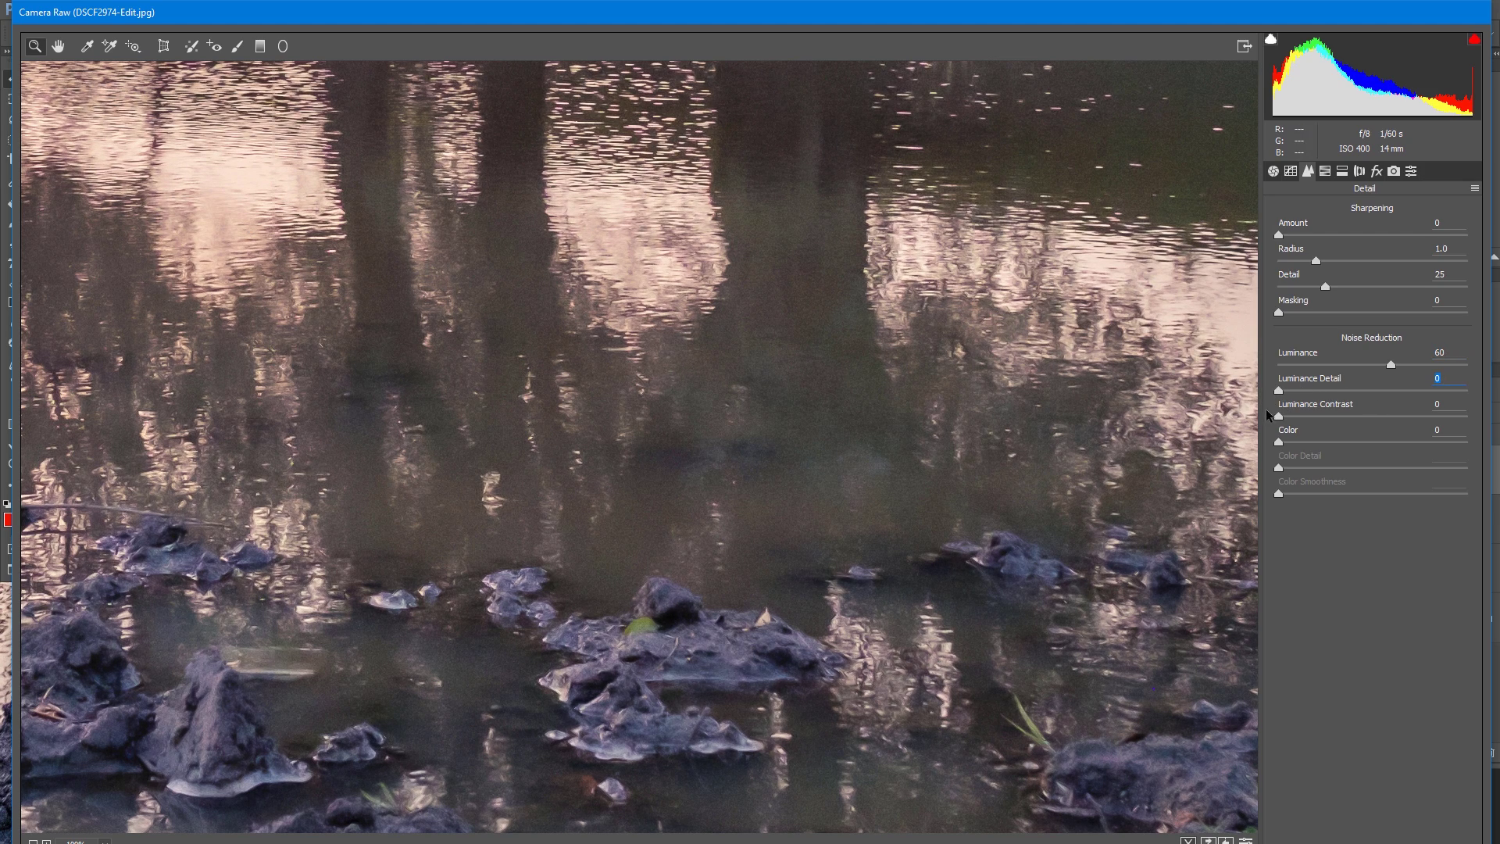
drag(1280, 391, 1470, 392)
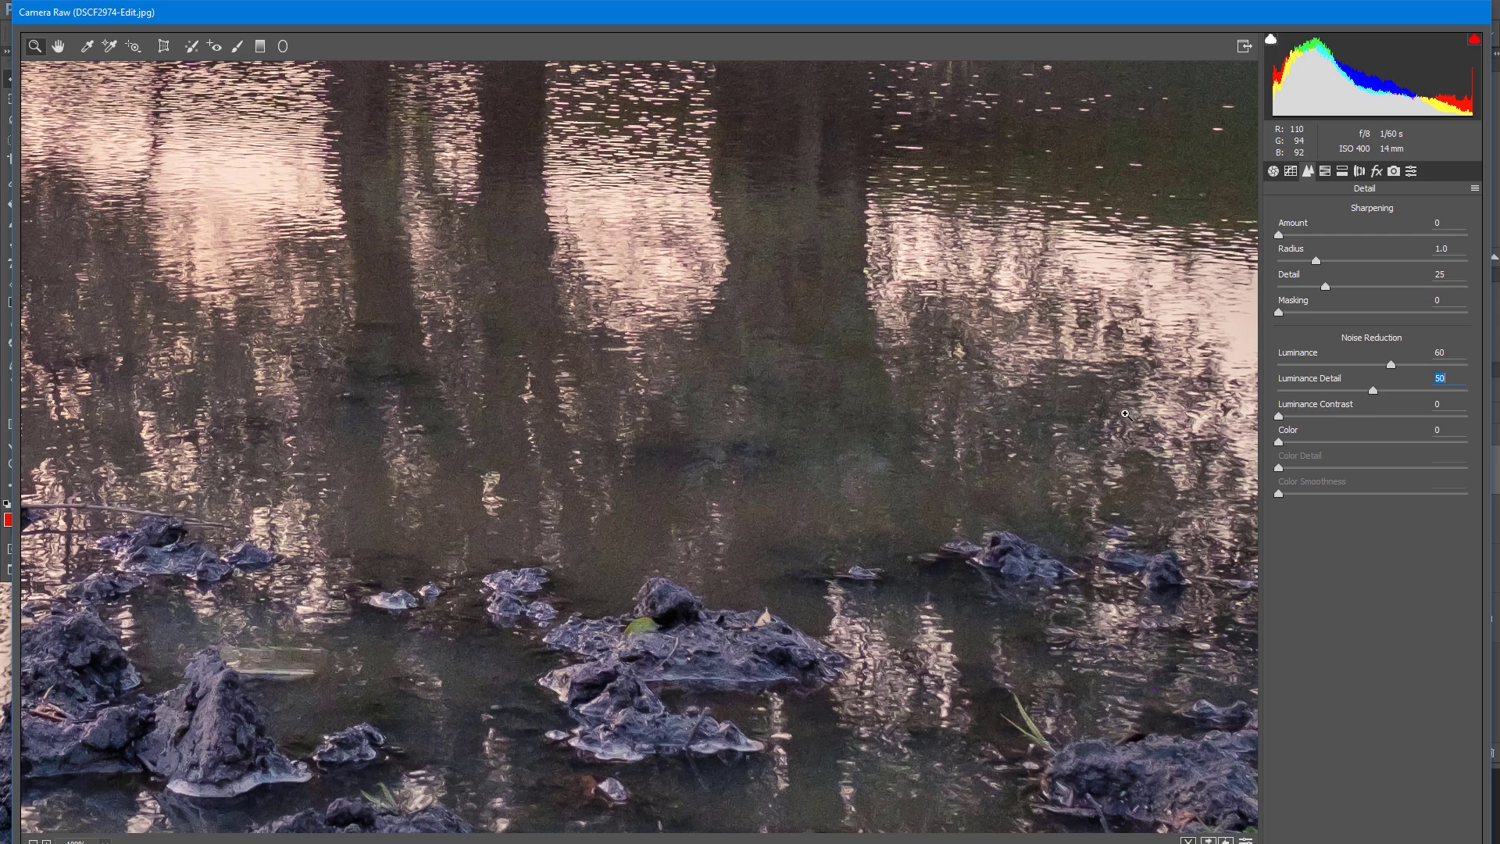
key(ctrl+z)
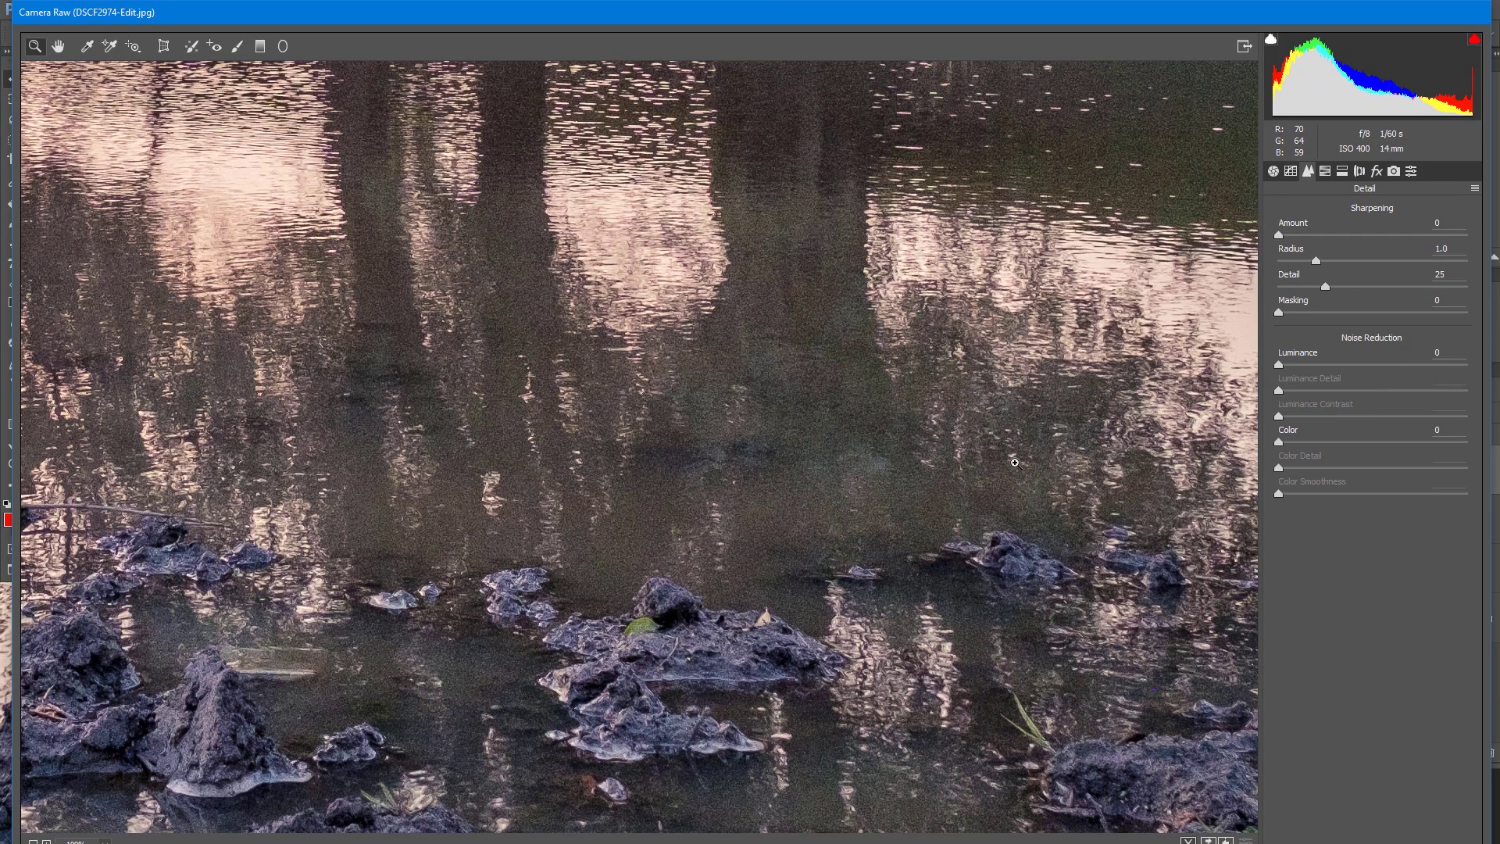
key(ctrl+z)
key(ctrl+z)
key(ctrl+z)
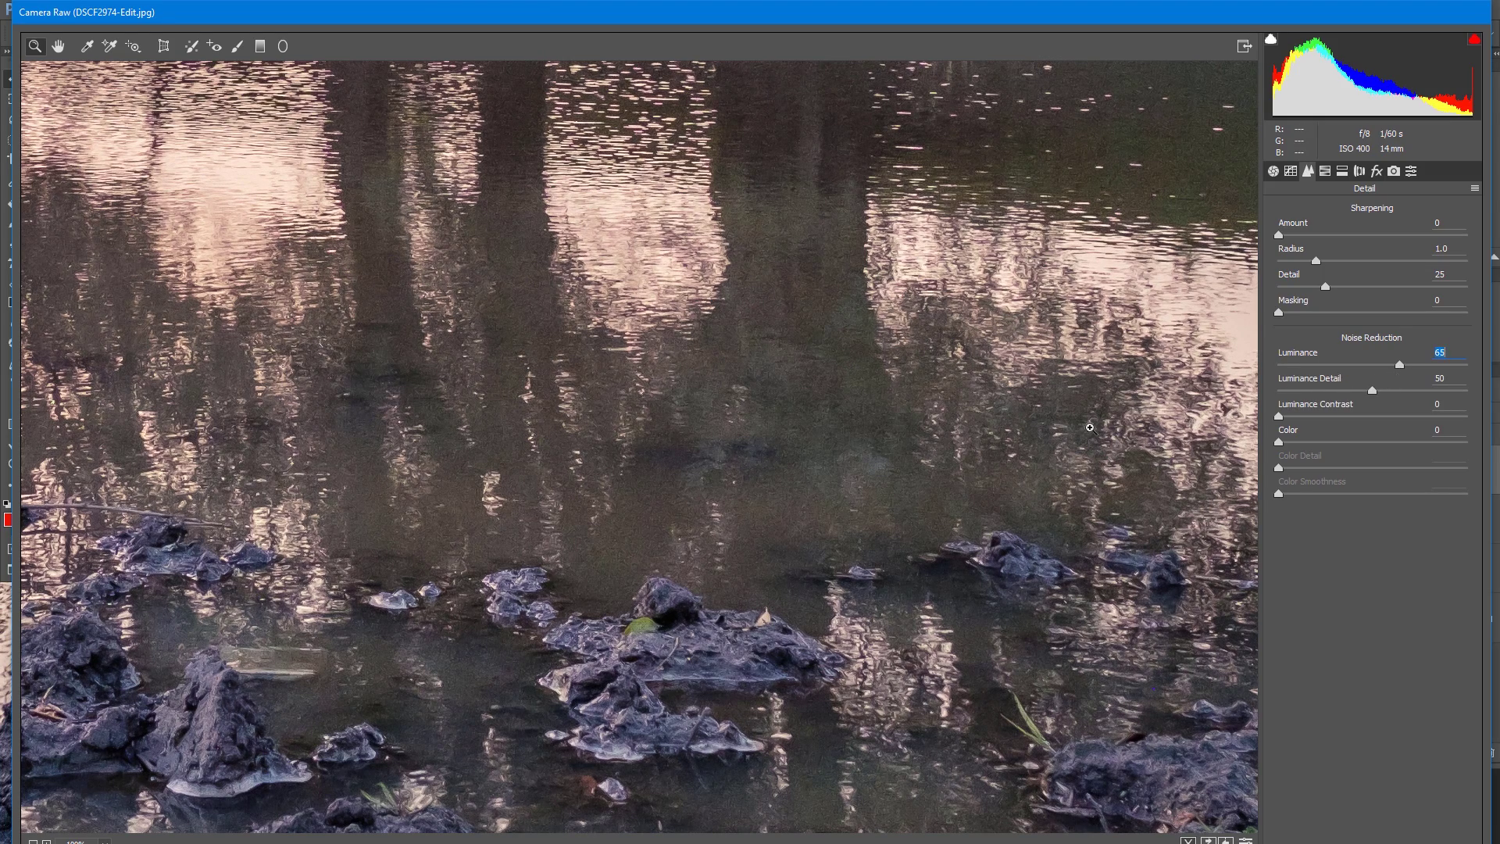
key(ctrl+z)
key(ctrl+z)
key(ctrl+z)
key(ctrl+z)
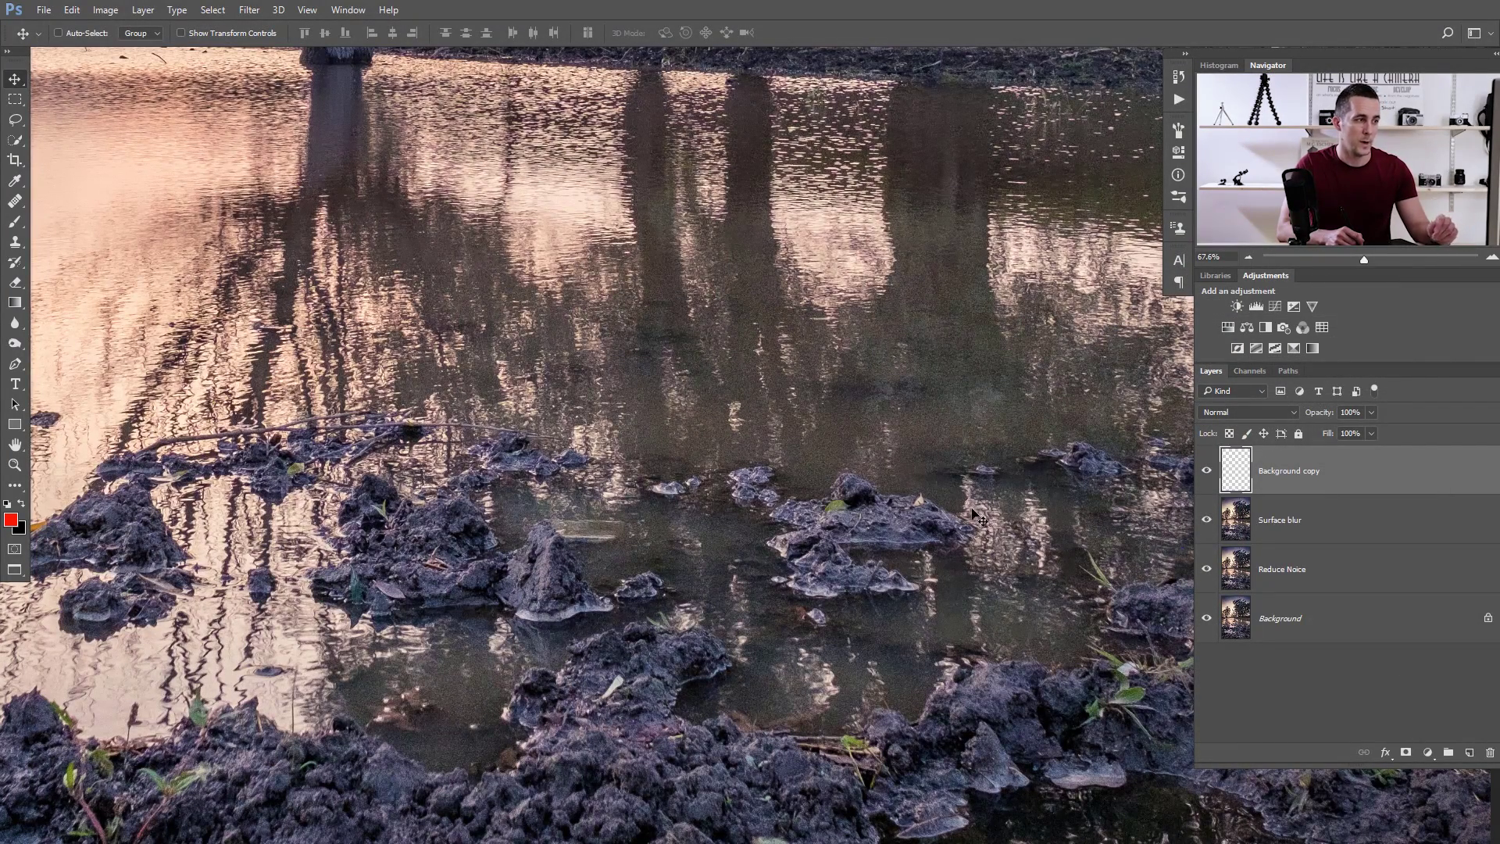
- Rename the Camera Raw–processed Background copy layer to 'CR NR'
scroll(967, 490, up, 5)
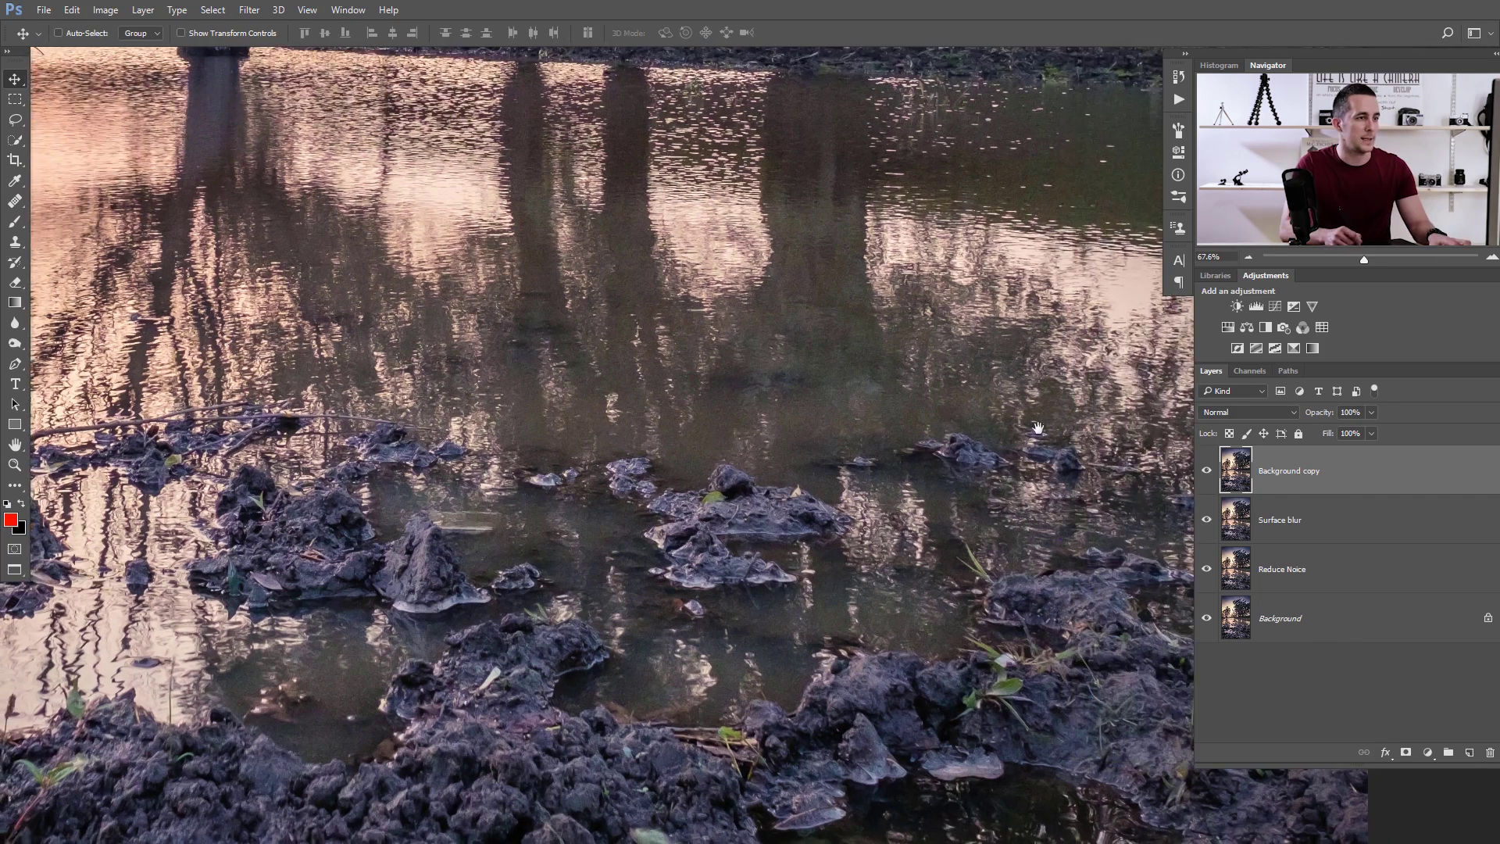
scroll(862, 460, up, 3)
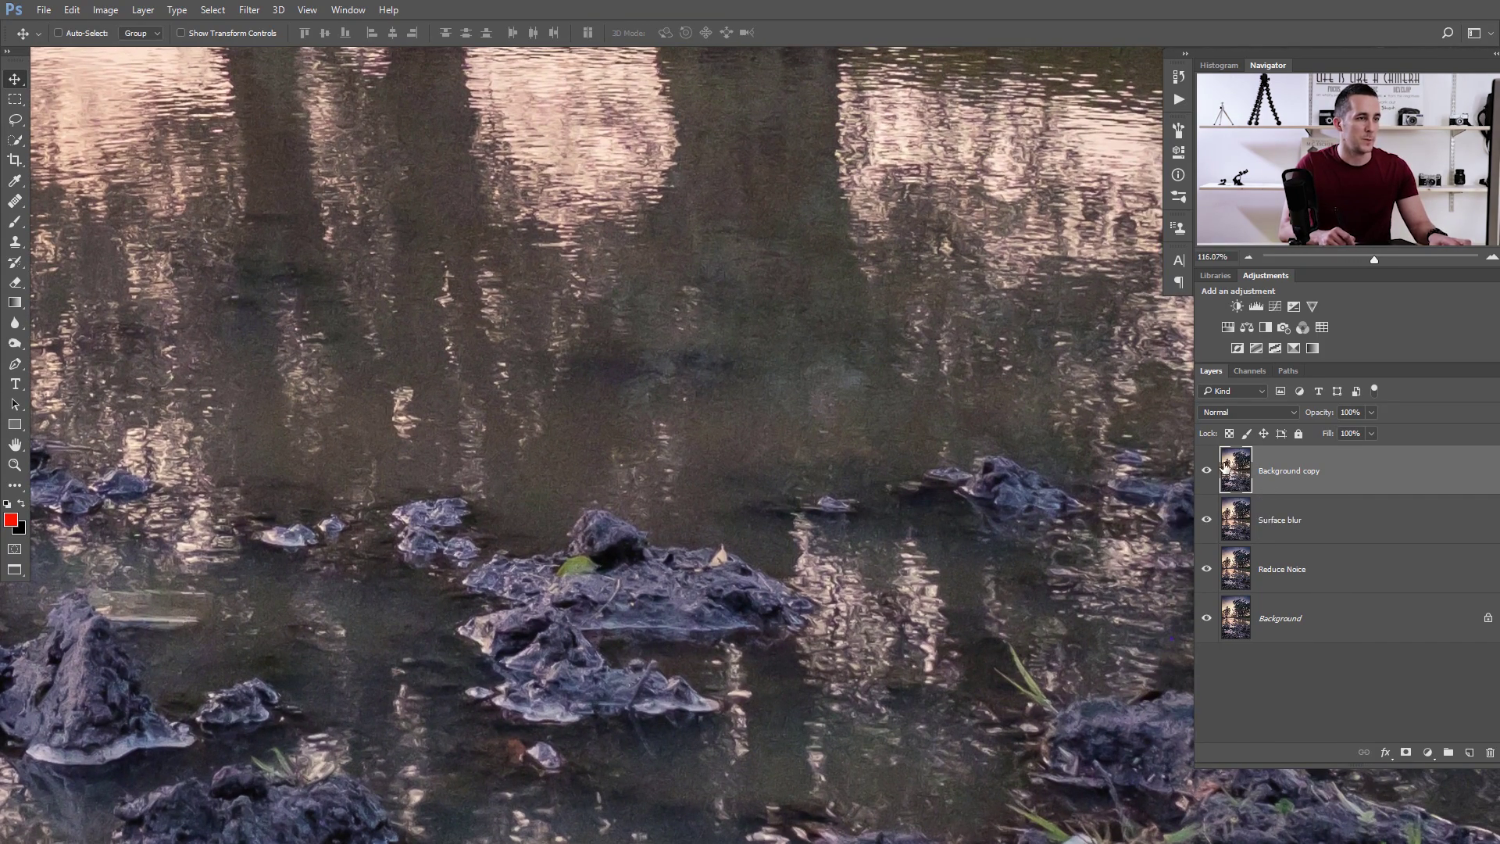
double_click(1278, 472)
text(CR NR)
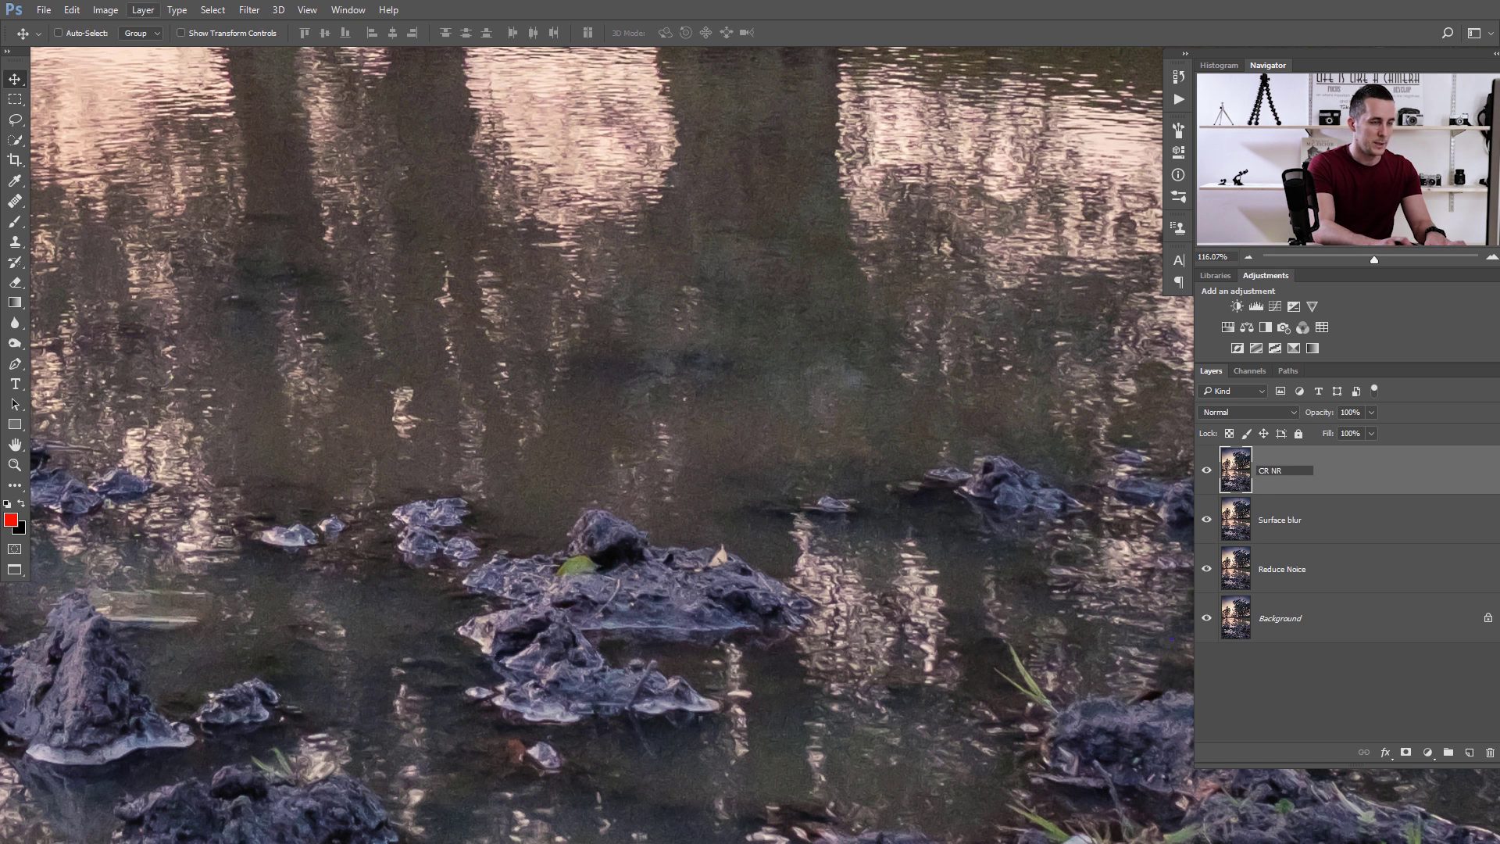
key(Return)
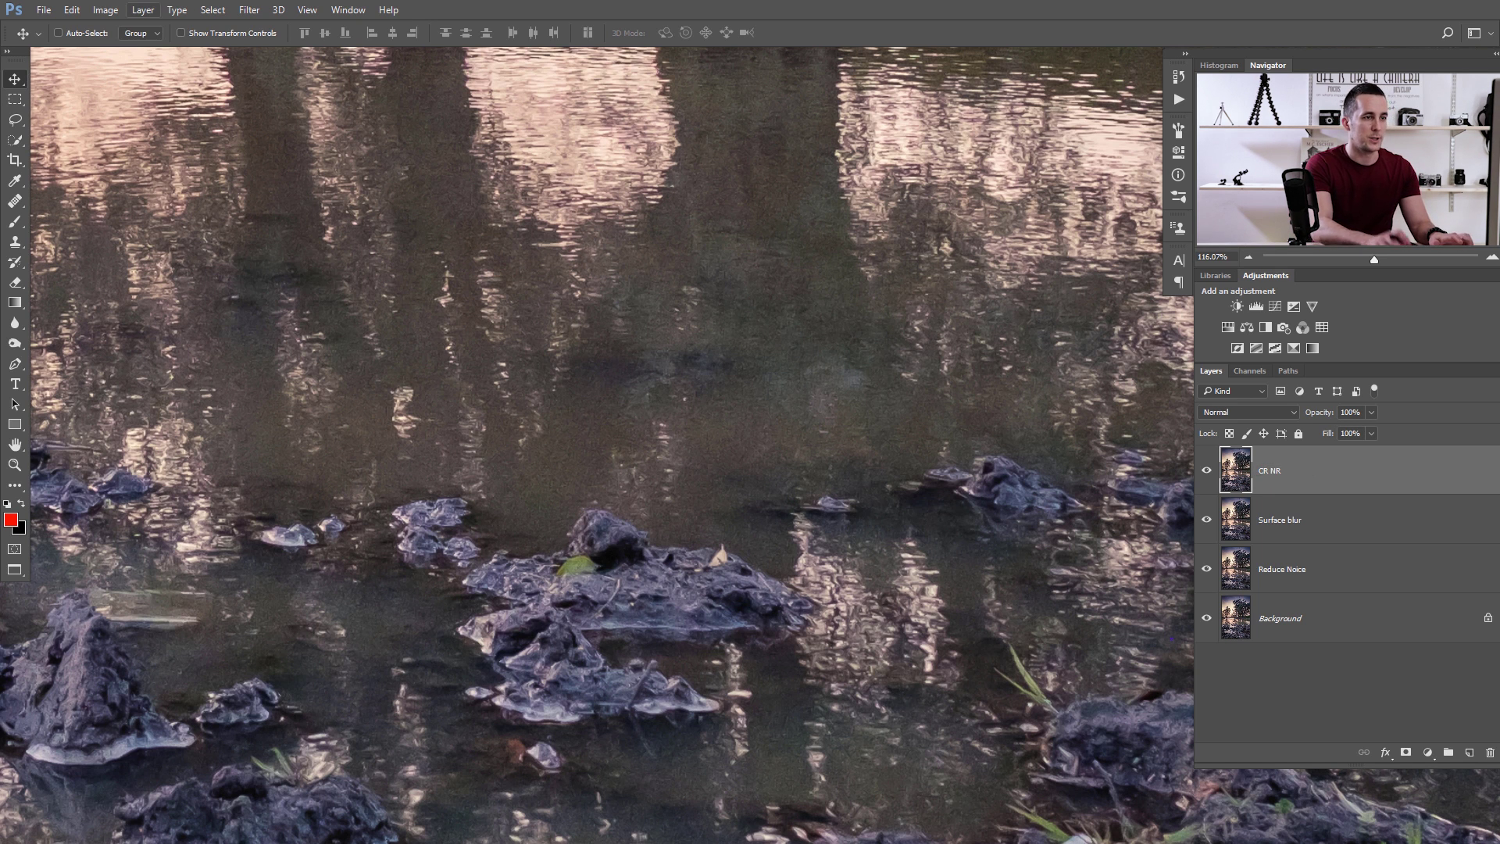
- Toggle the CR NR layer's visibility repeatedly to compare it with the layers below, ending visible
click(1209, 472)
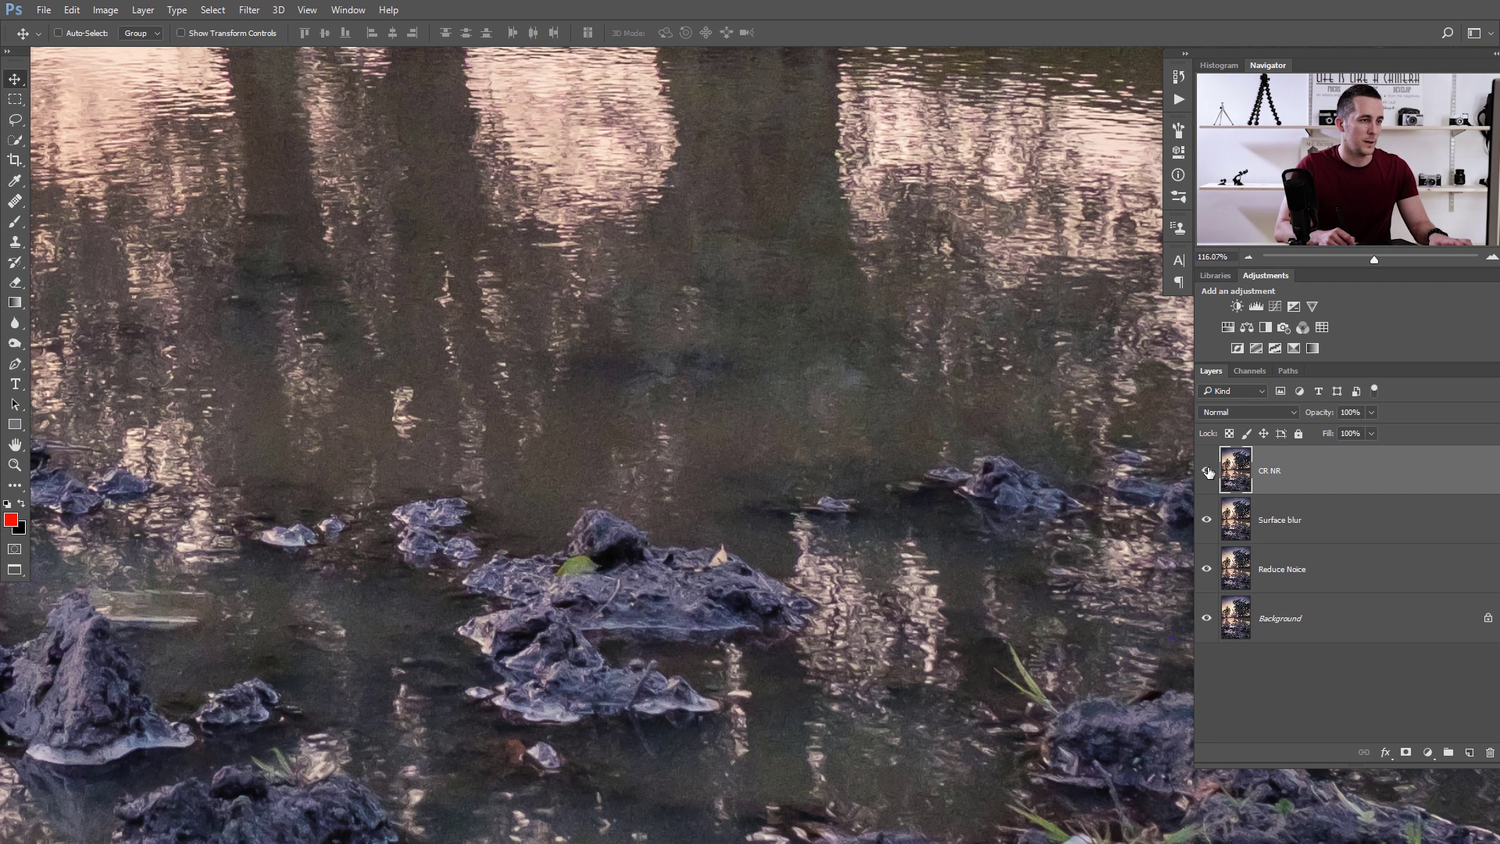
click(1209, 472)
click(1208, 472)
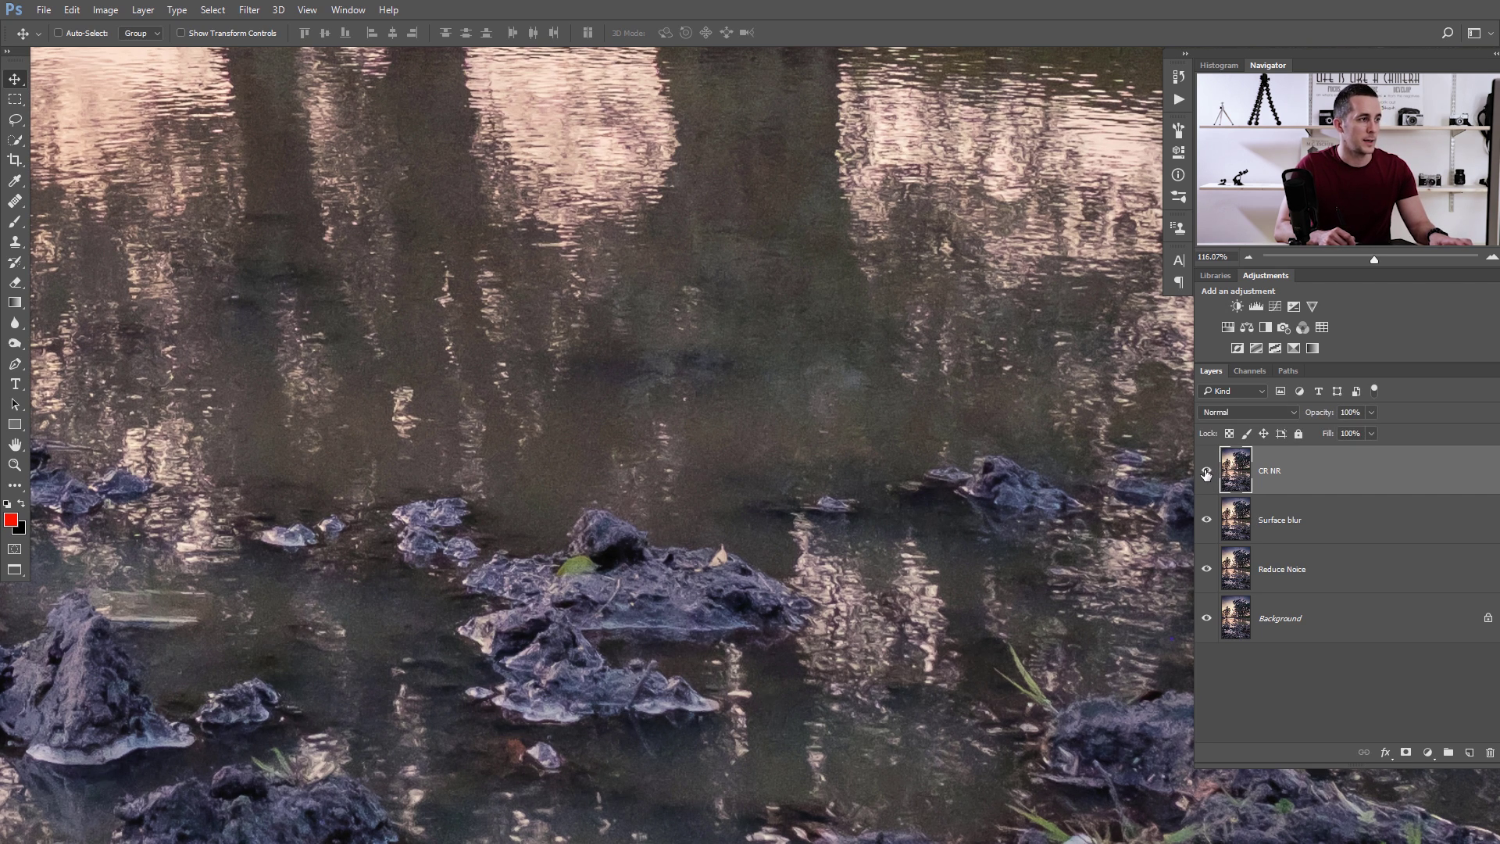
click(1206, 473)
click(1208, 472)
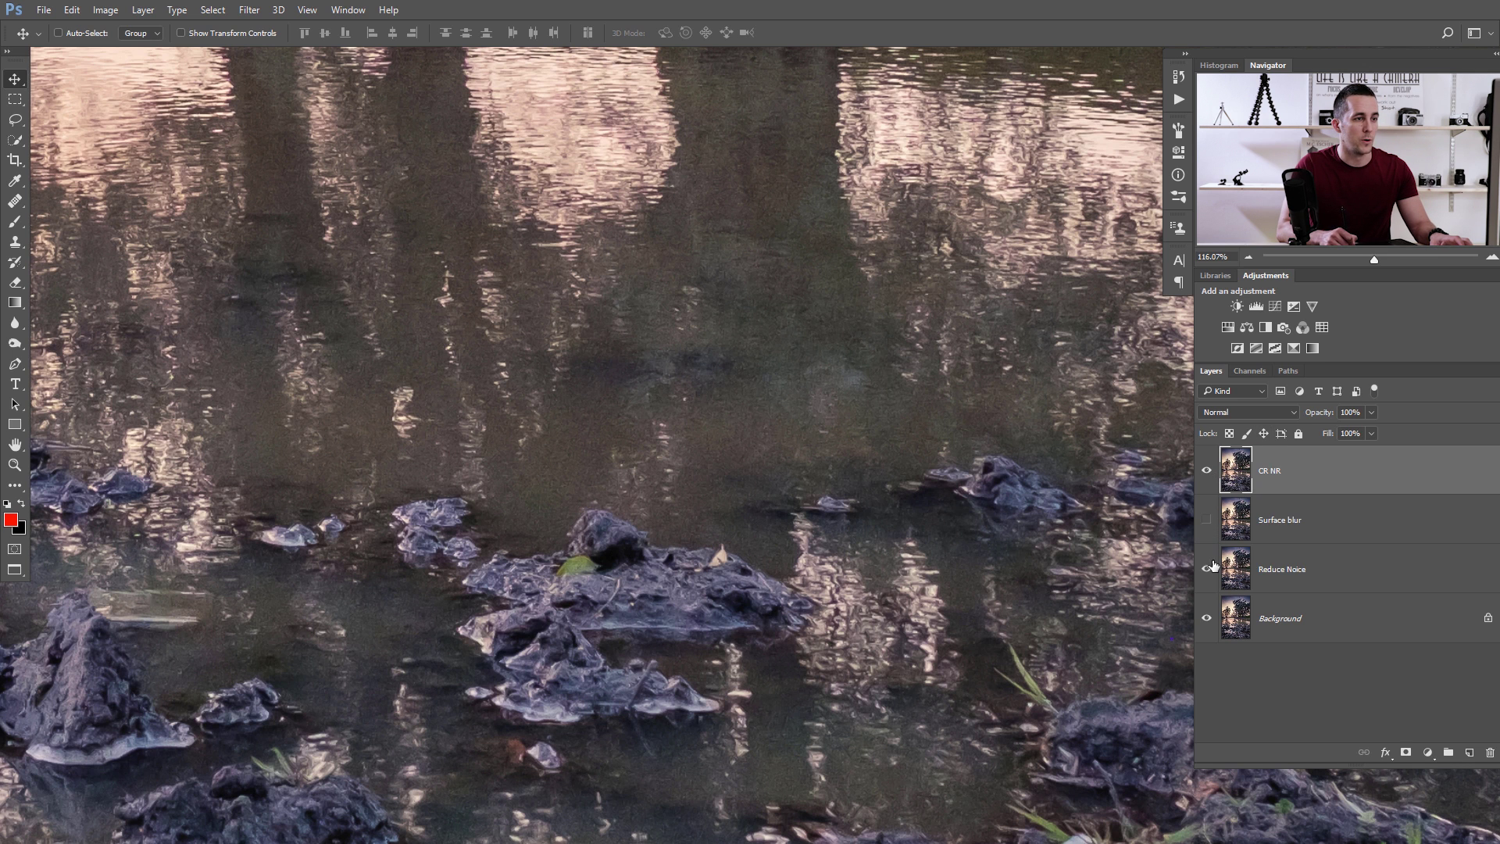
click(1208, 472)
click(1206, 473)
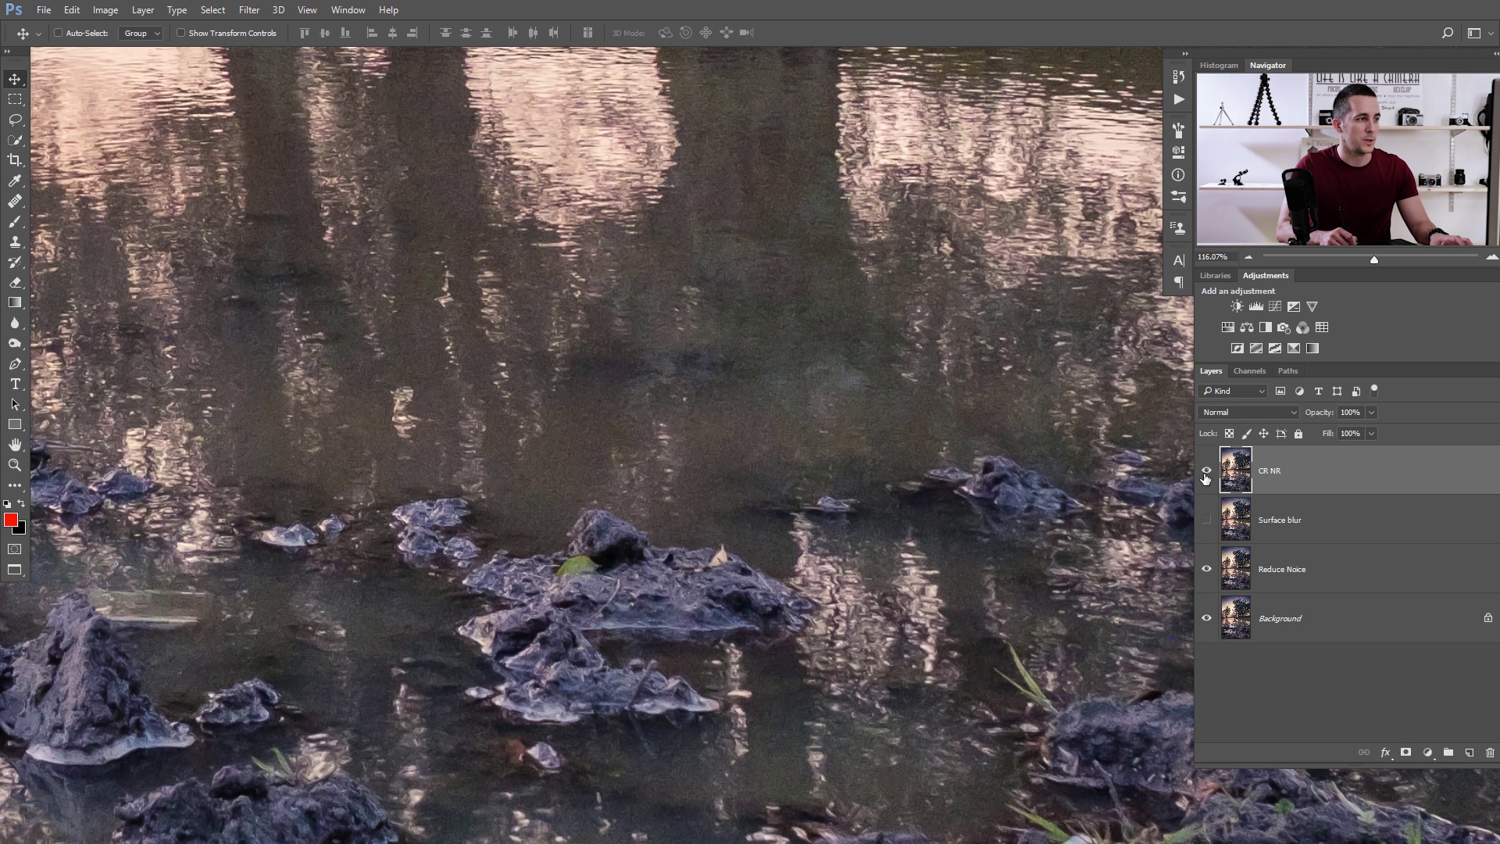
click(1205, 475)
click(1204, 478)
click(1207, 473)
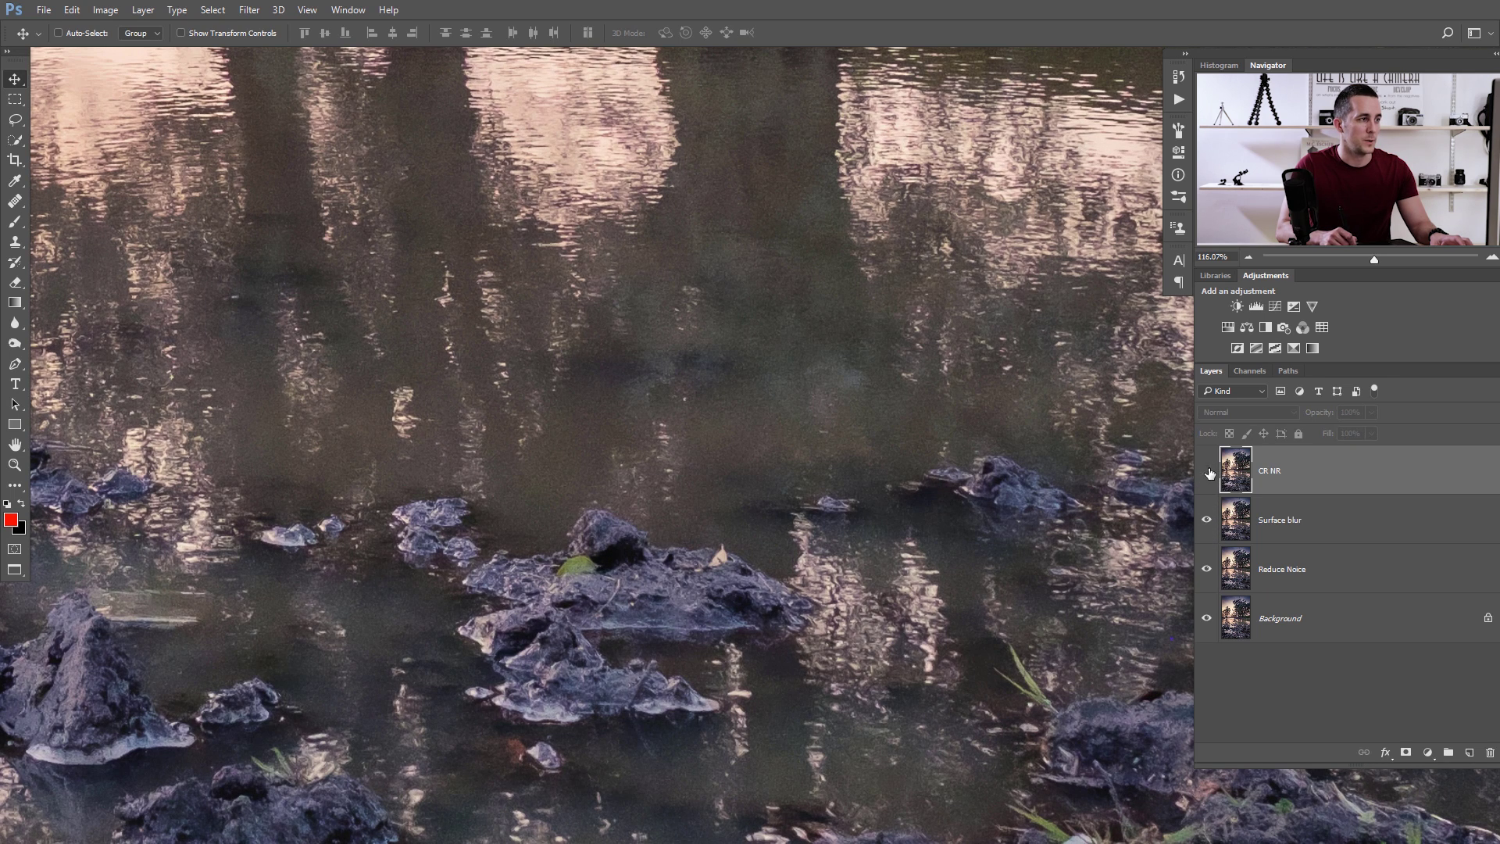
click(1207, 473)
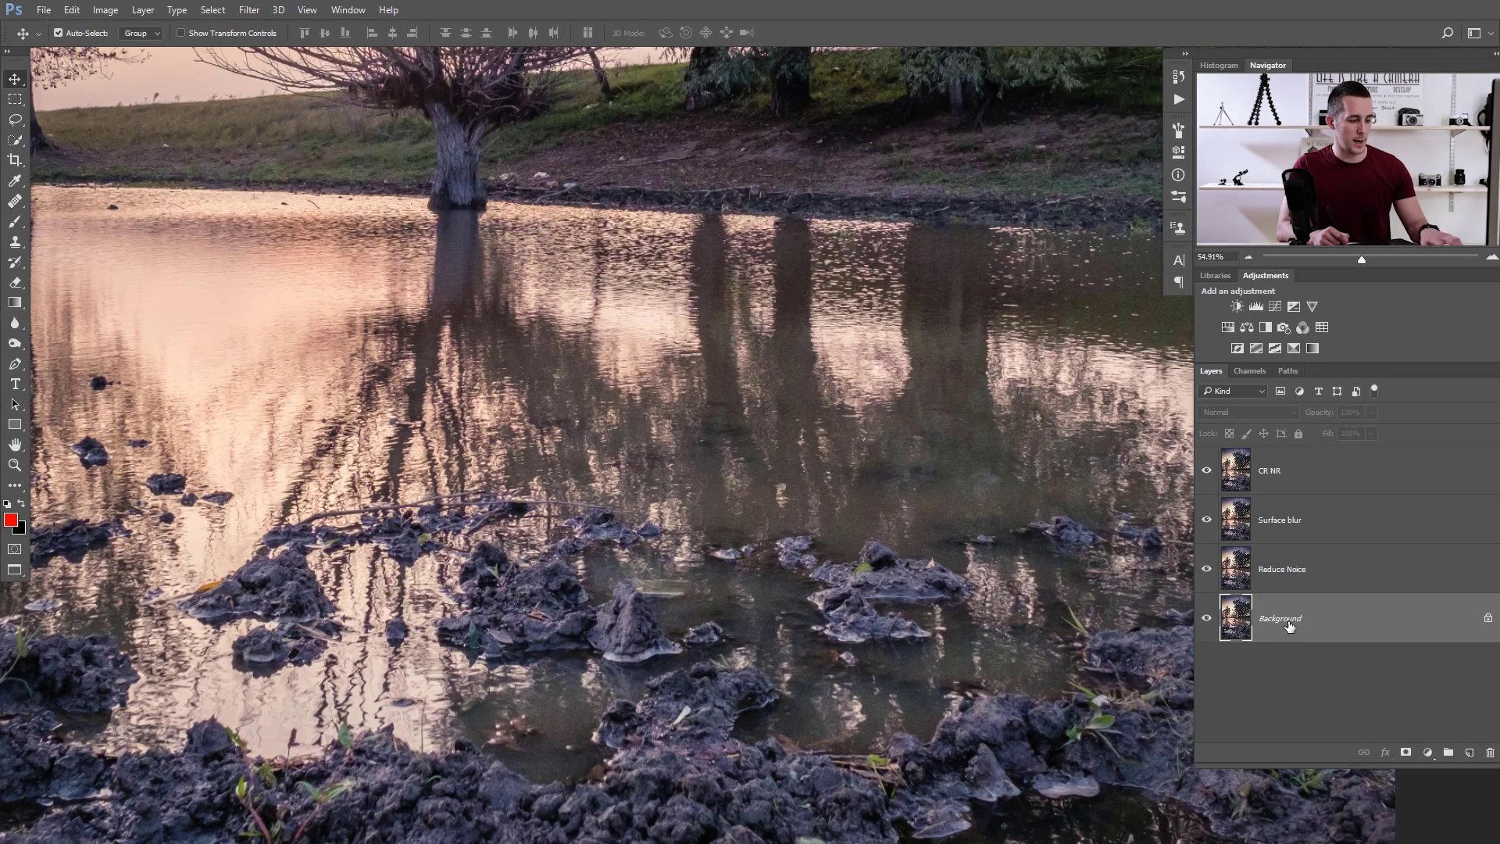
- Duplicate the Background layer, move the copy to the top of the stack, and launch Nik Collection's Dfine 2
key(ctrl+j)
drag(1288, 633, 1243, 466)
click(249, 9)
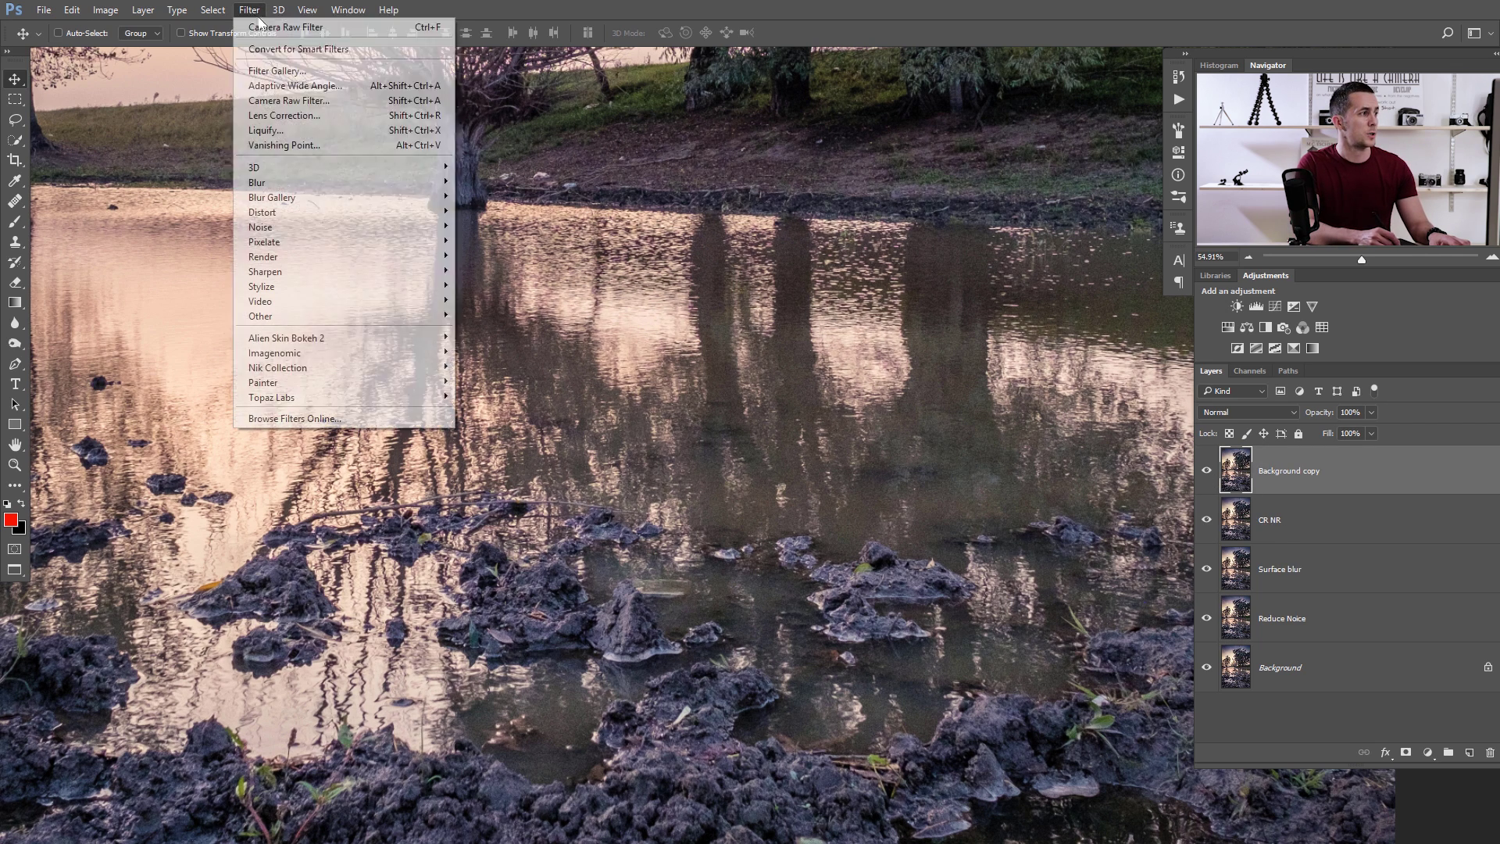
mouse_move(294, 369)
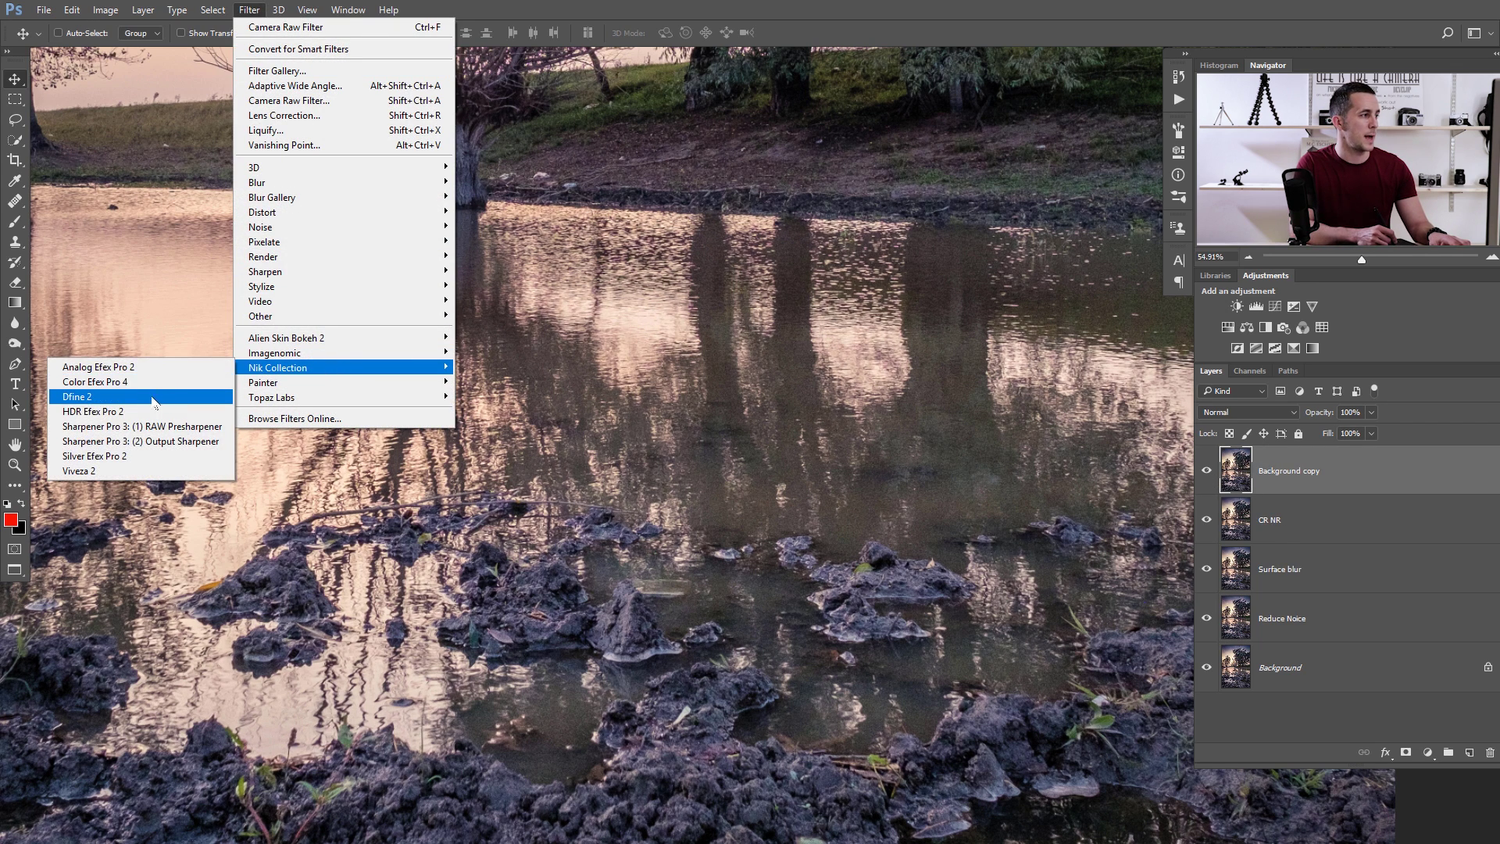
click(90, 397)
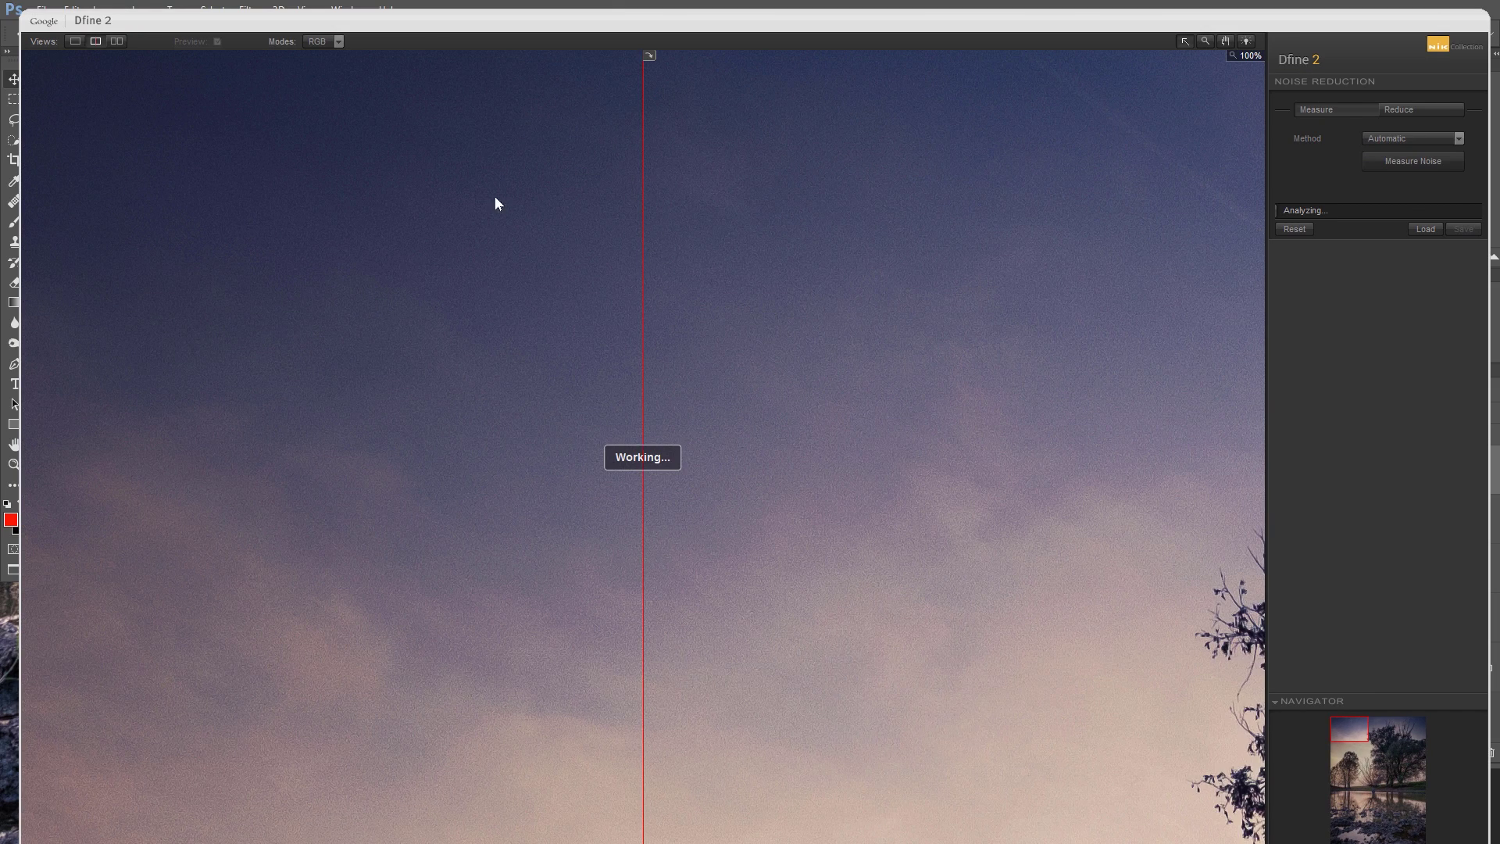
- Pan the Dfine 2 preview to the water and compare side-by-side, single and split before/after views
drag(1014, 486, 623, 344)
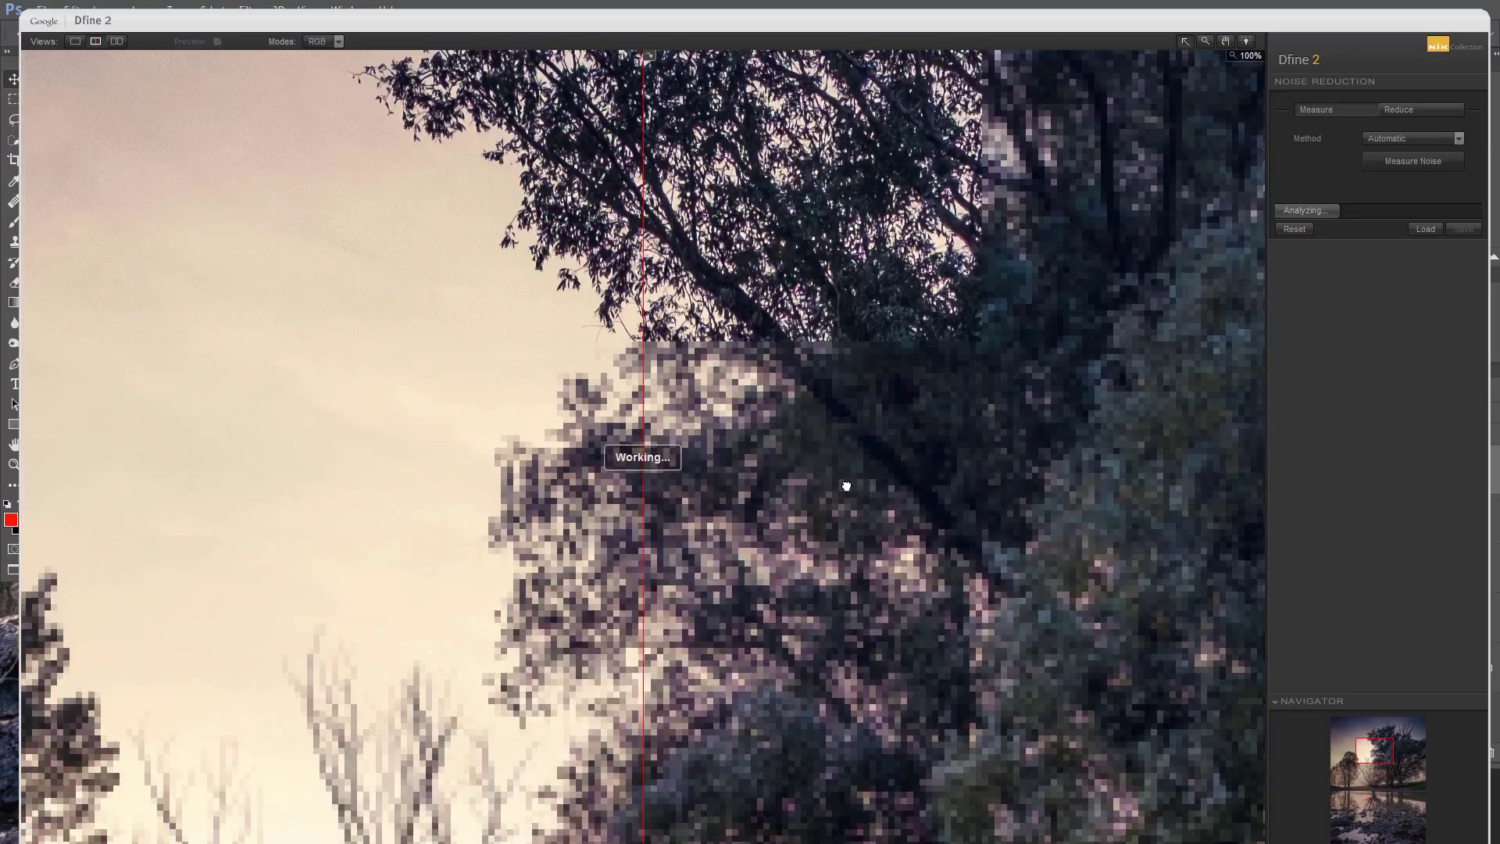
drag(847, 486, 814, 565)
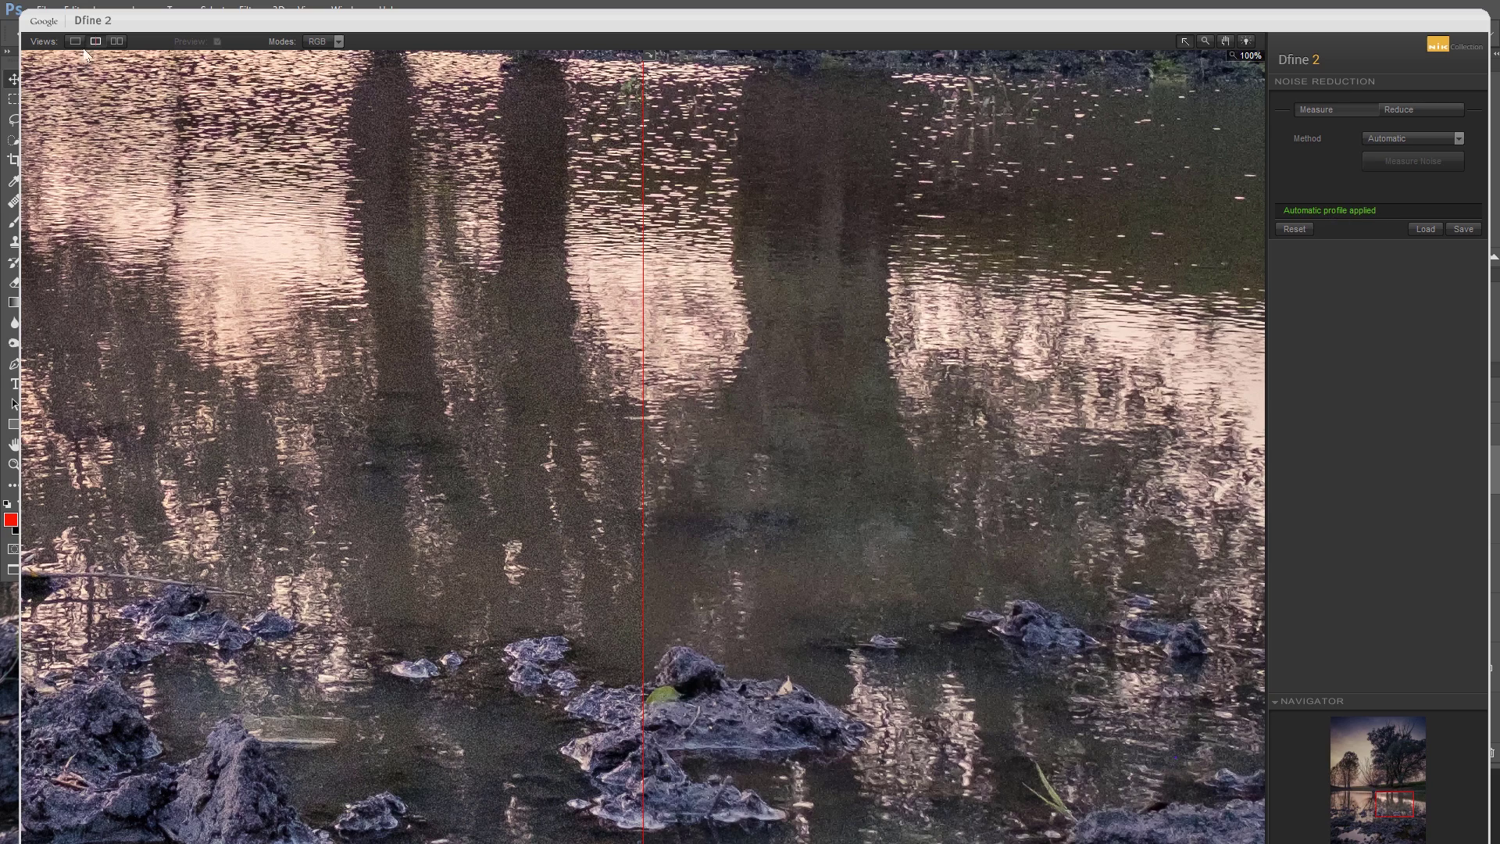
click(116, 41)
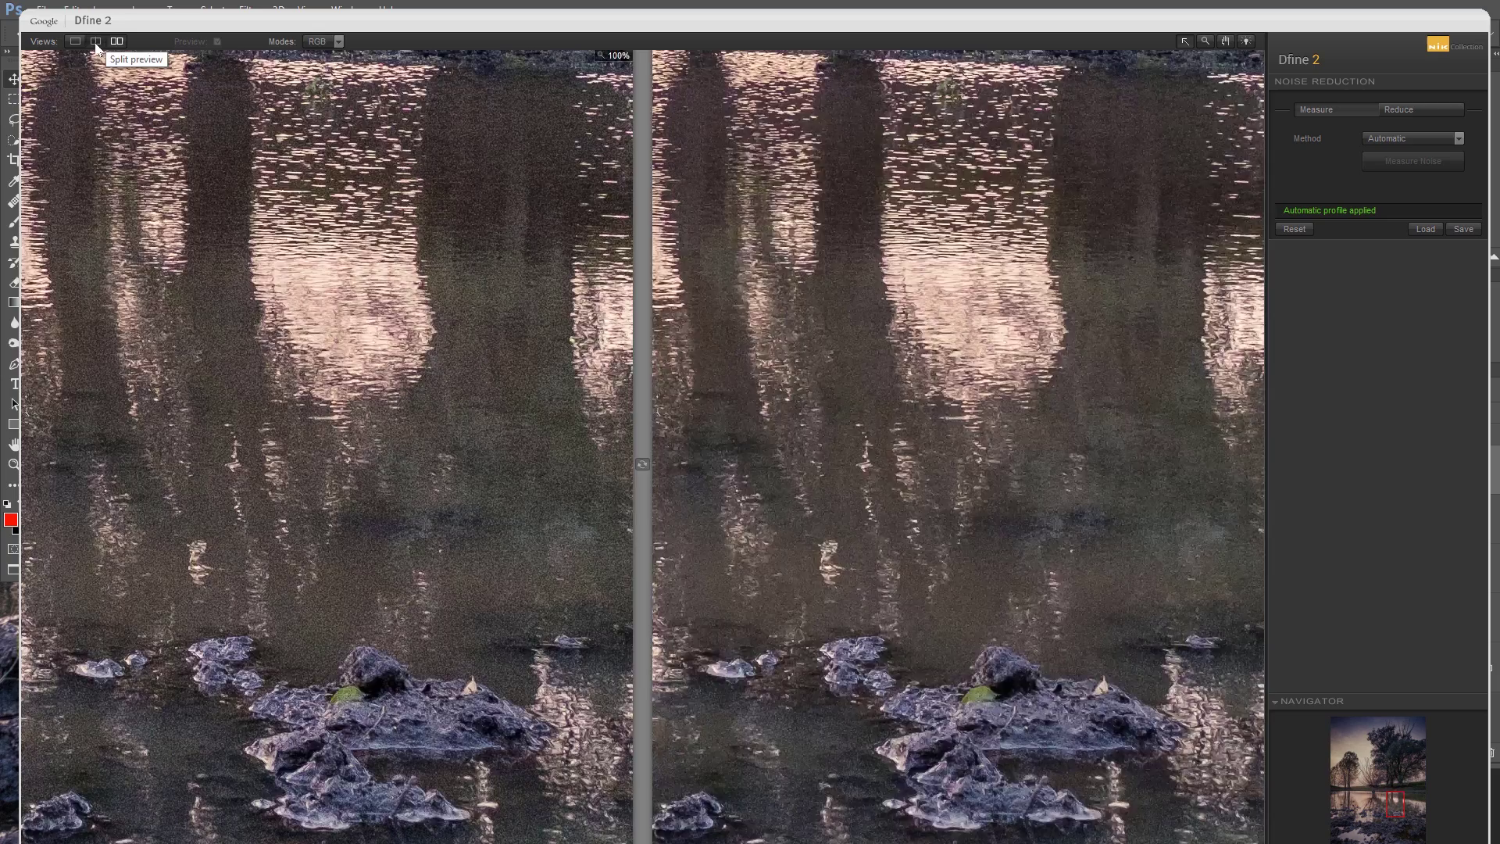
click(95, 42)
click(76, 42)
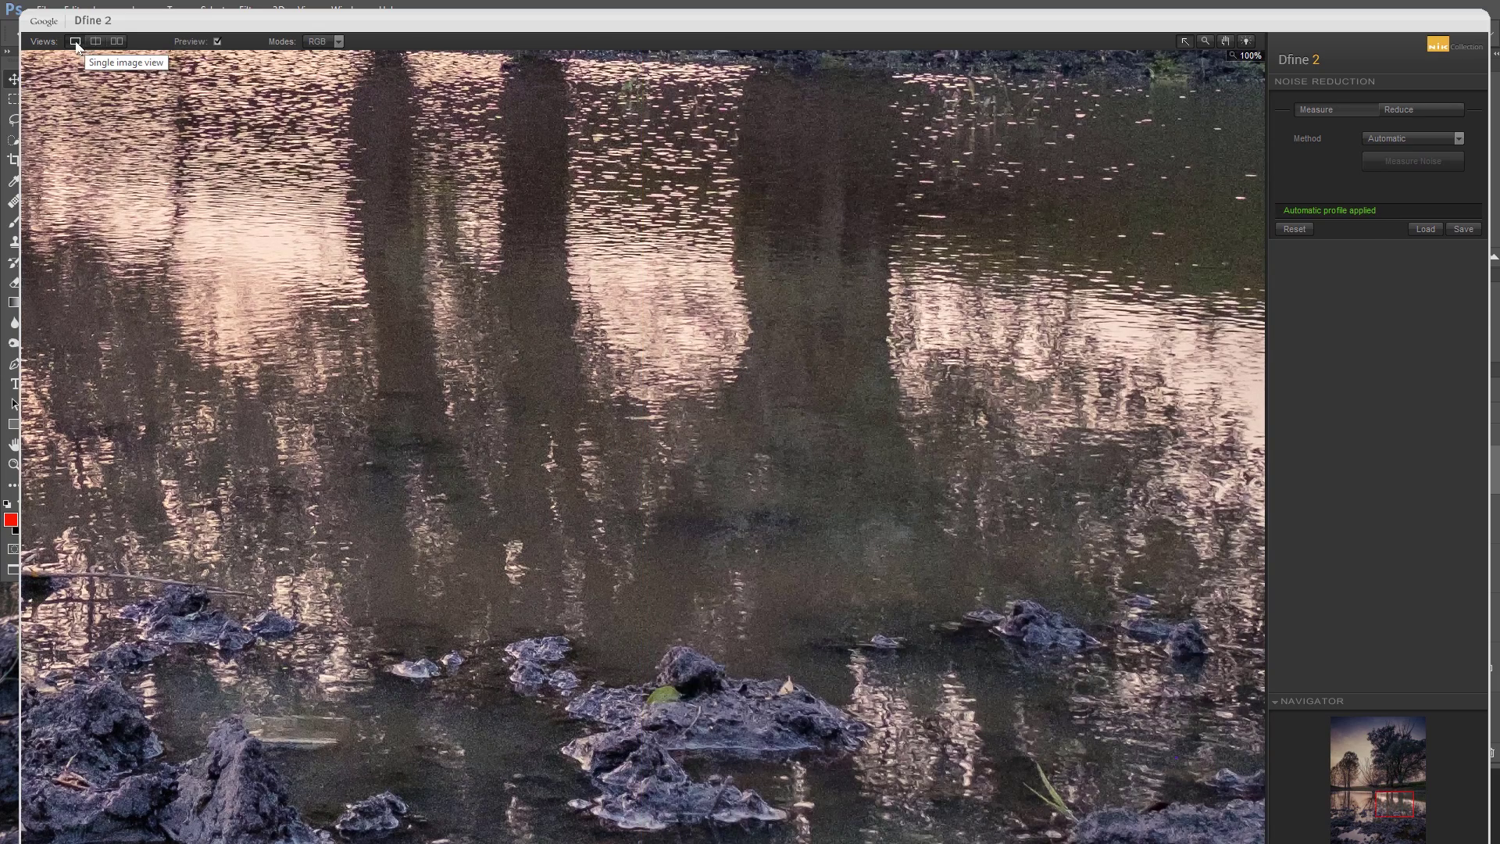
click(94, 43)
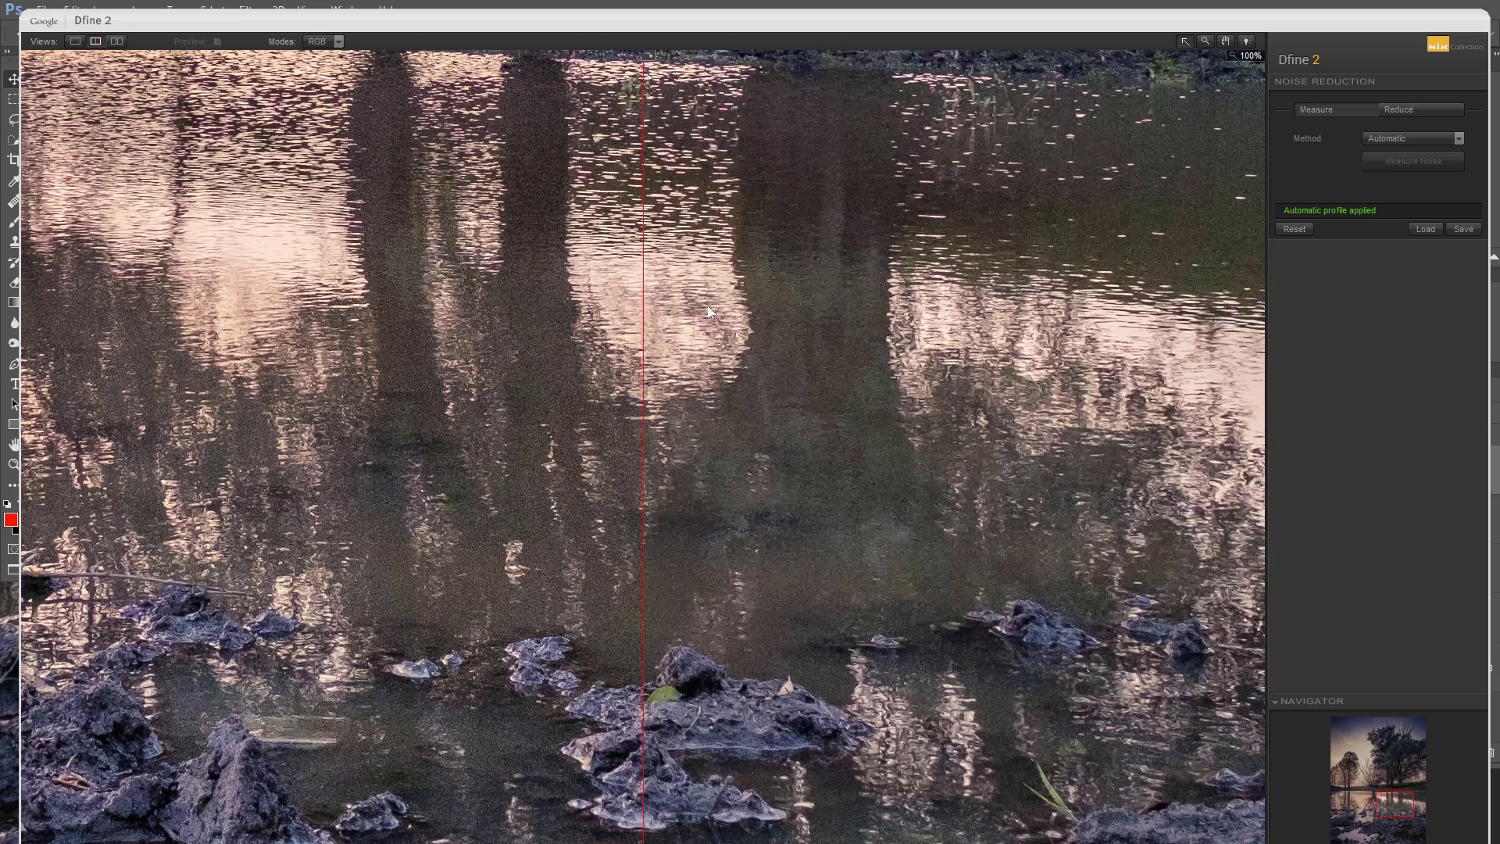
drag(641, 364, 687, 365)
- Switch Dfine 2 to Manual measurement, sample water patches, and measure the noise
click(1395, 138)
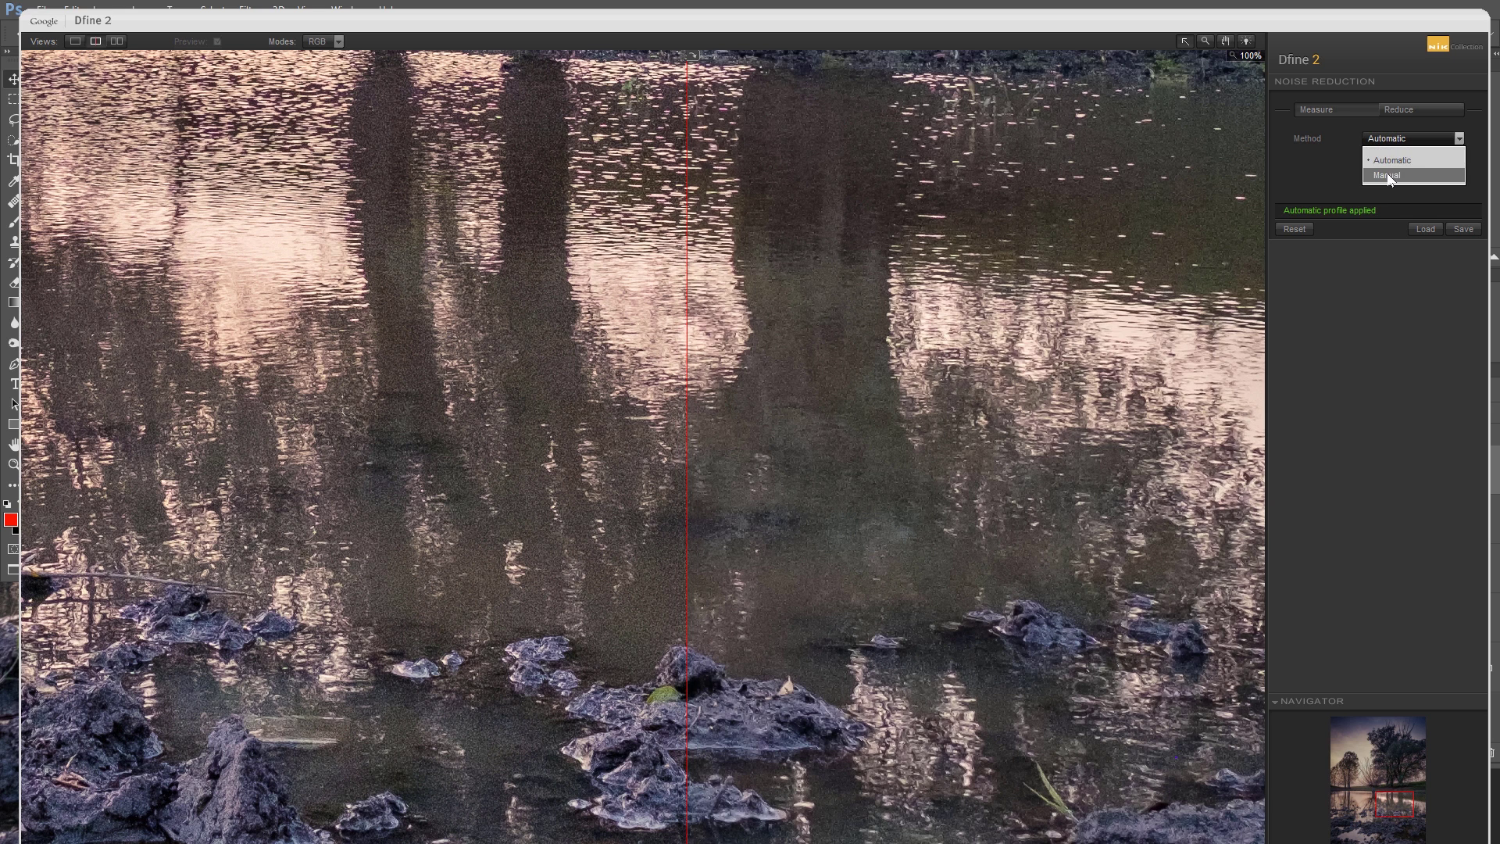
click(1389, 176)
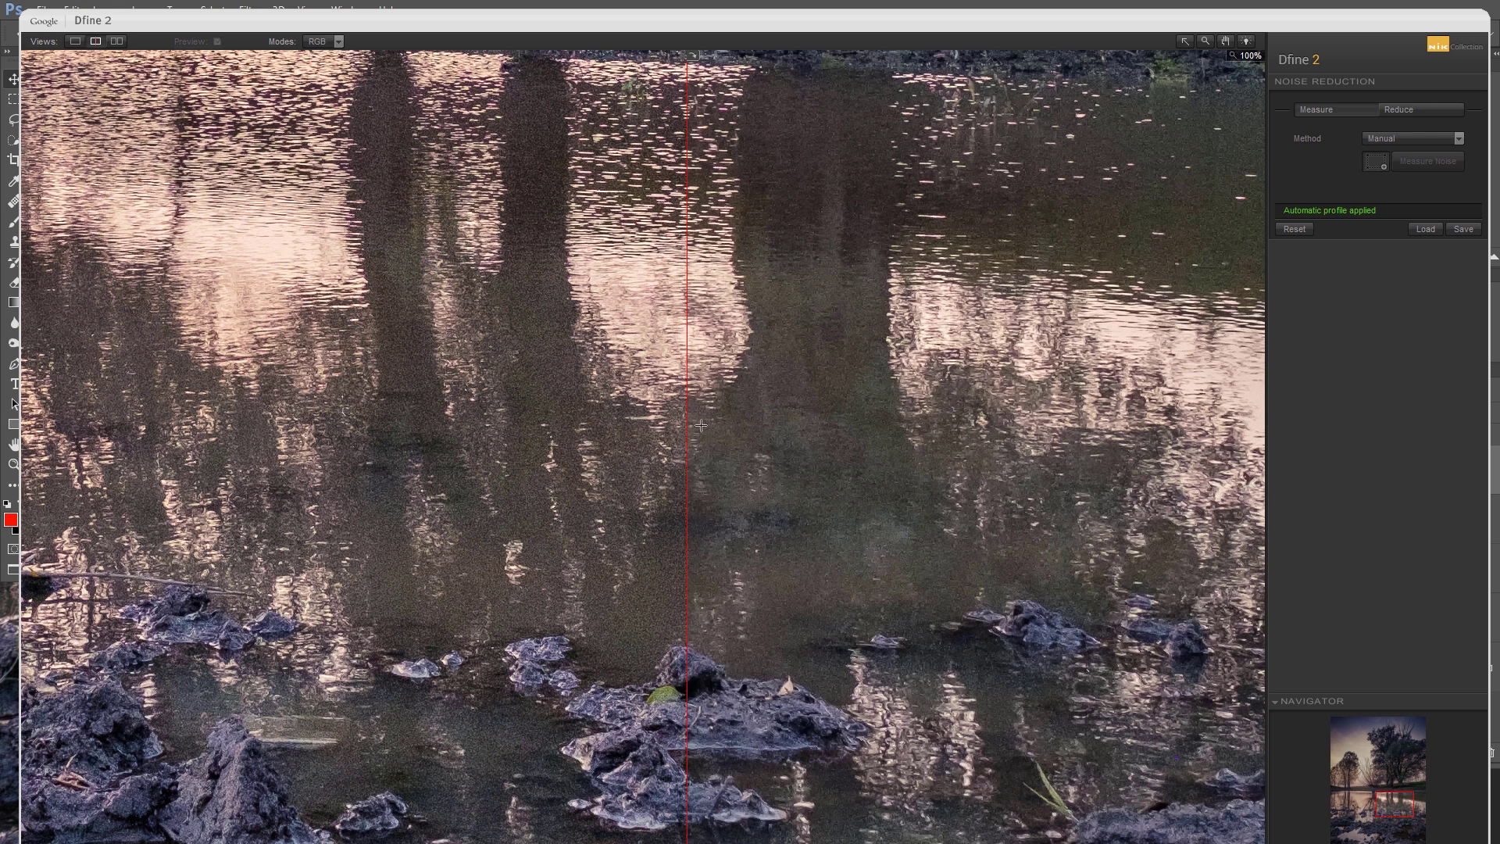
drag(393, 315, 418, 360)
drag(416, 355, 418, 352)
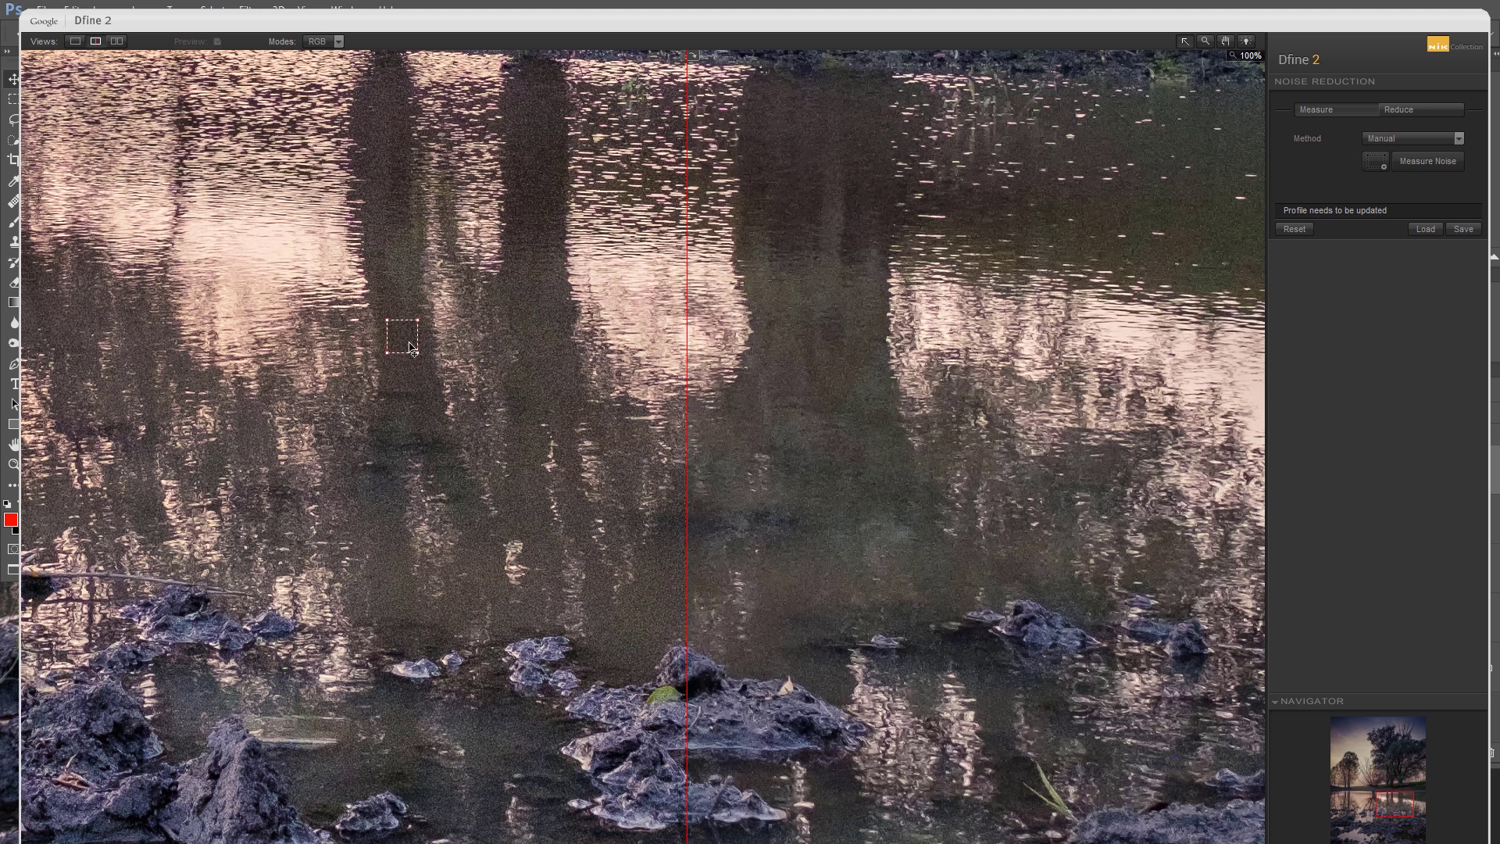
click(1376, 163)
click(1424, 161)
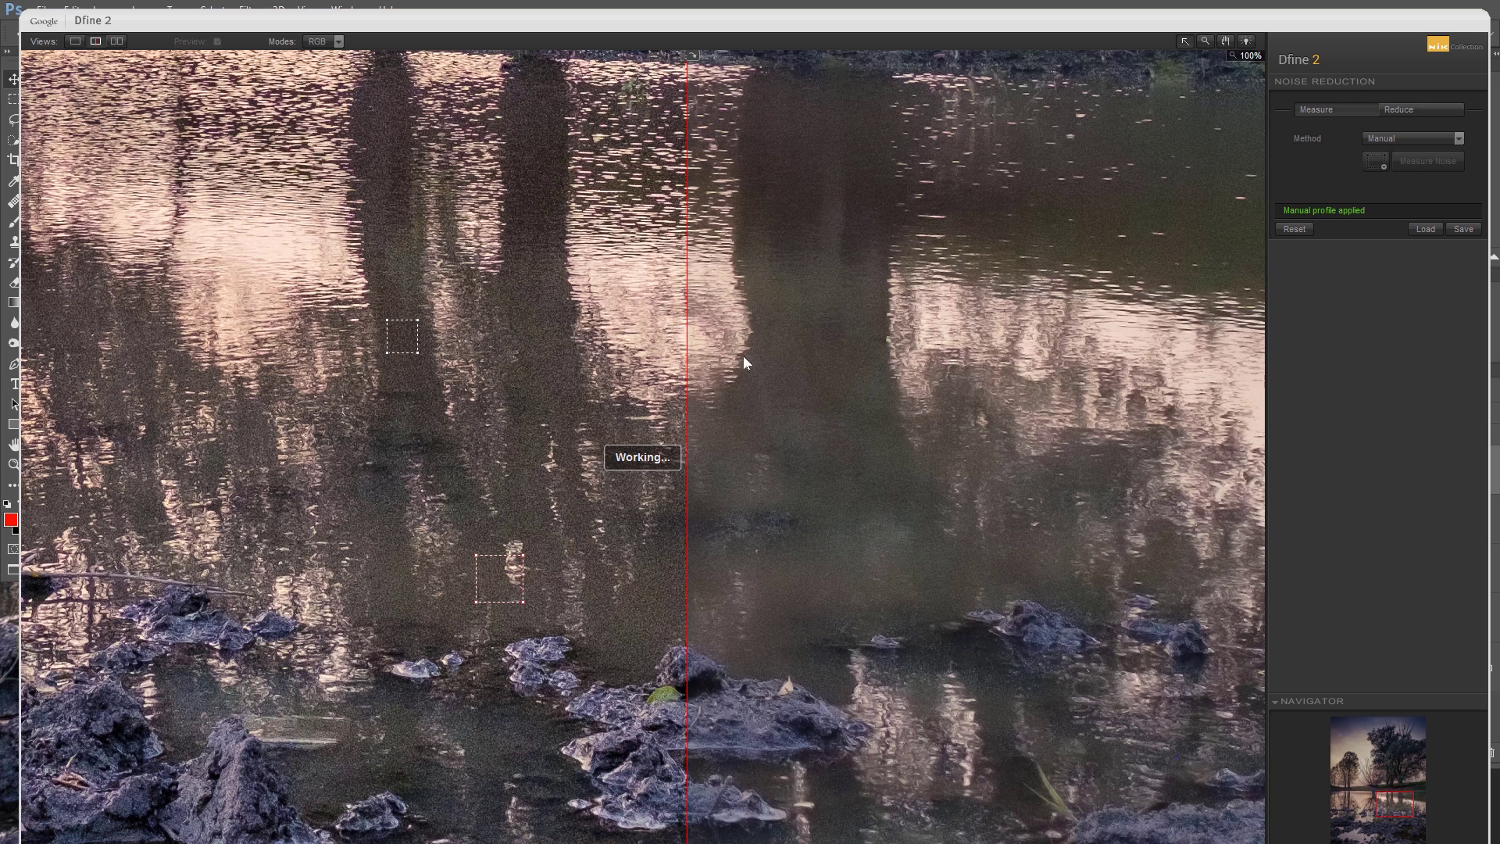
- Compare before/after, shrink the lower sample patch, and re-measure the noise
mouse_move(687, 365)
mouse_down()
mouse_move(977, 398)
mouse_move(117, 461)
mouse_move(976, 429)
mouse_move(173, 422)
mouse_move(665, 391)
mouse_move(306, 391)
mouse_move(715, 386)
mouse_move(689, 379)
mouse_up()
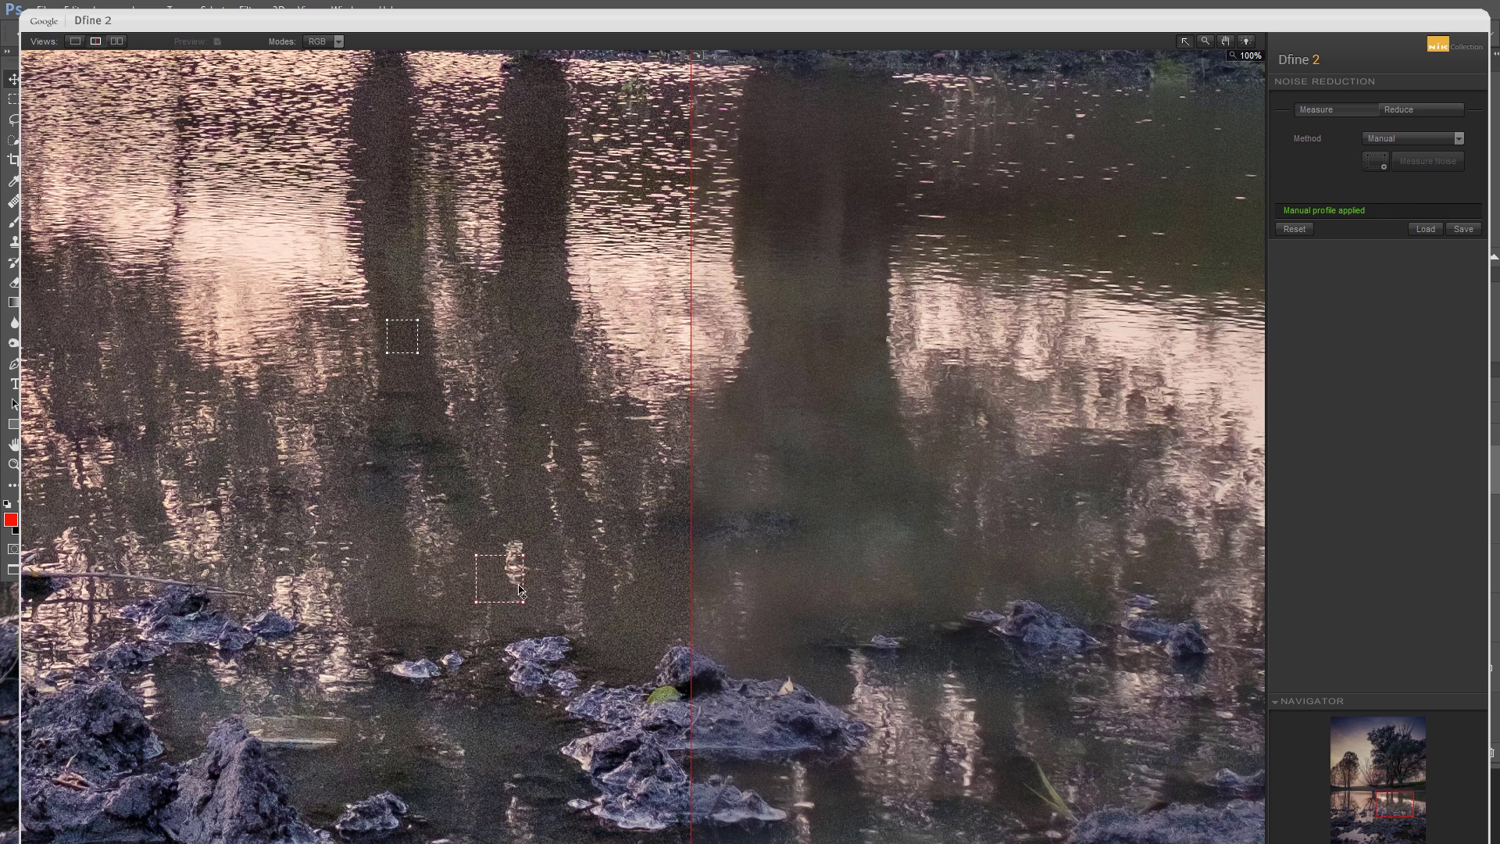
drag(523, 605, 502, 585)
click(1404, 161)
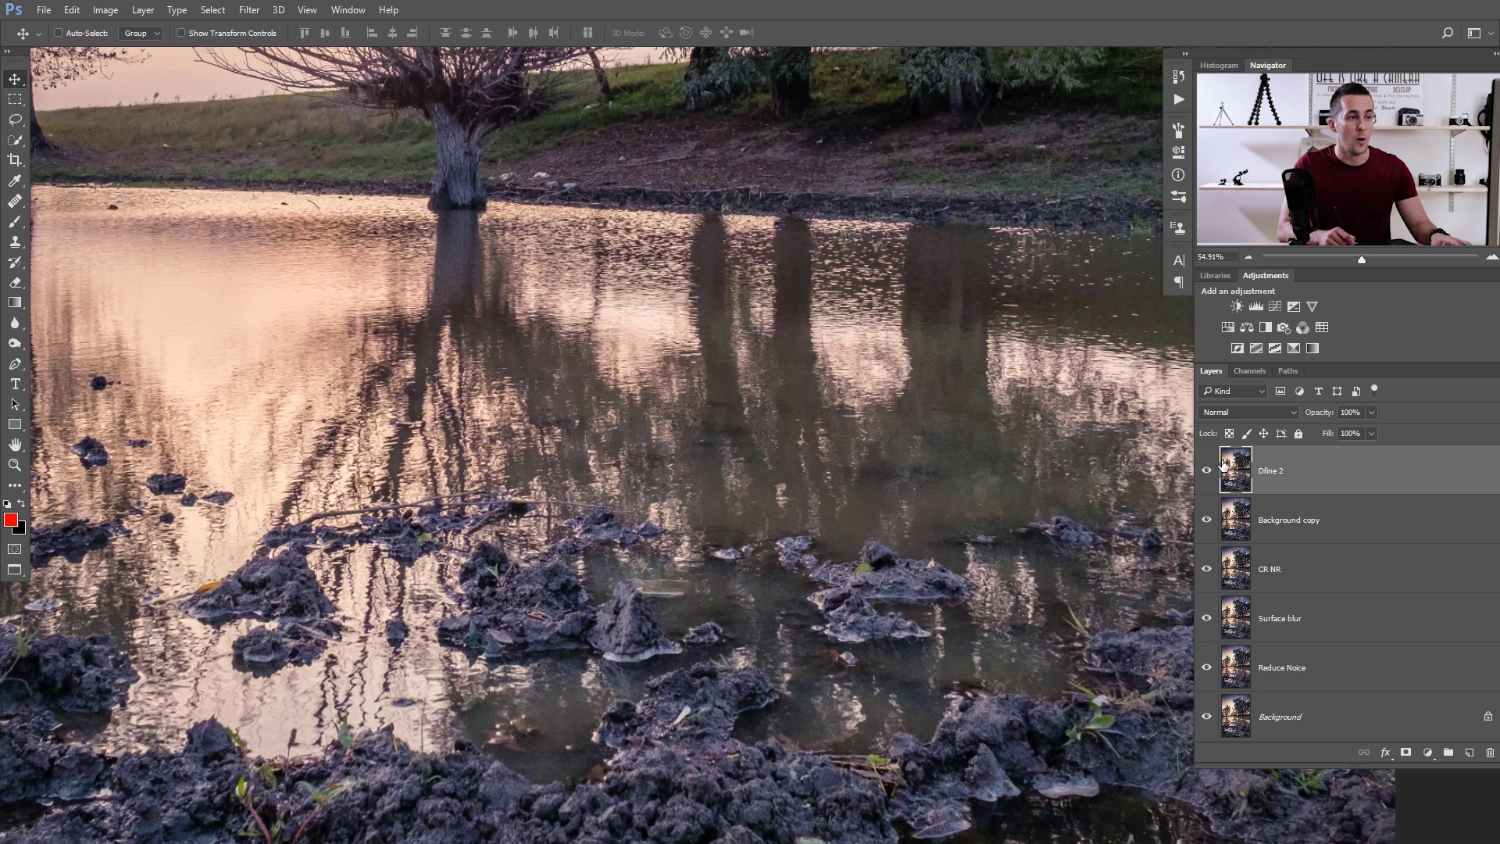
- Delete the Background copy layer, hide CR NR, Surface blur and Reduce Noice, then compare Dfine 2 on the water reflections
drag(1243, 525, 1491, 752)
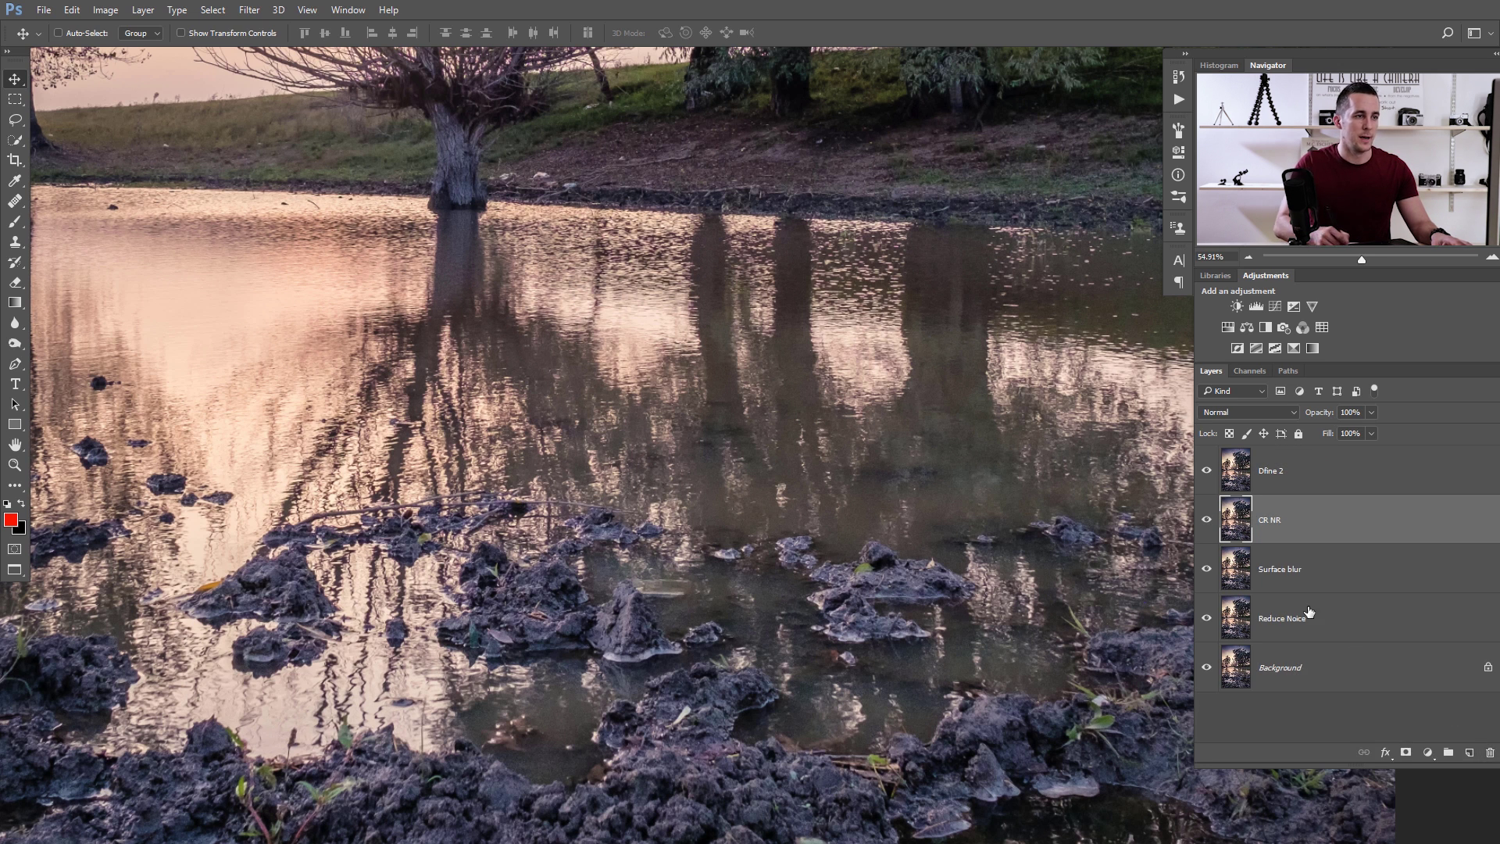
drag(1206, 512, 1208, 622)
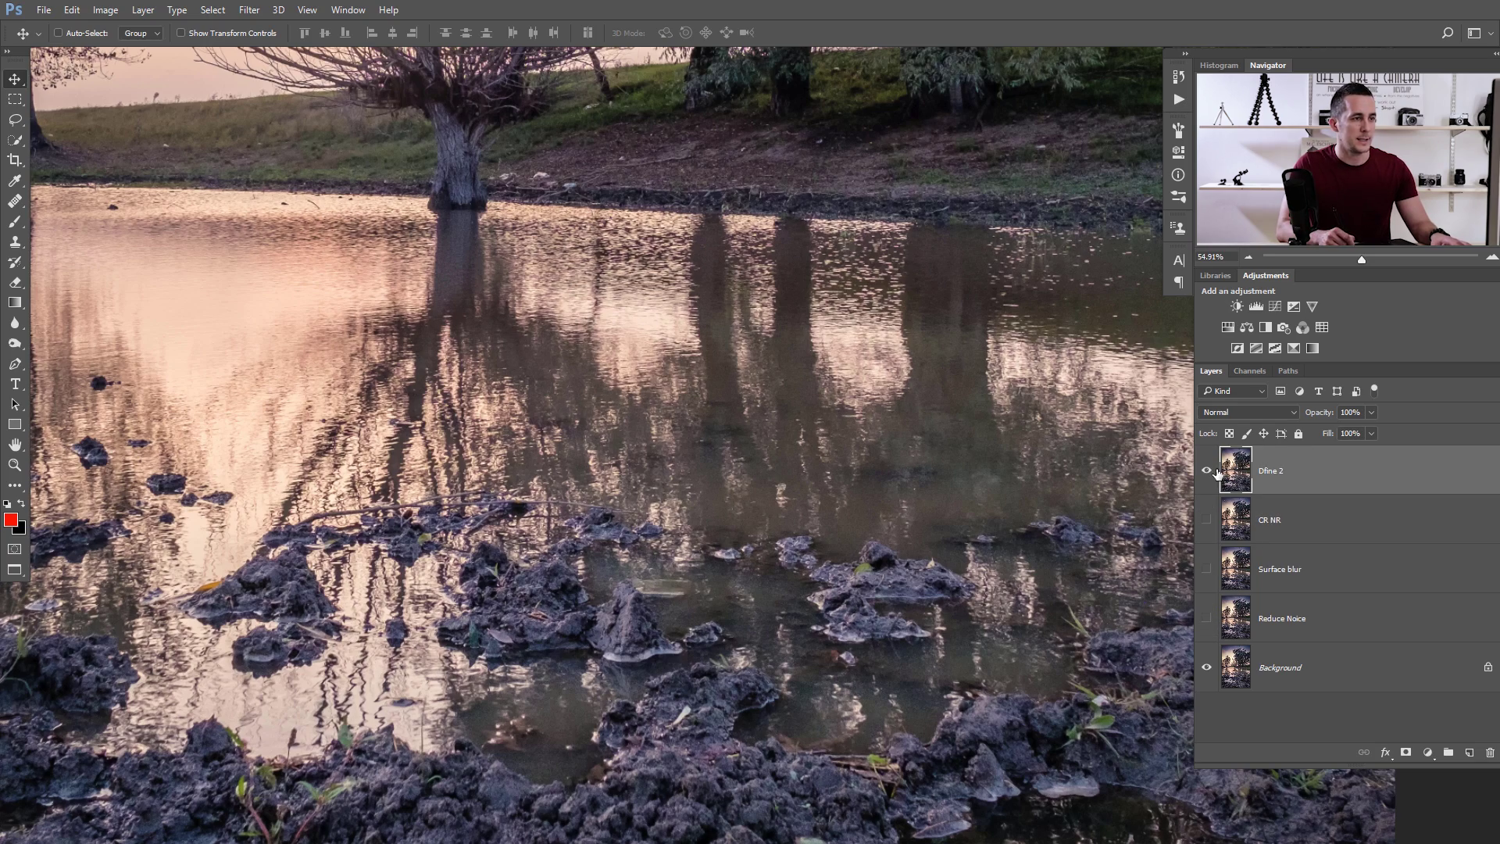
drag(821, 453, 1237, 445)
click(1206, 472)
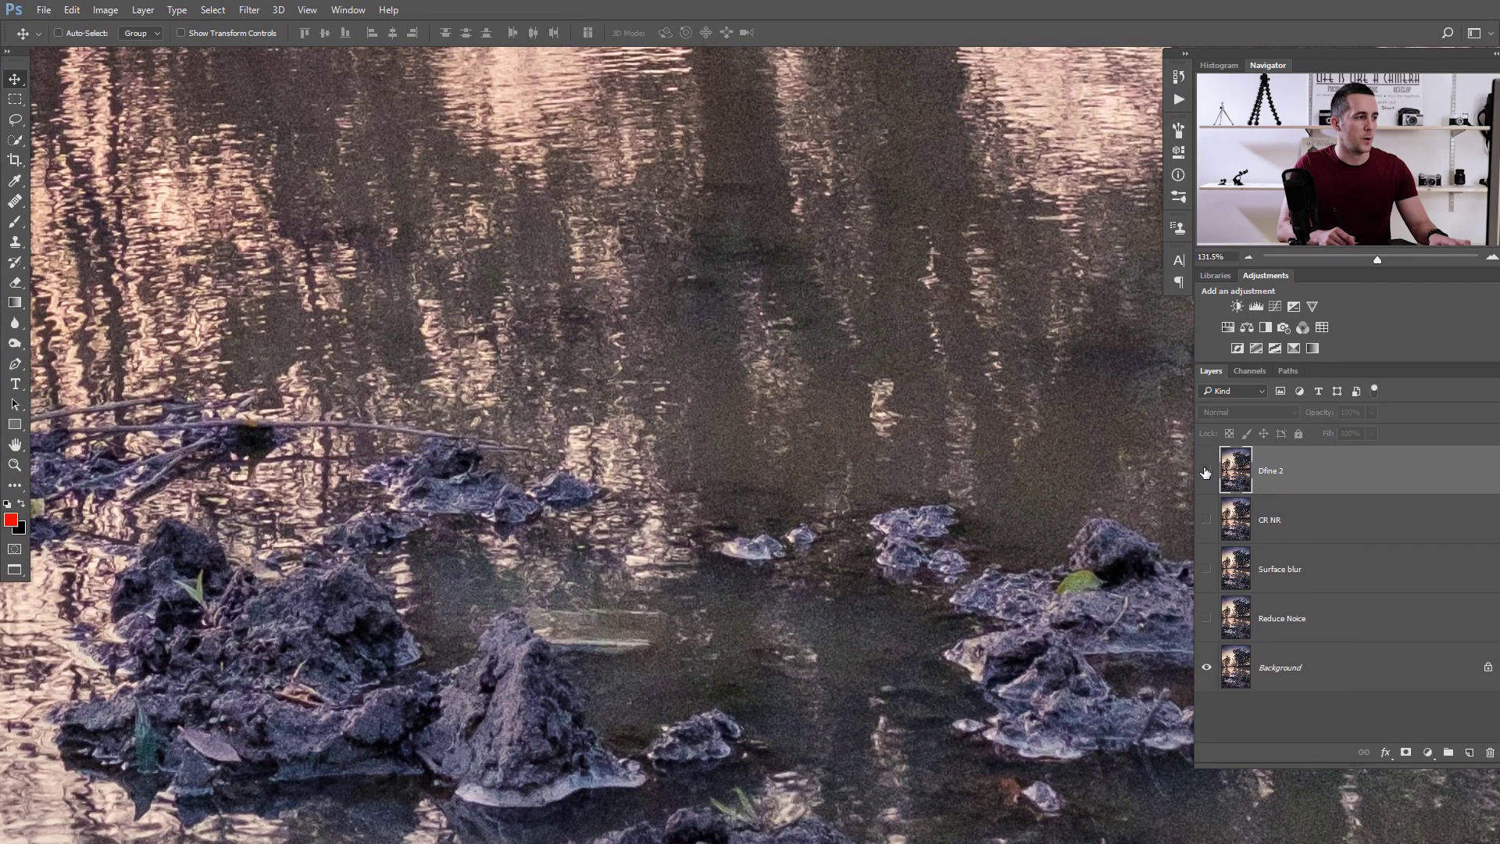
click(1205, 471)
click(1206, 471)
click(1206, 471)
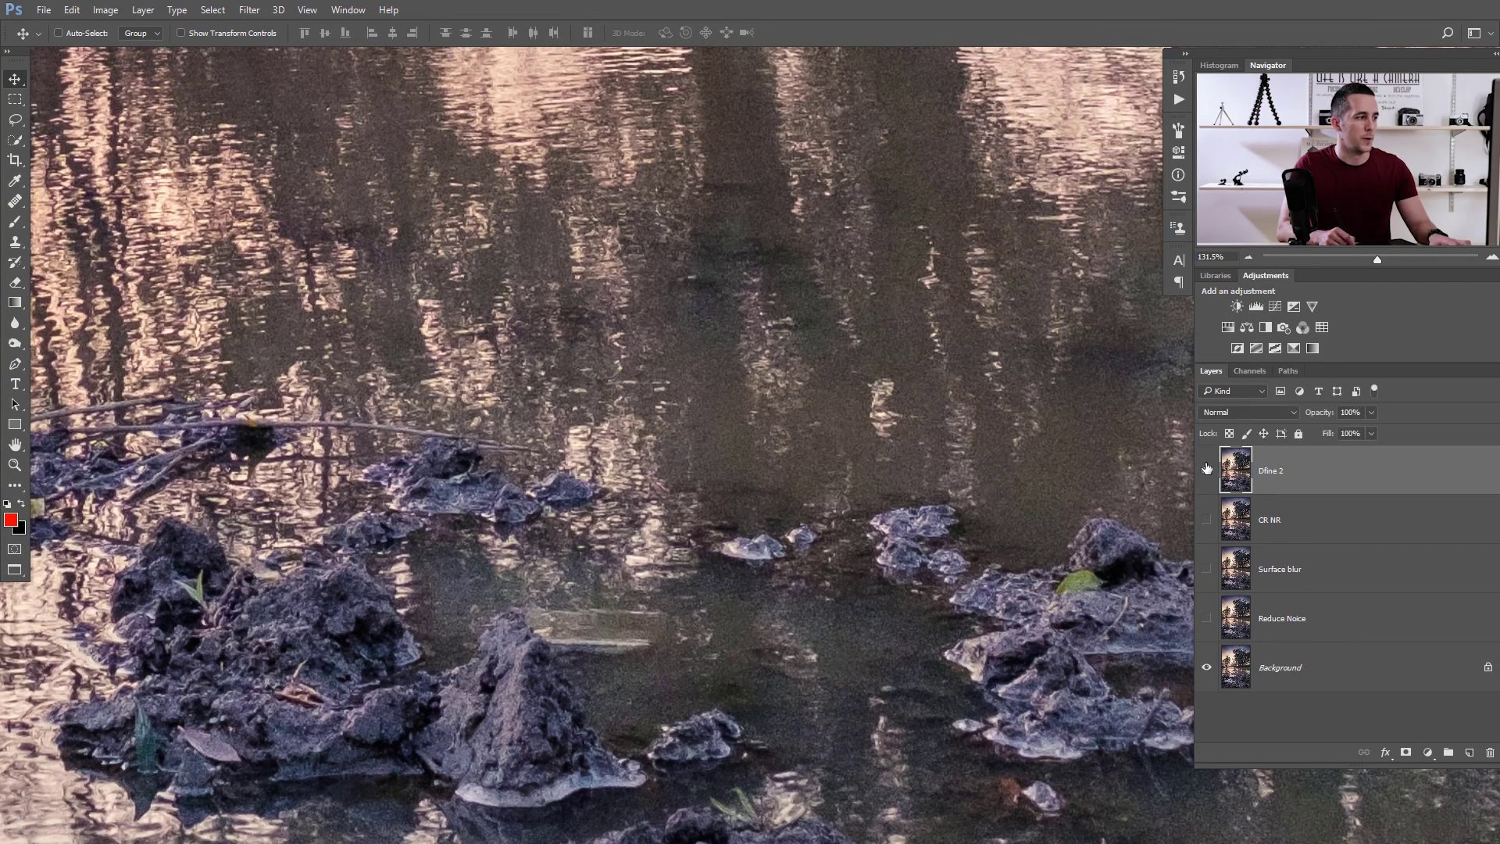
- Inspect the rocks in the water, toggling Dfine 2 off and on to compare with the original
drag(671, 570, 816, 463)
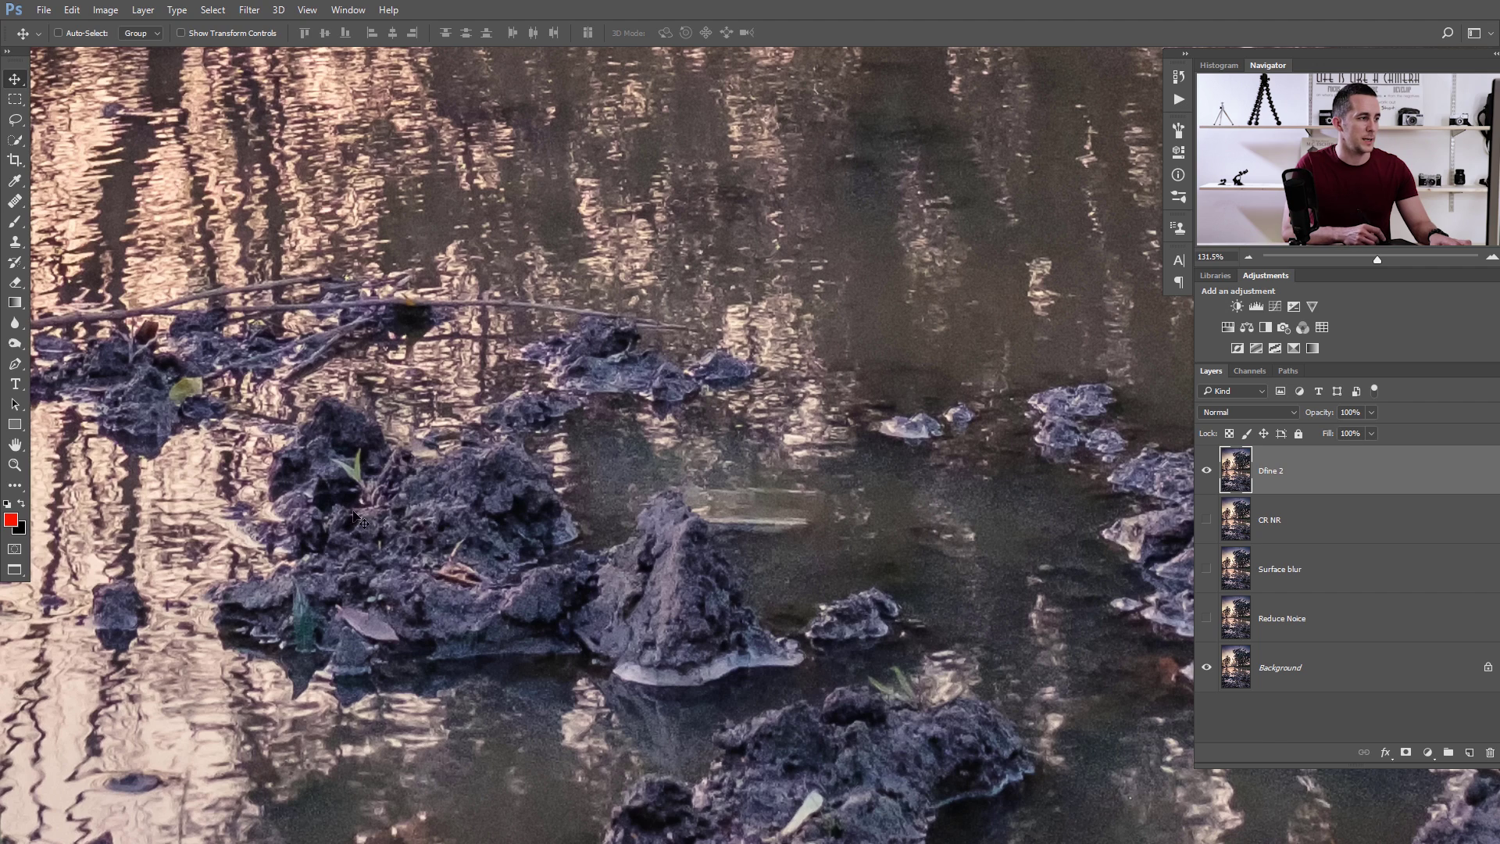
drag(545, 553, 588, 404)
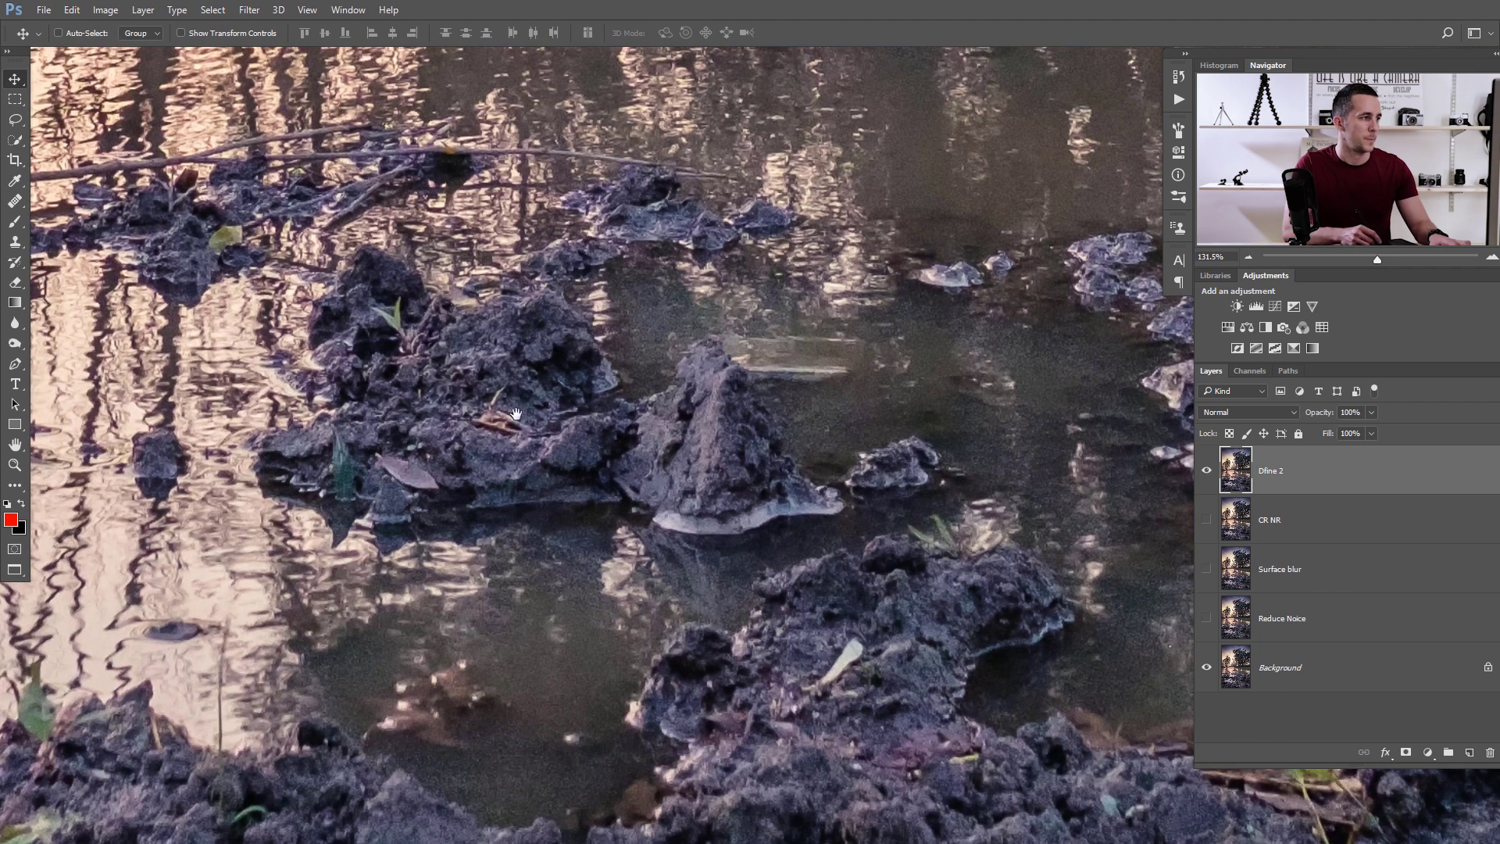
drag(566, 354, 621, 443)
drag(719, 444, 655, 458)
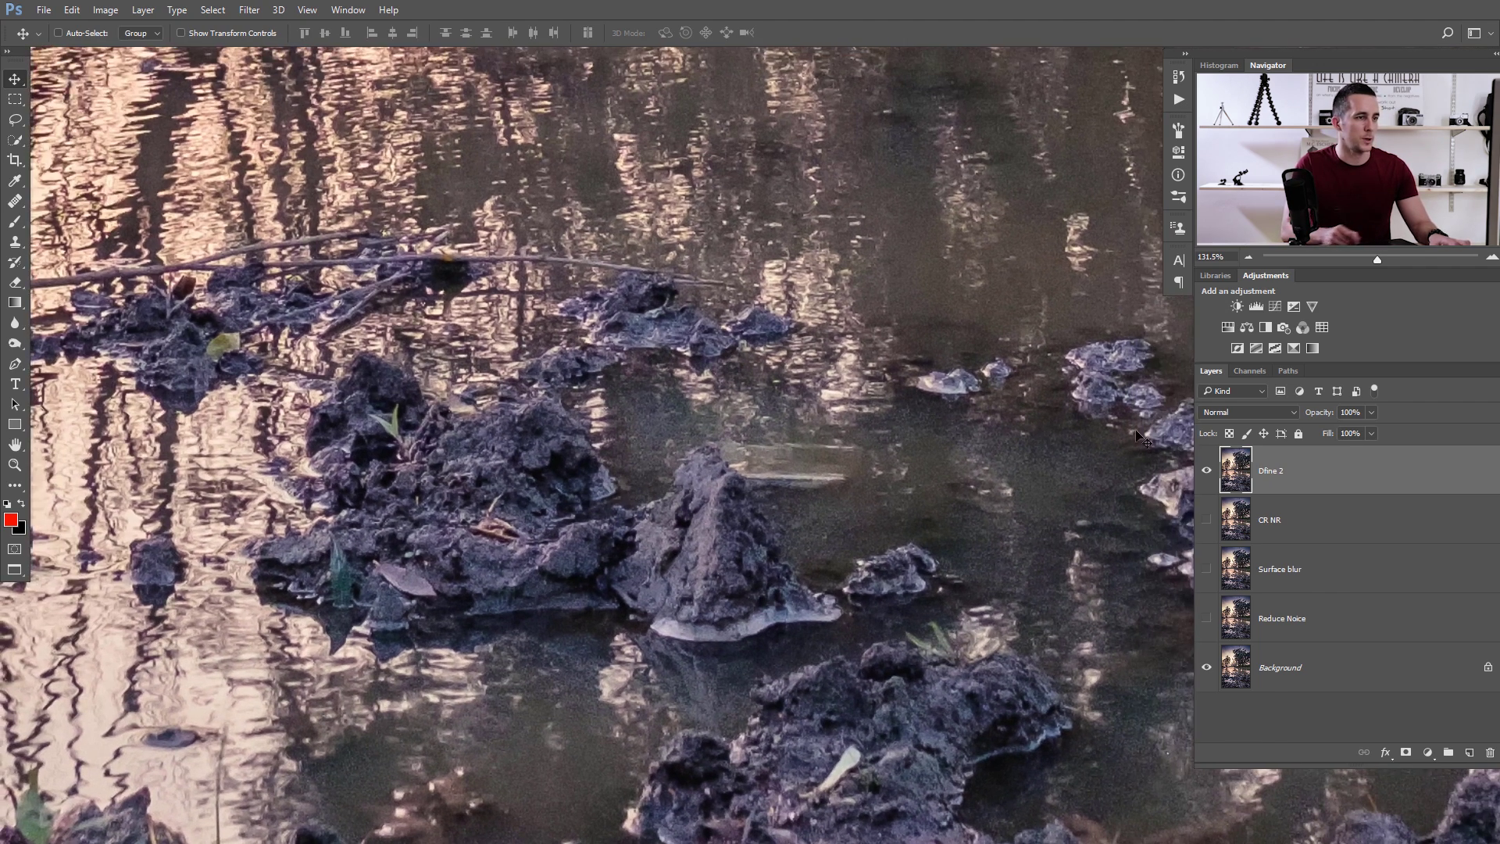
click(1208, 469)
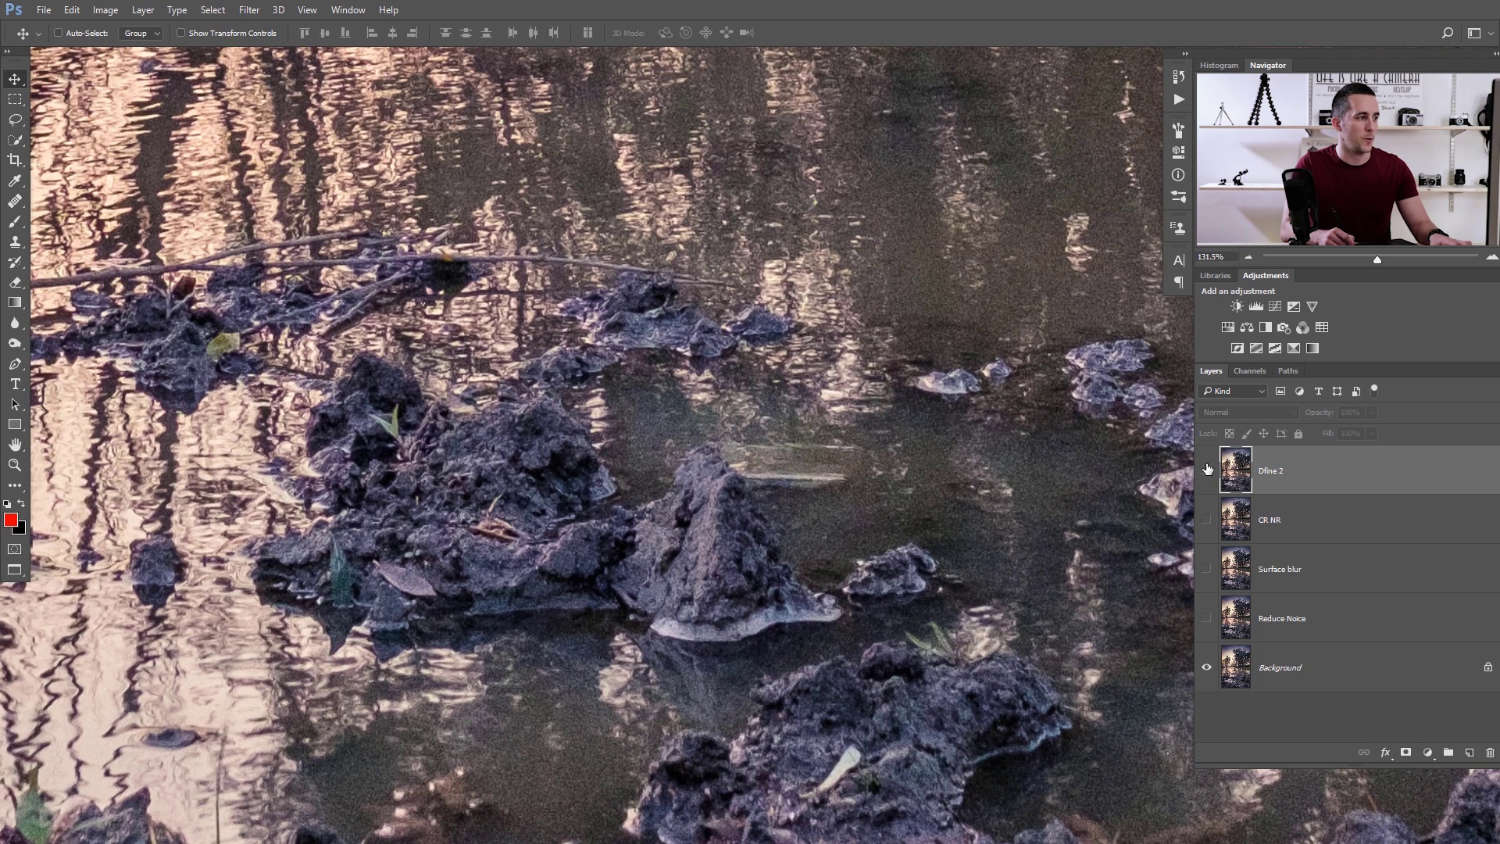
click(1208, 470)
click(1208, 471)
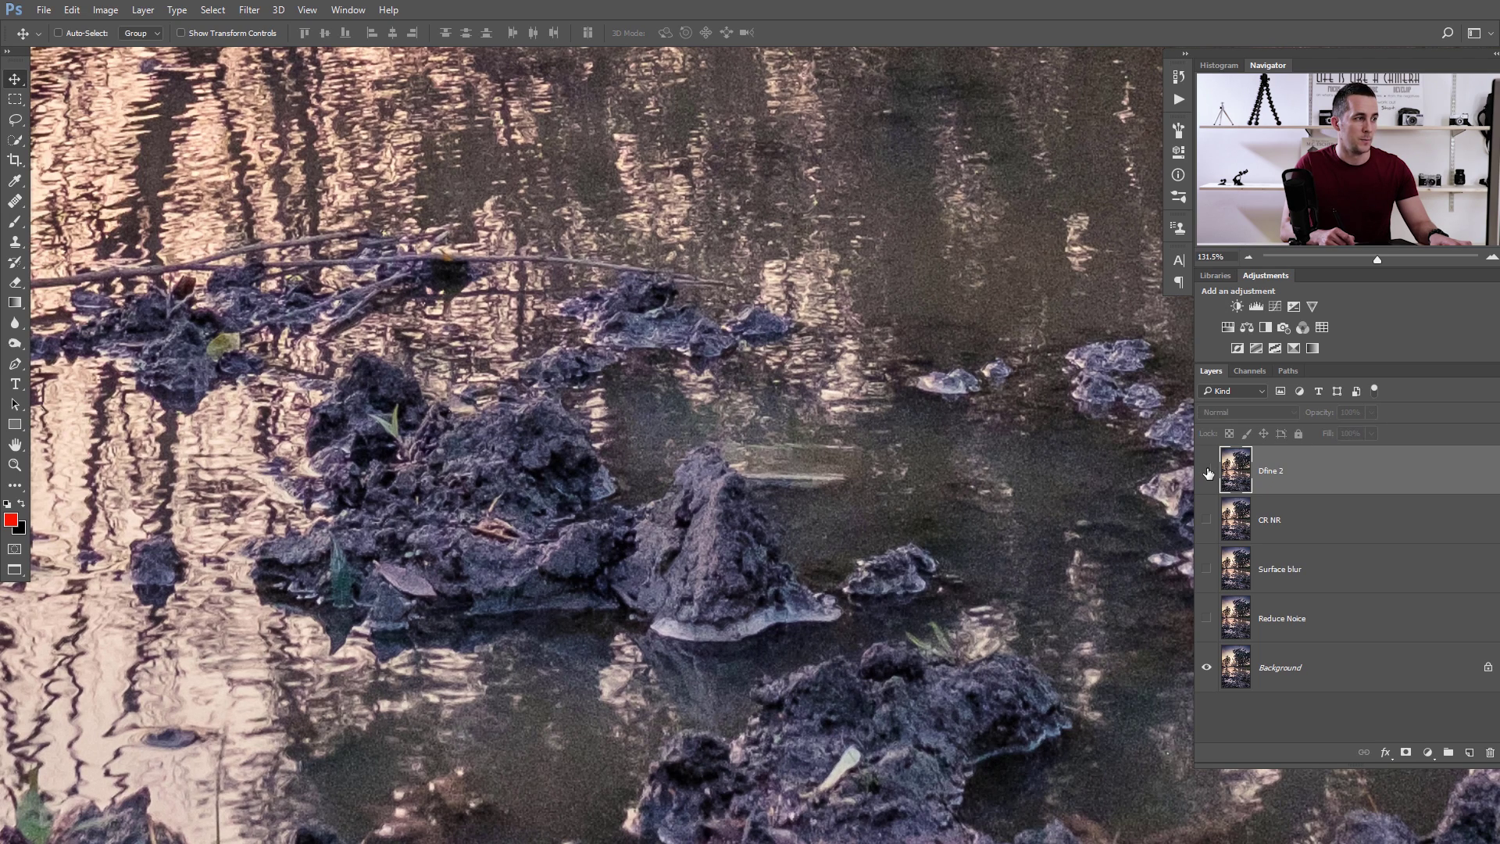
click(1208, 470)
- Compare the Dfine 2 result against the original on the reflections above the rocks
drag(852, 225, 711, 352)
drag(834, 353, 708, 402)
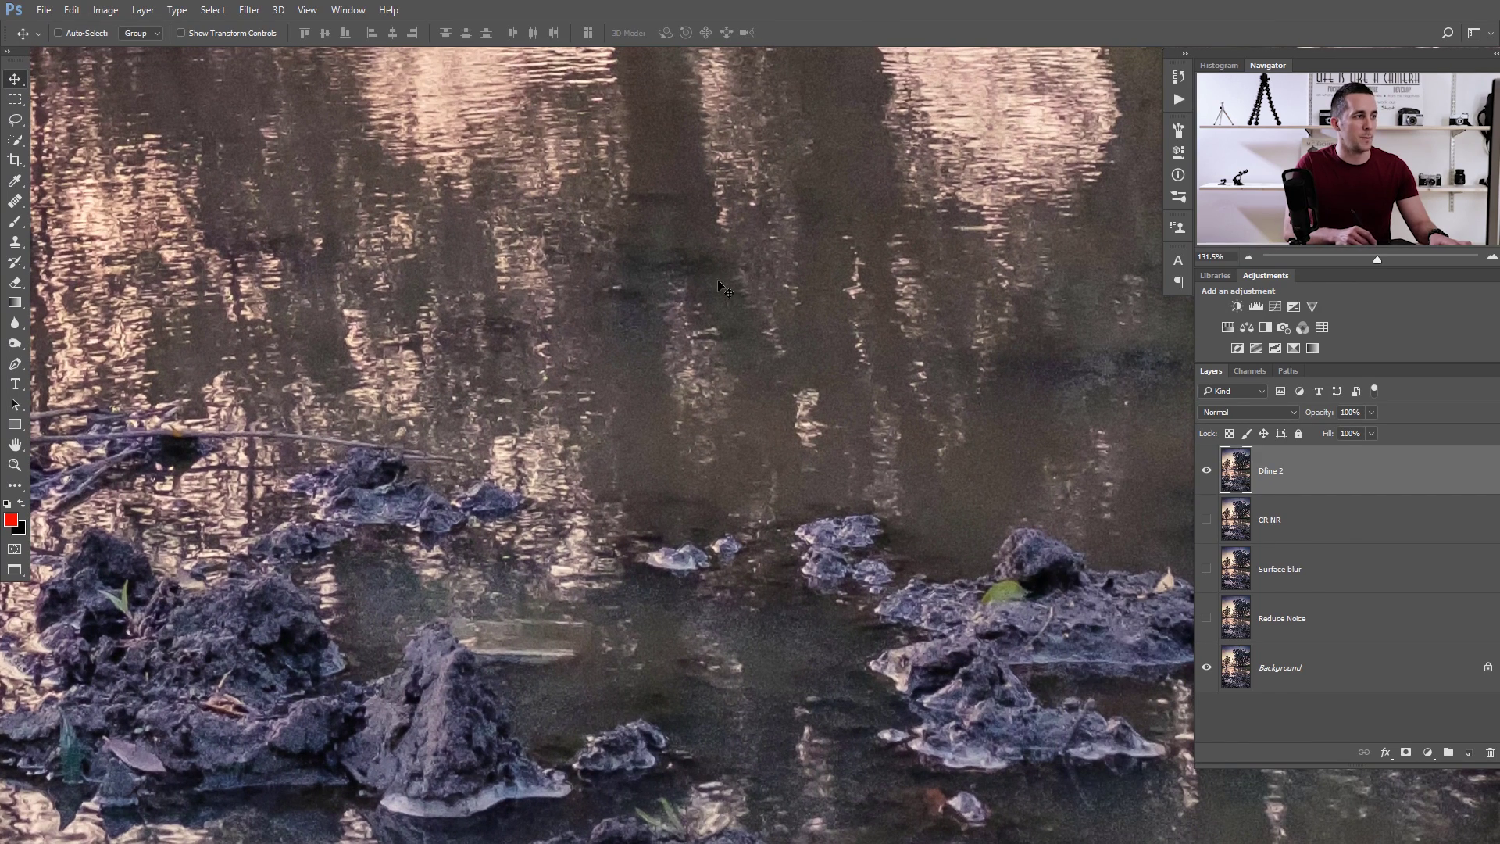
click(1209, 471)
click(1208, 471)
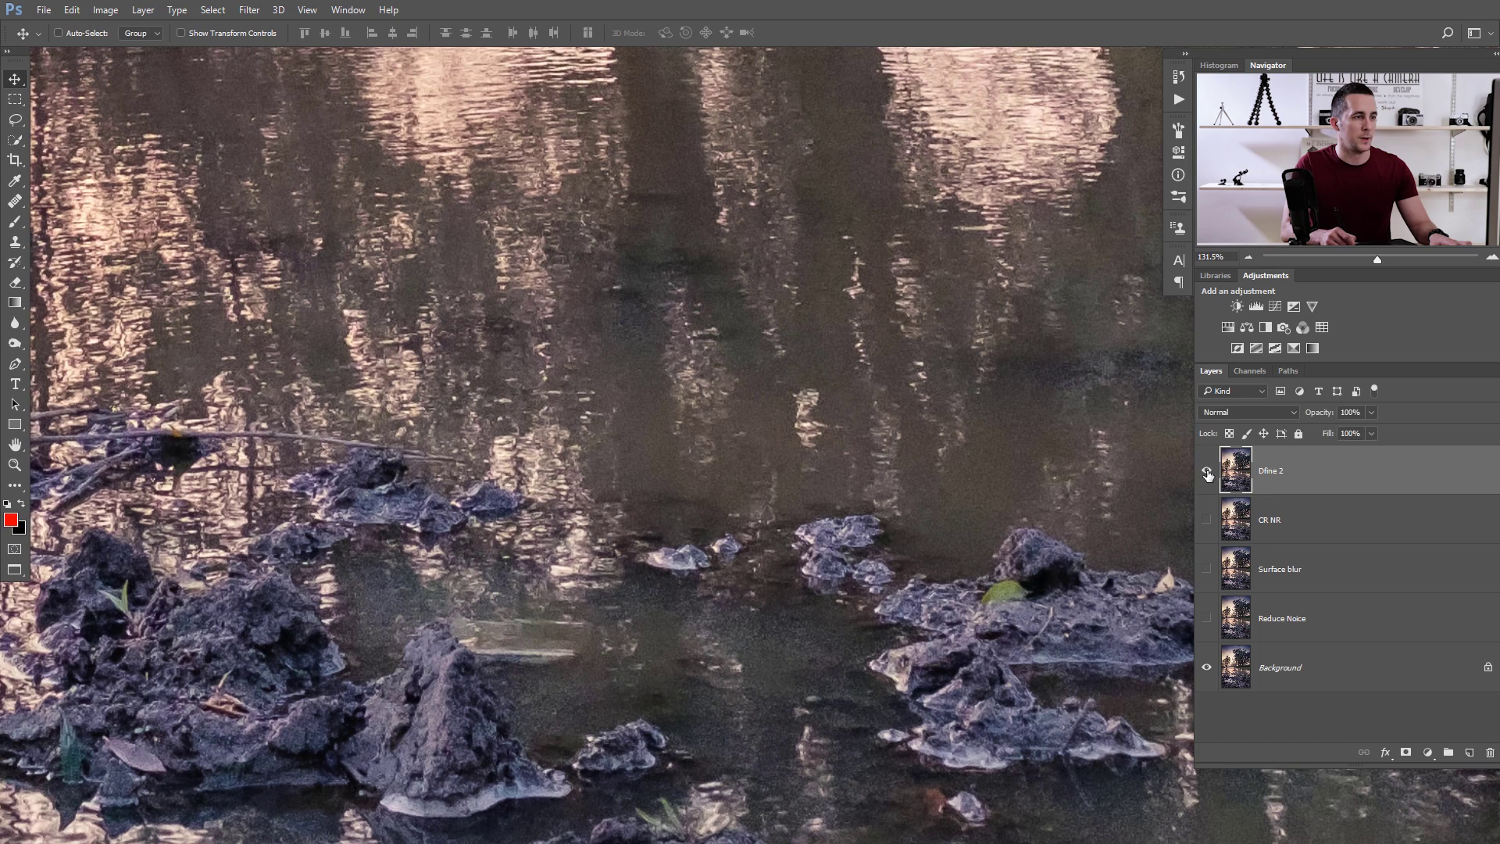
click(1208, 472)
click(1209, 471)
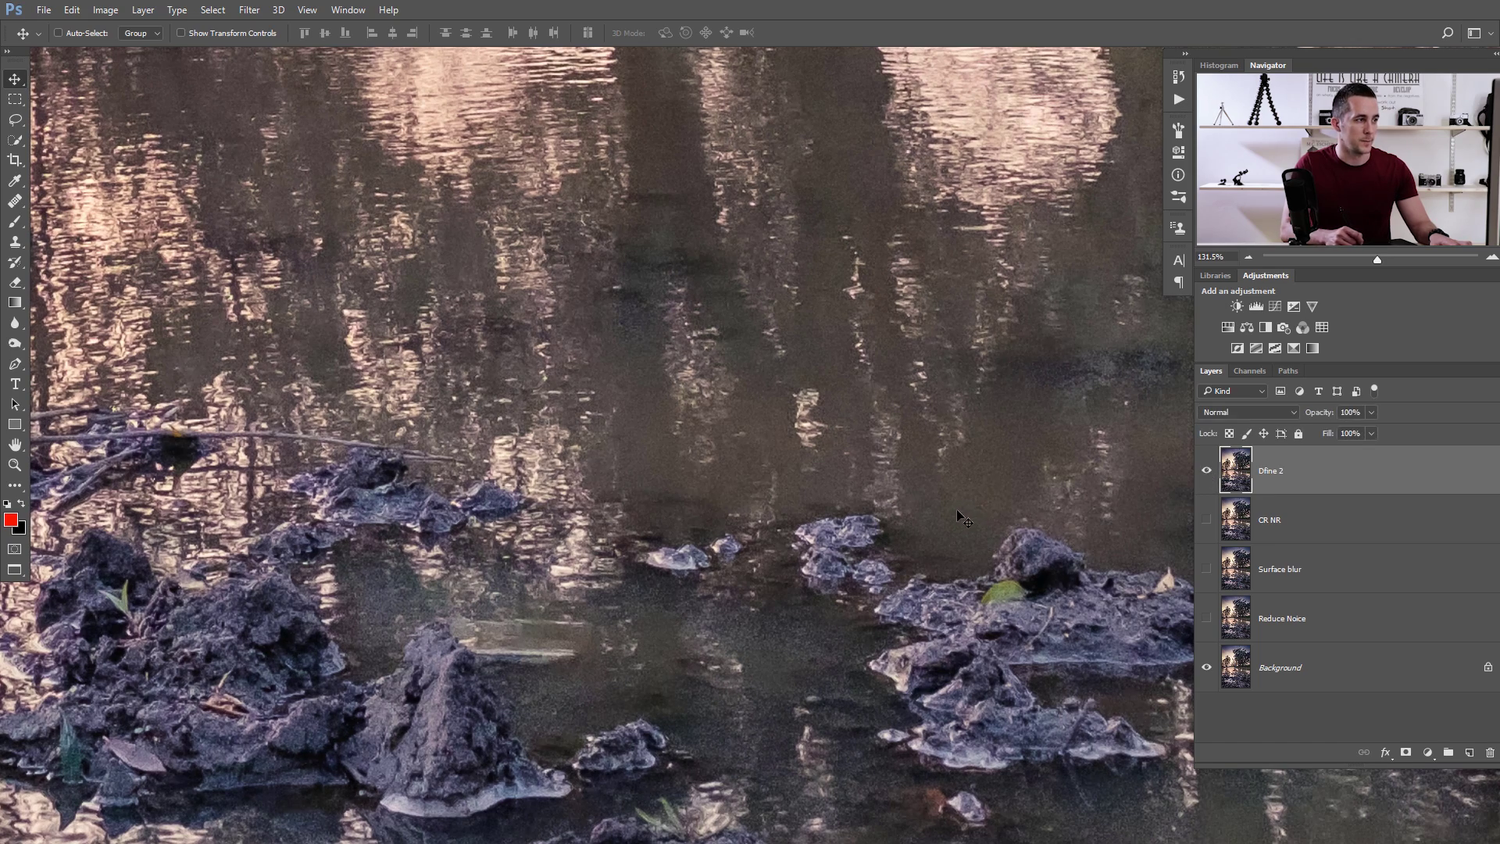